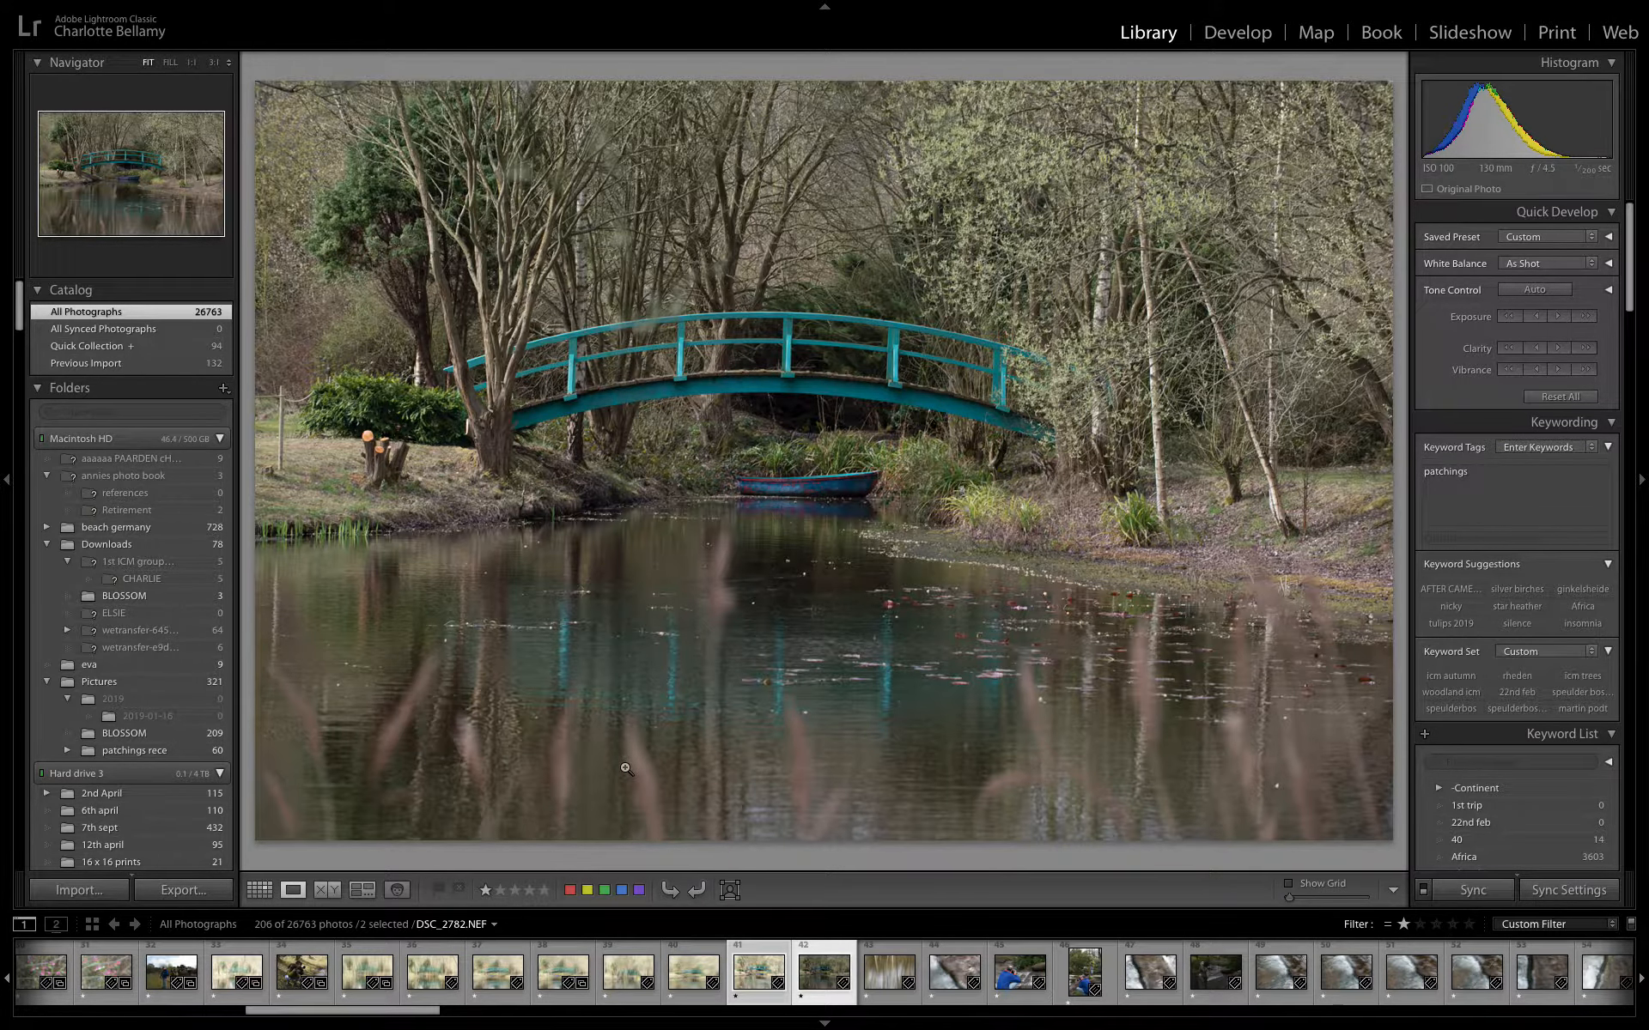
Step: Select the blurred bridge photo DSC_2771.NEF and the sharp DSC_2782.NEF, and open both as layers in Photoshop
key(Left)
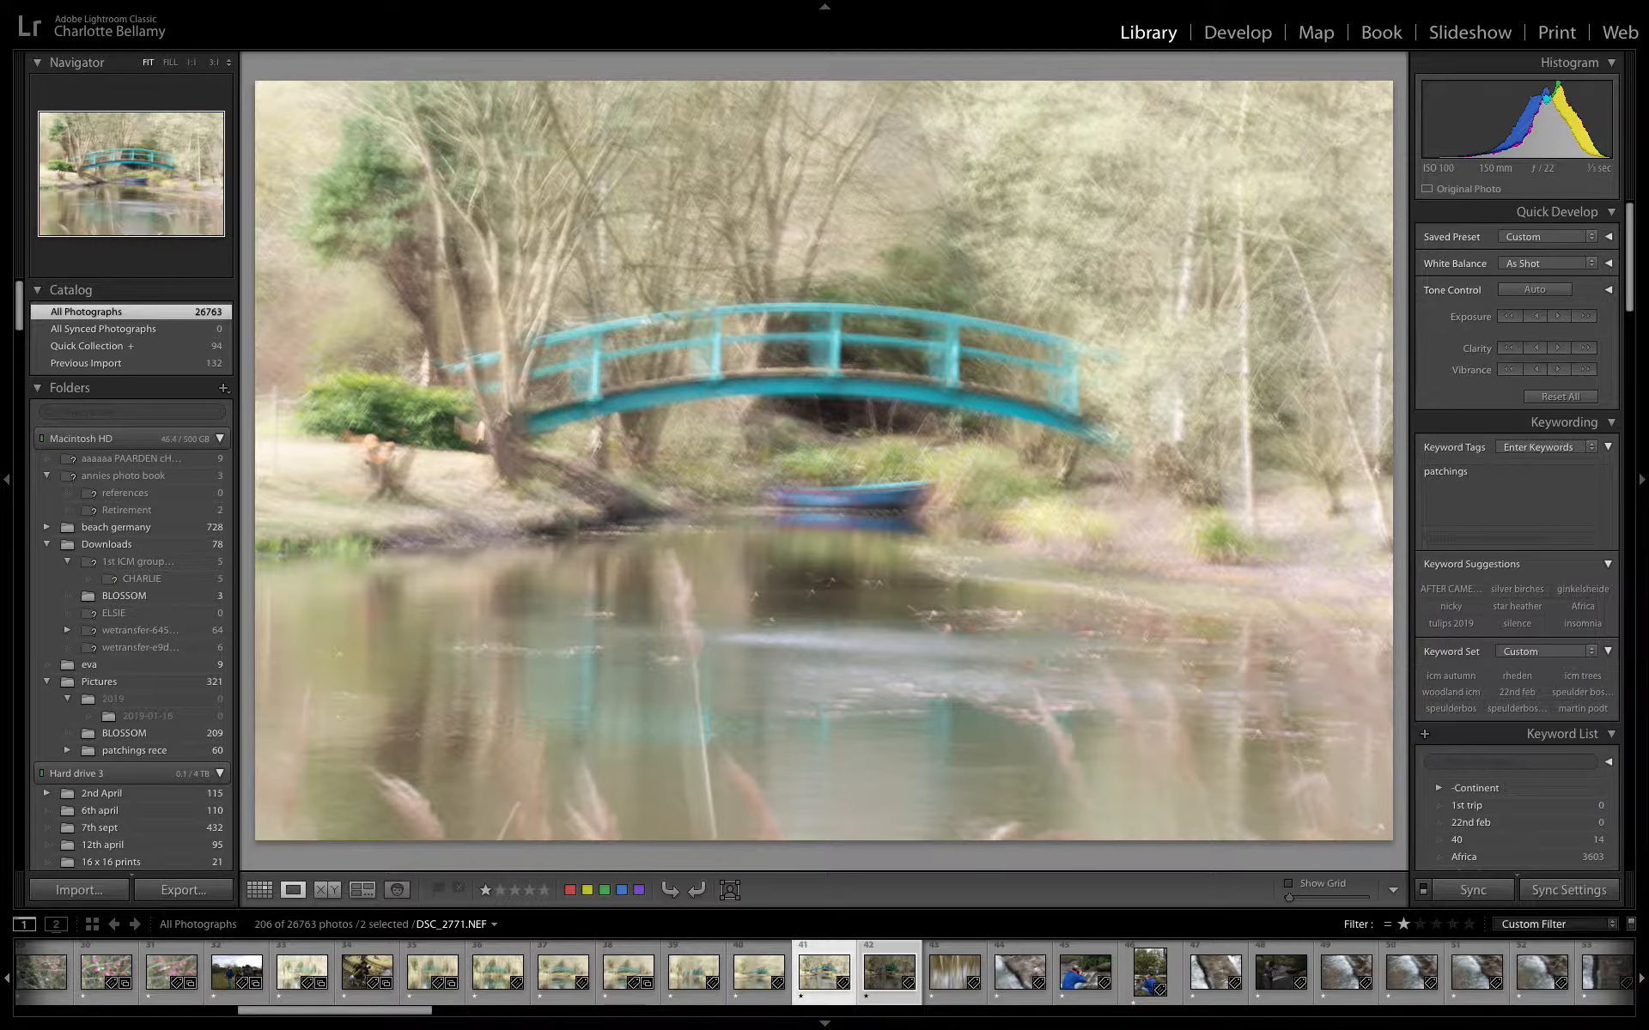
key(Right)
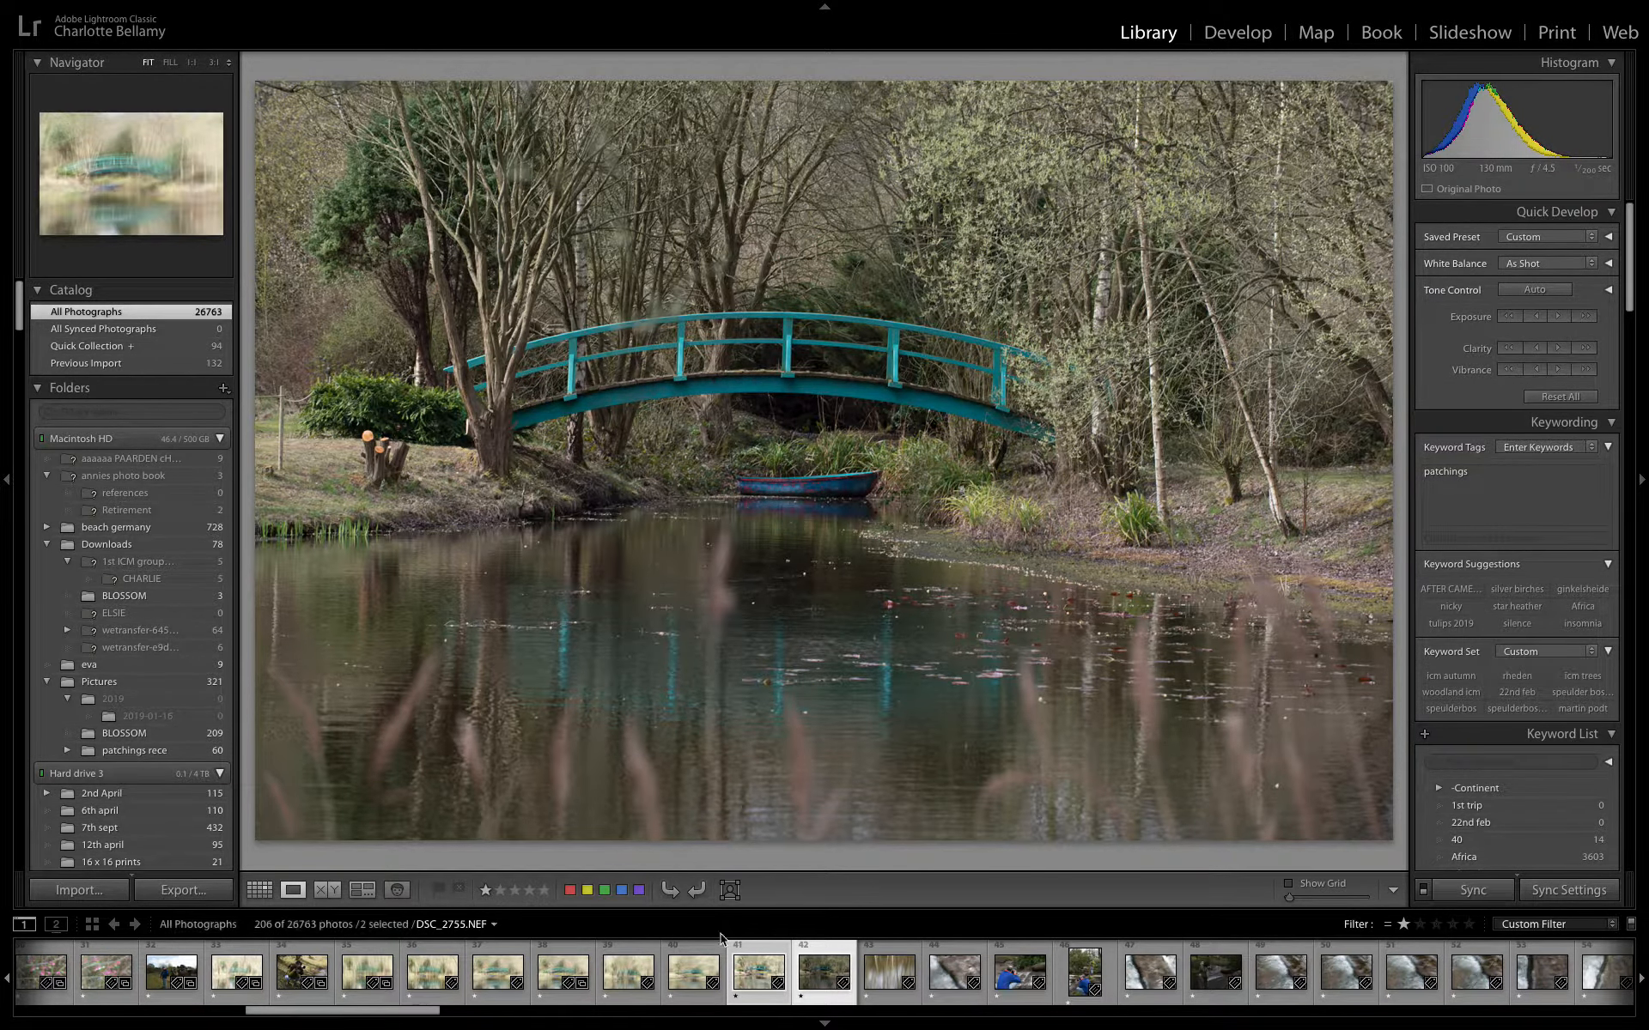
click(744, 958)
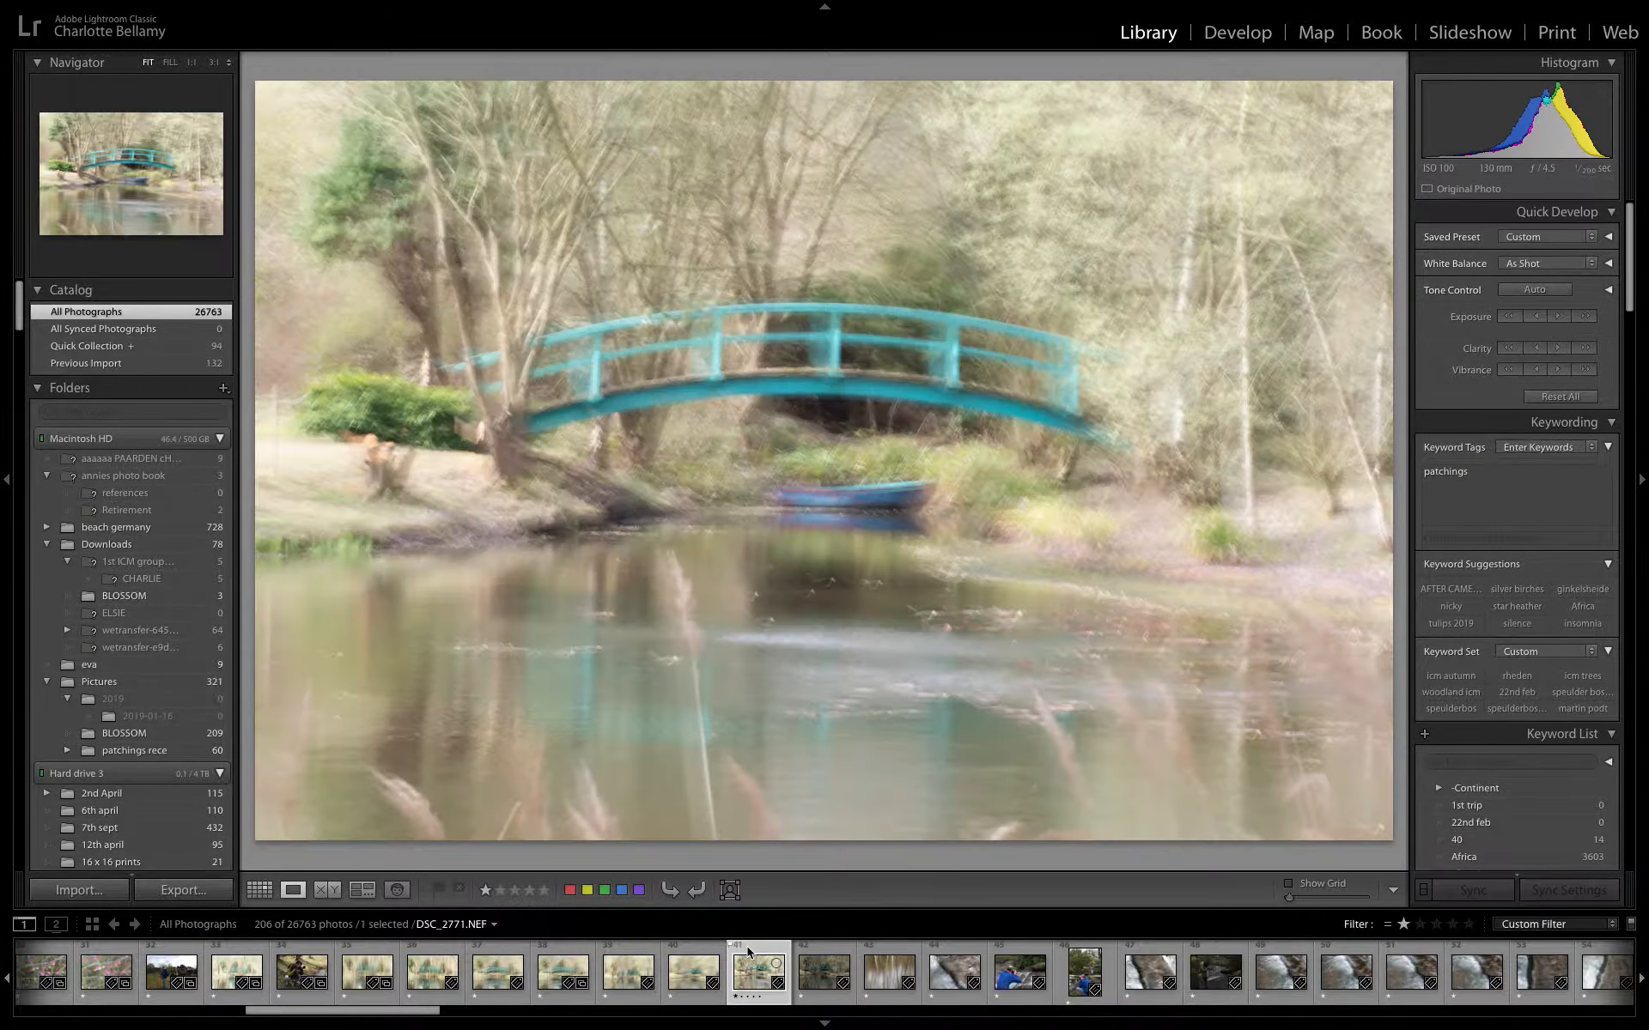
super+click(833, 952)
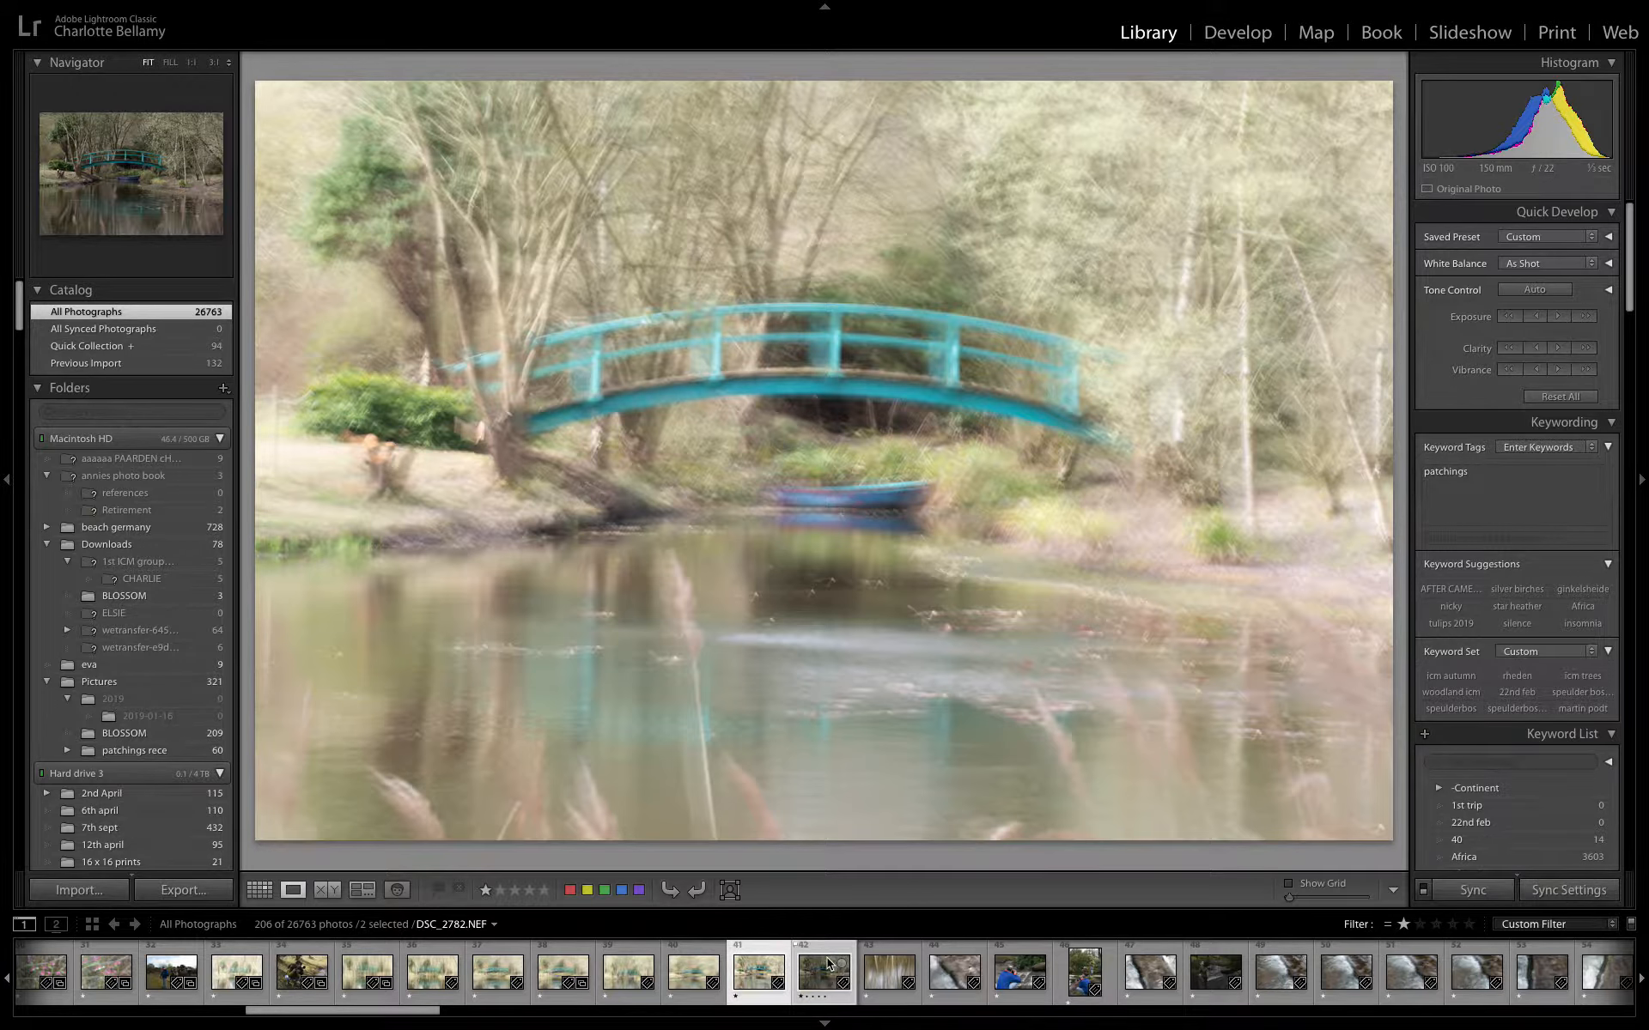
right_click(827, 957)
mouse_move(897, 636)
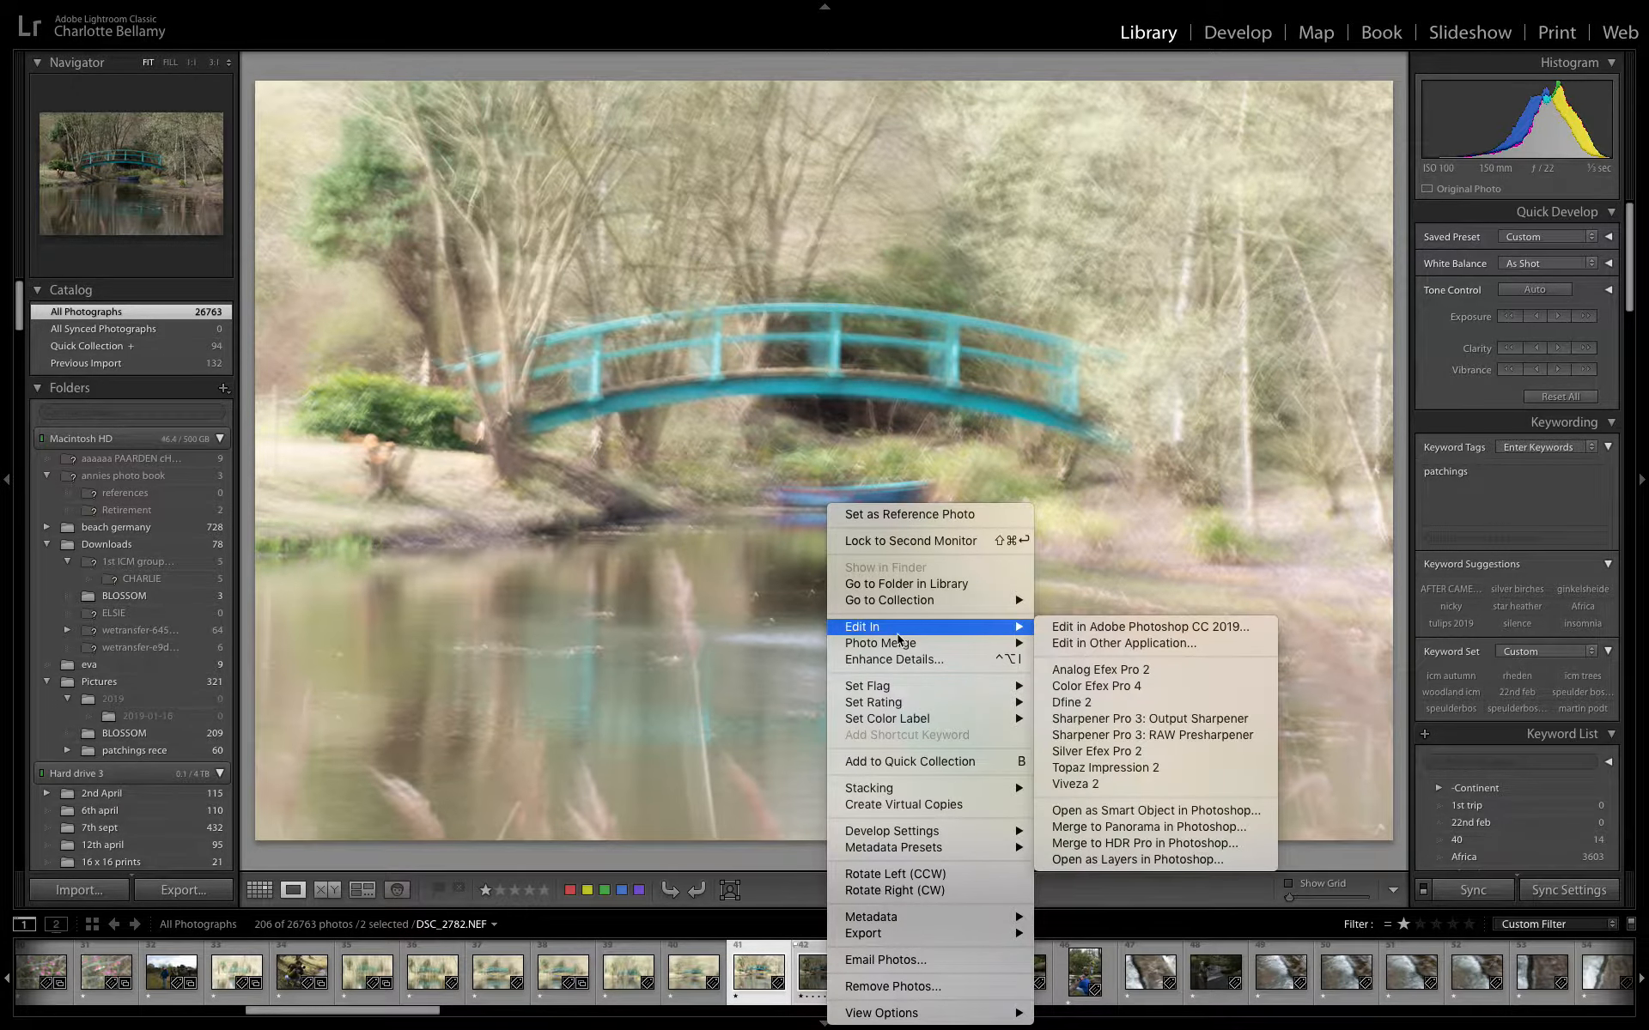
click(1098, 854)
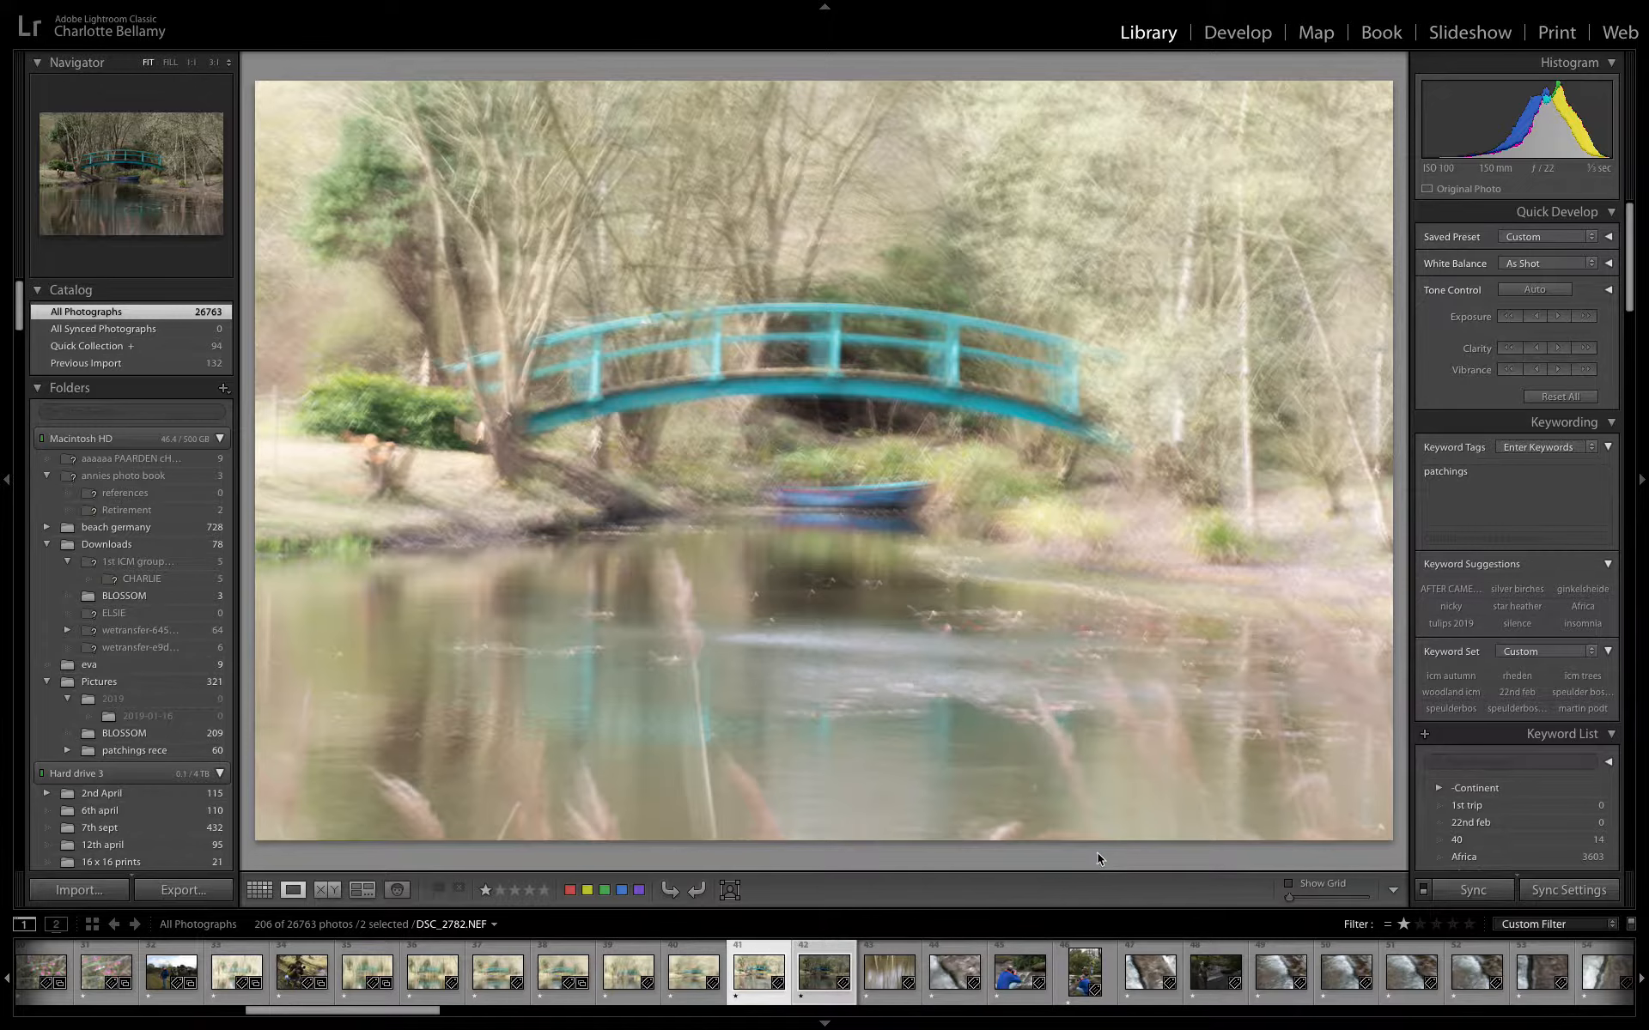
mouse_move(646, 1027)
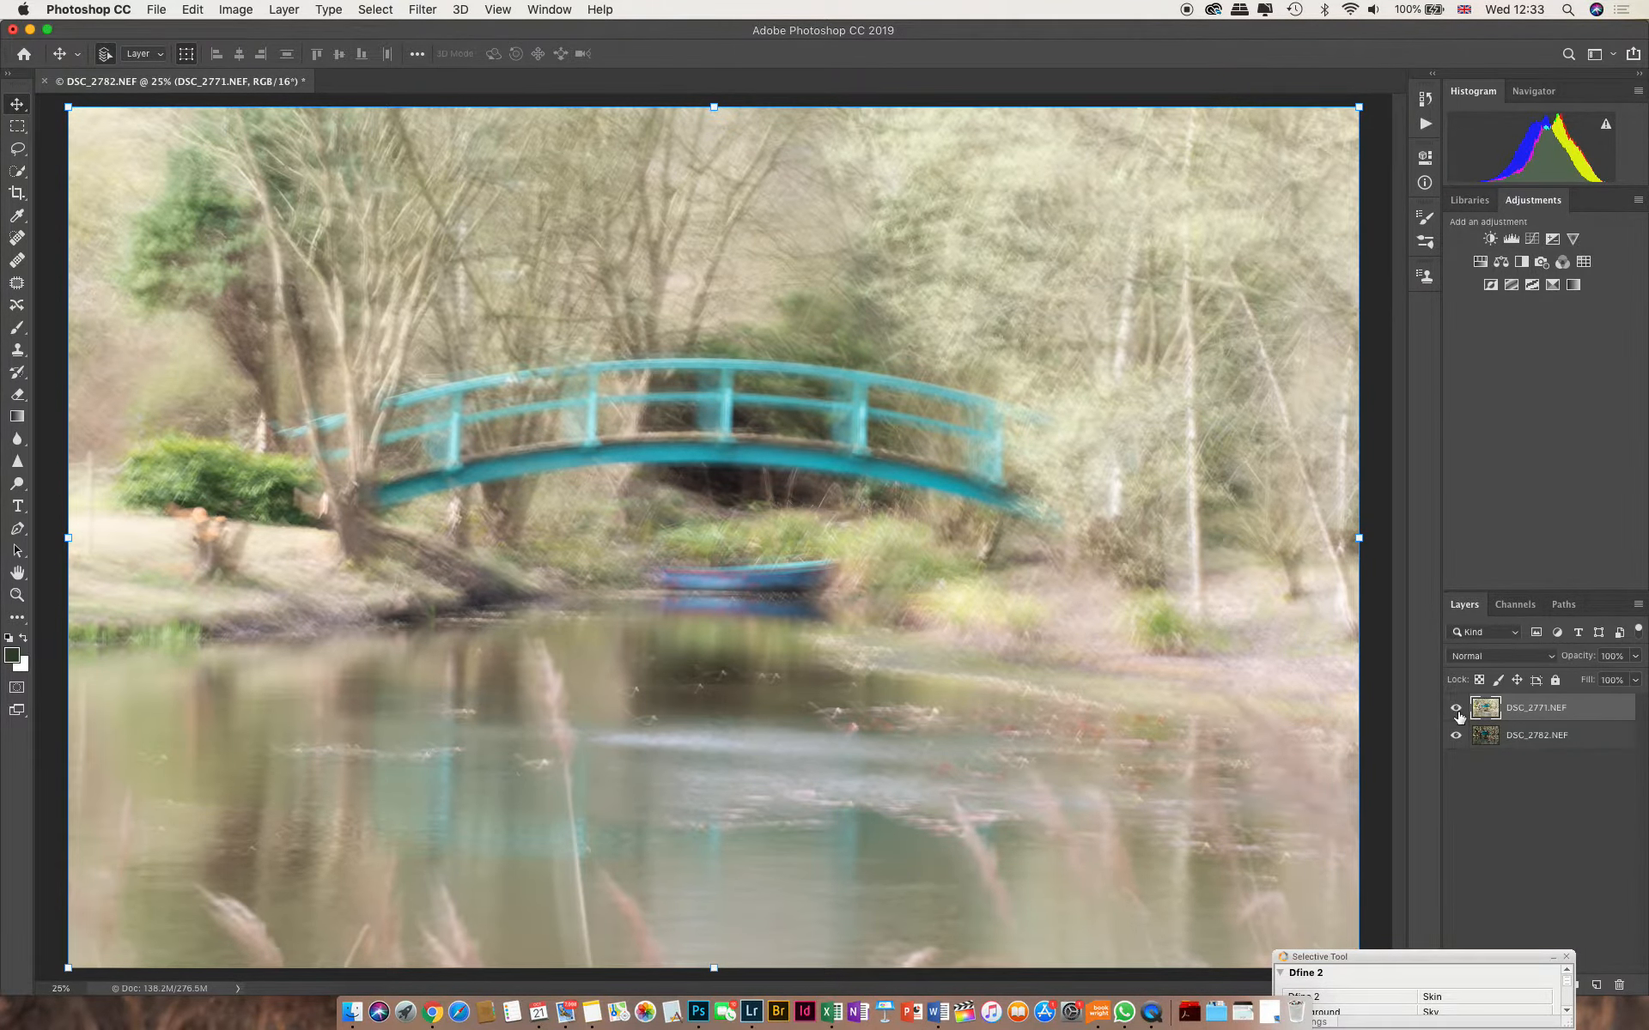
Step: Compare the two layers by toggling DSC_2771.NEF's visibility and lowering its opacity to about 39%, and restore it to 100%
click(1456, 710)
click(1457, 710)
click(1634, 678)
drag(1635, 678, 1587, 677)
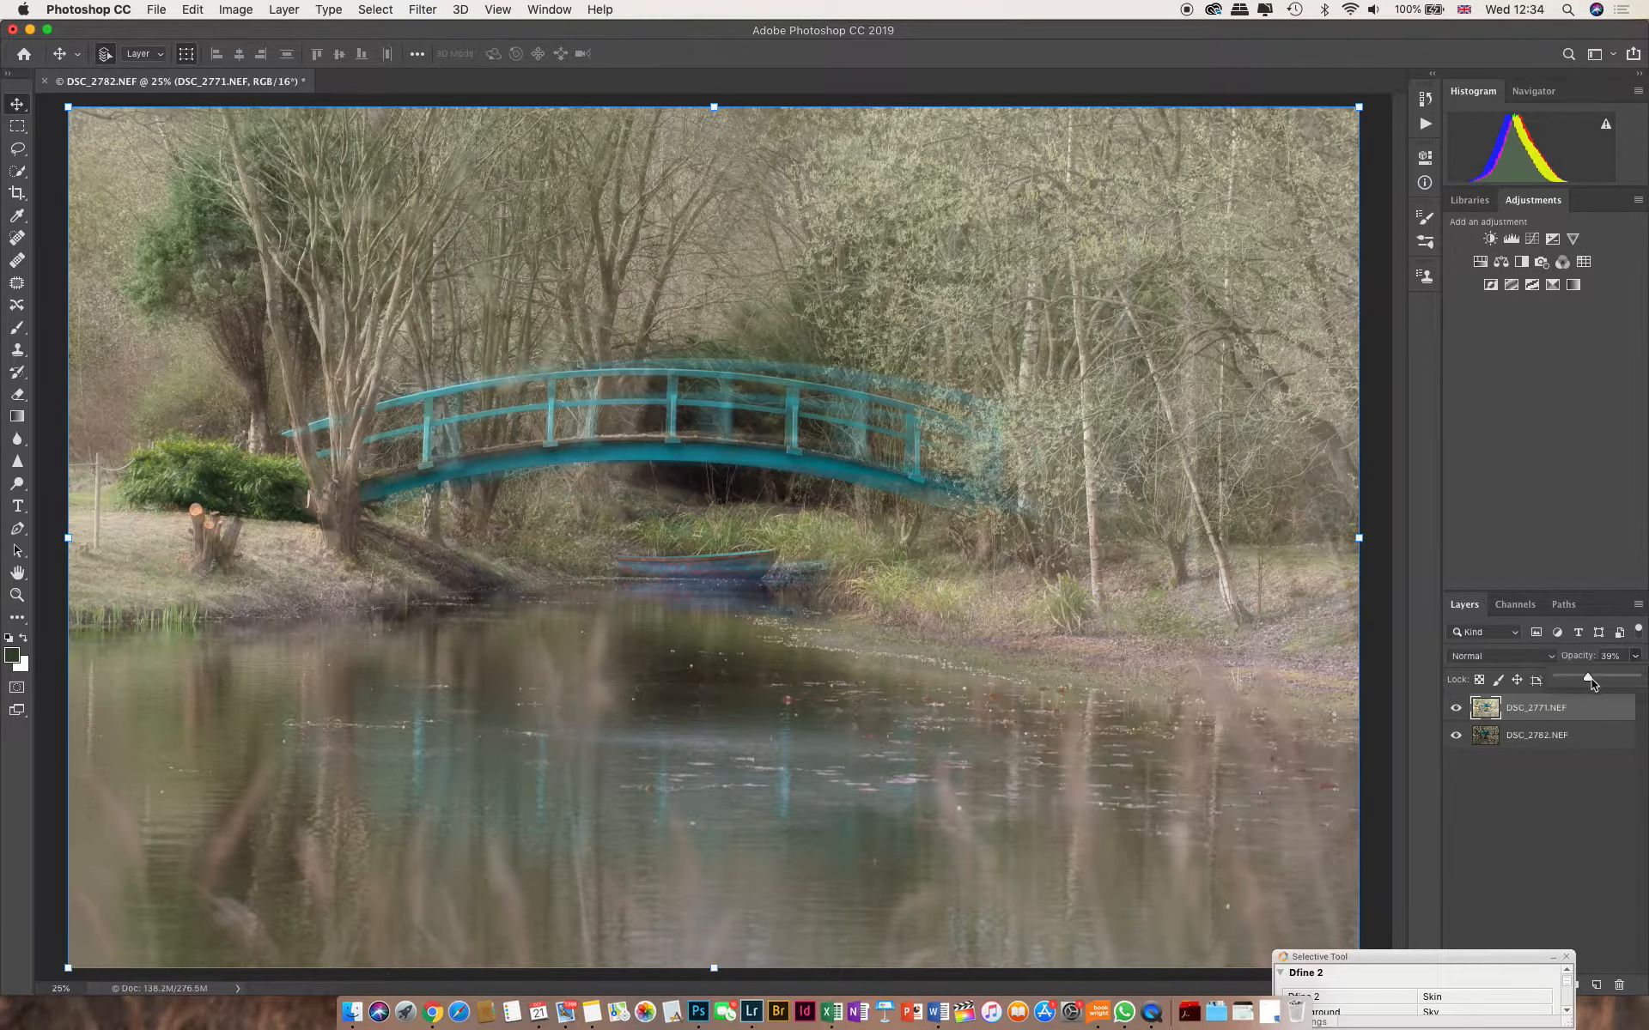
drag(1590, 679, 1636, 678)
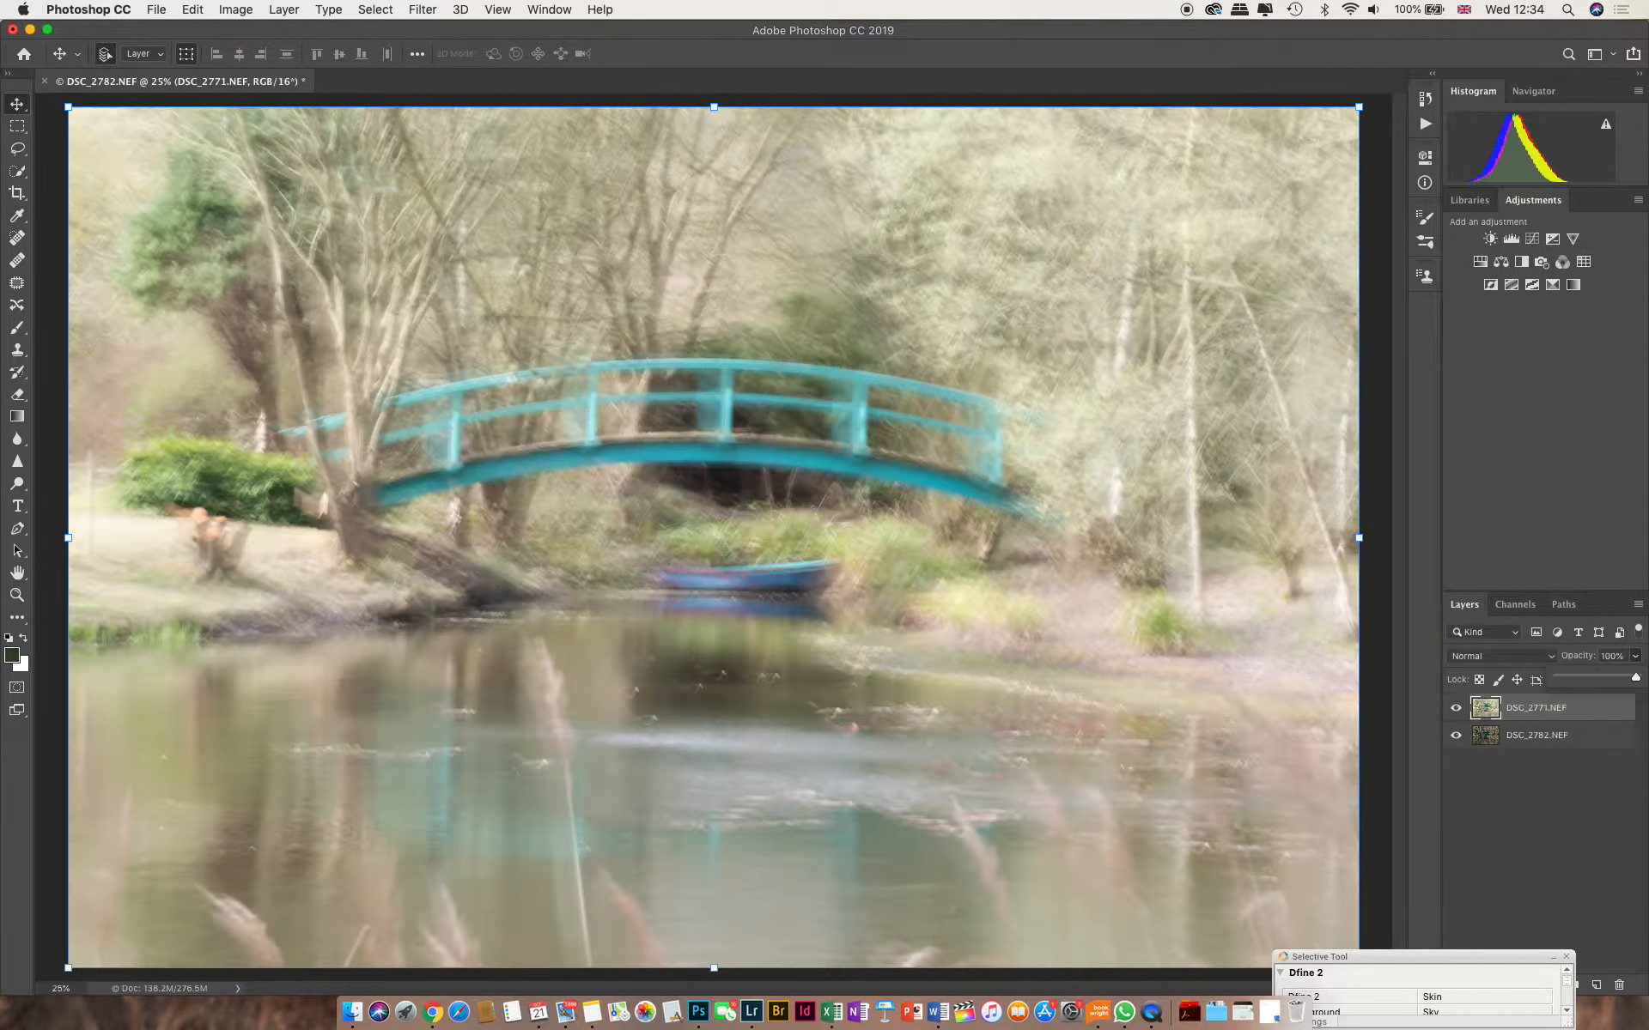
Step: Select both the DSC_2771.NEF and DSC_2782.NEF layers and auto-align them with the Auto projection
click(156, 9)
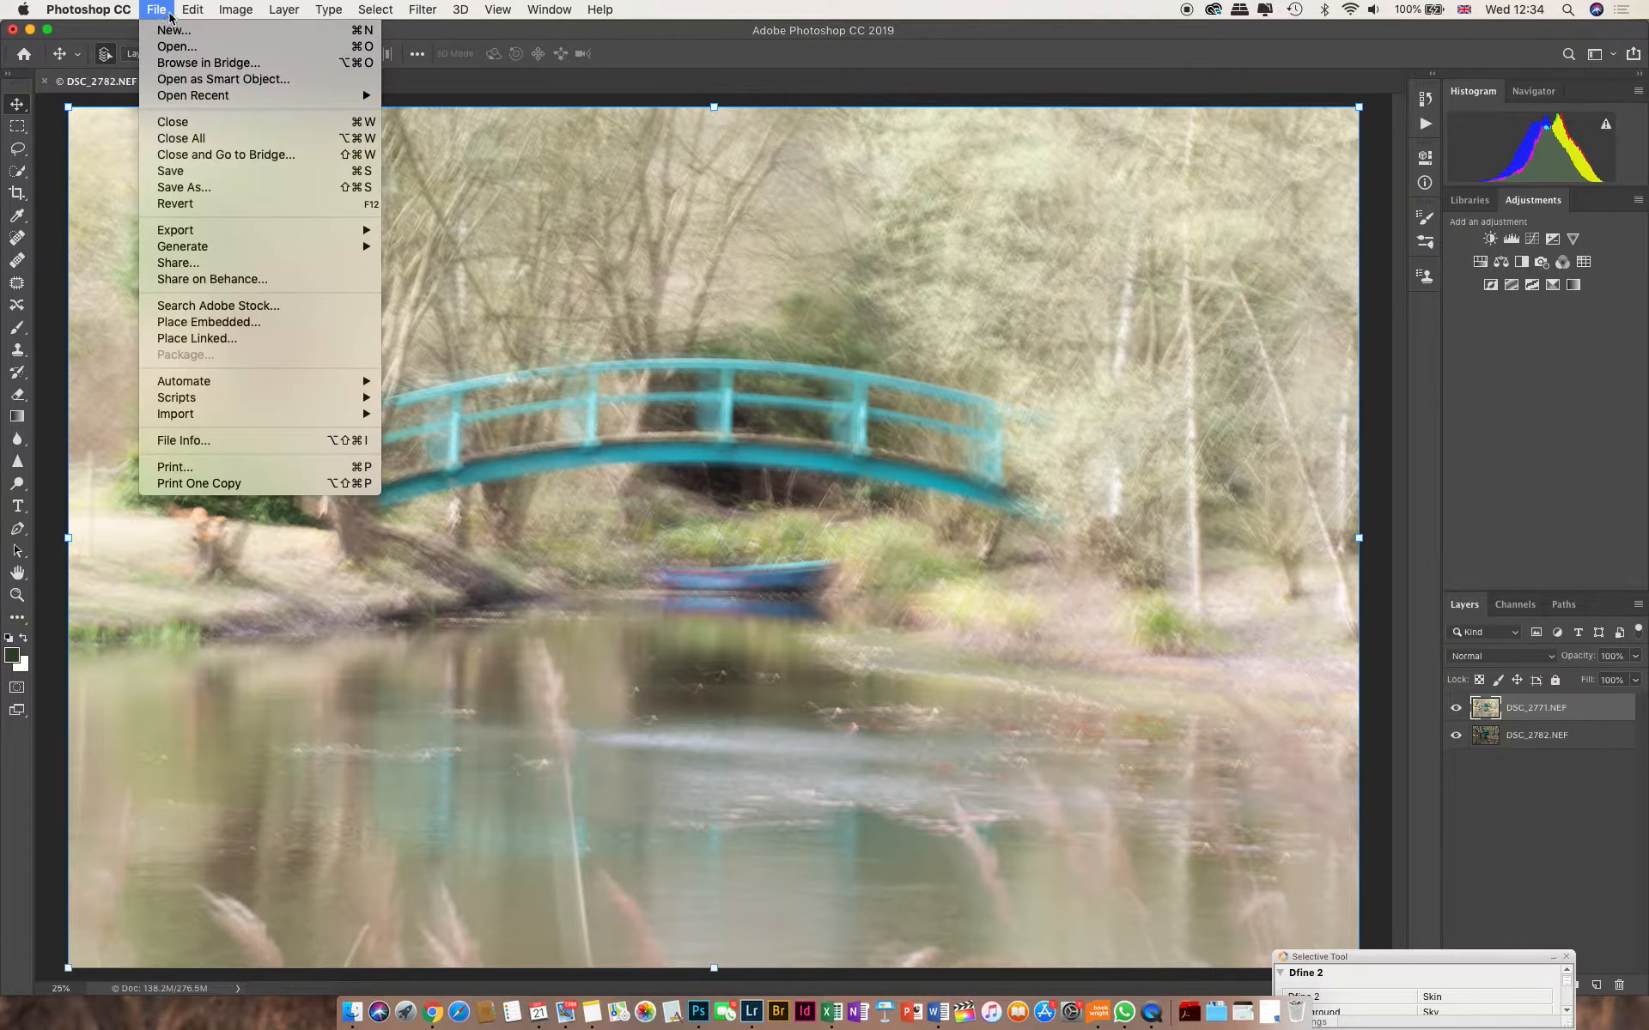
mouse_move(192, 10)
click(1532, 714)
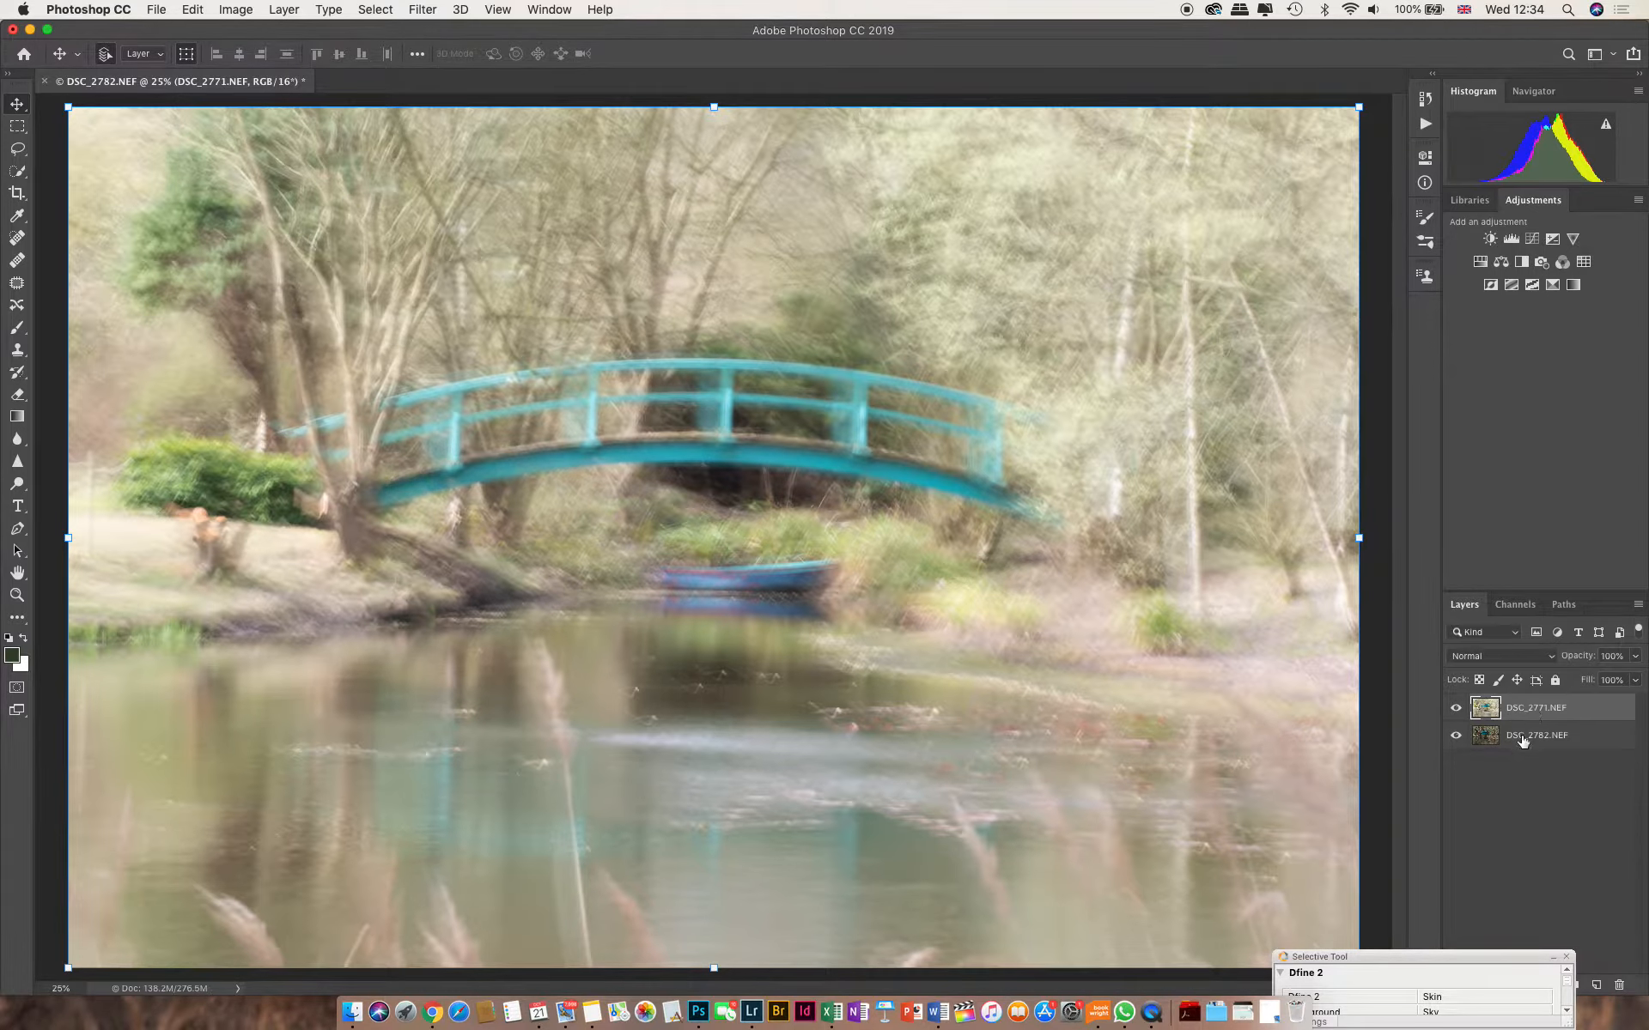
shift+click(1530, 737)
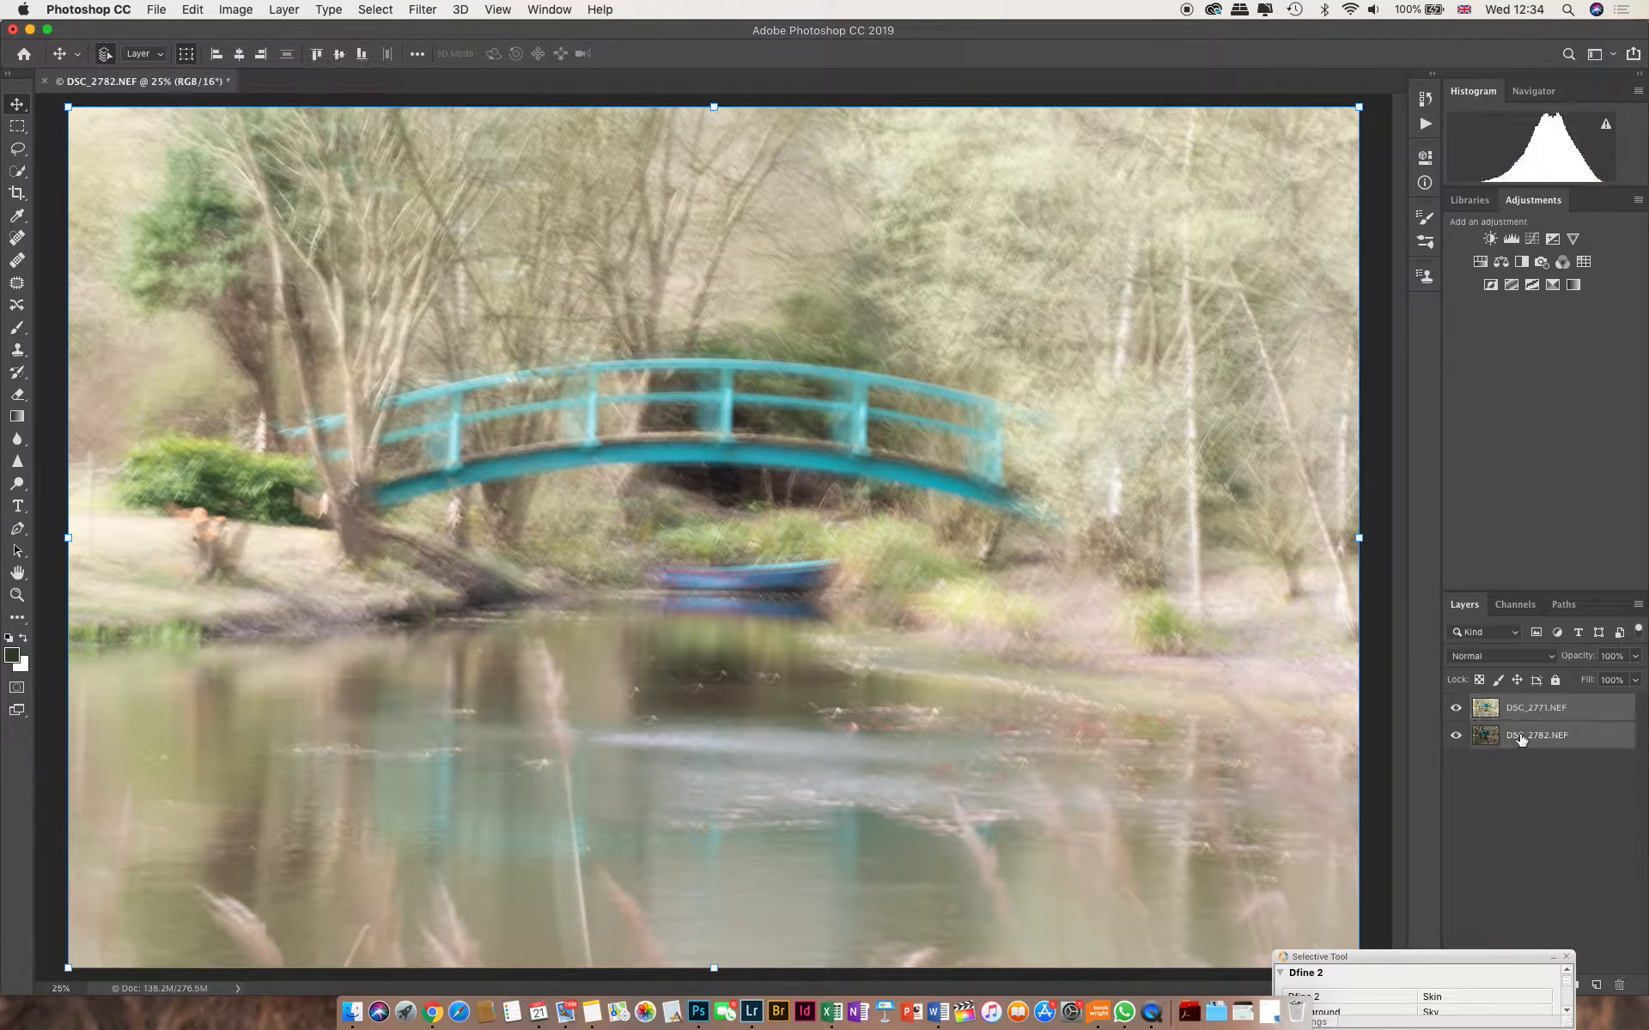
click(158, 11)
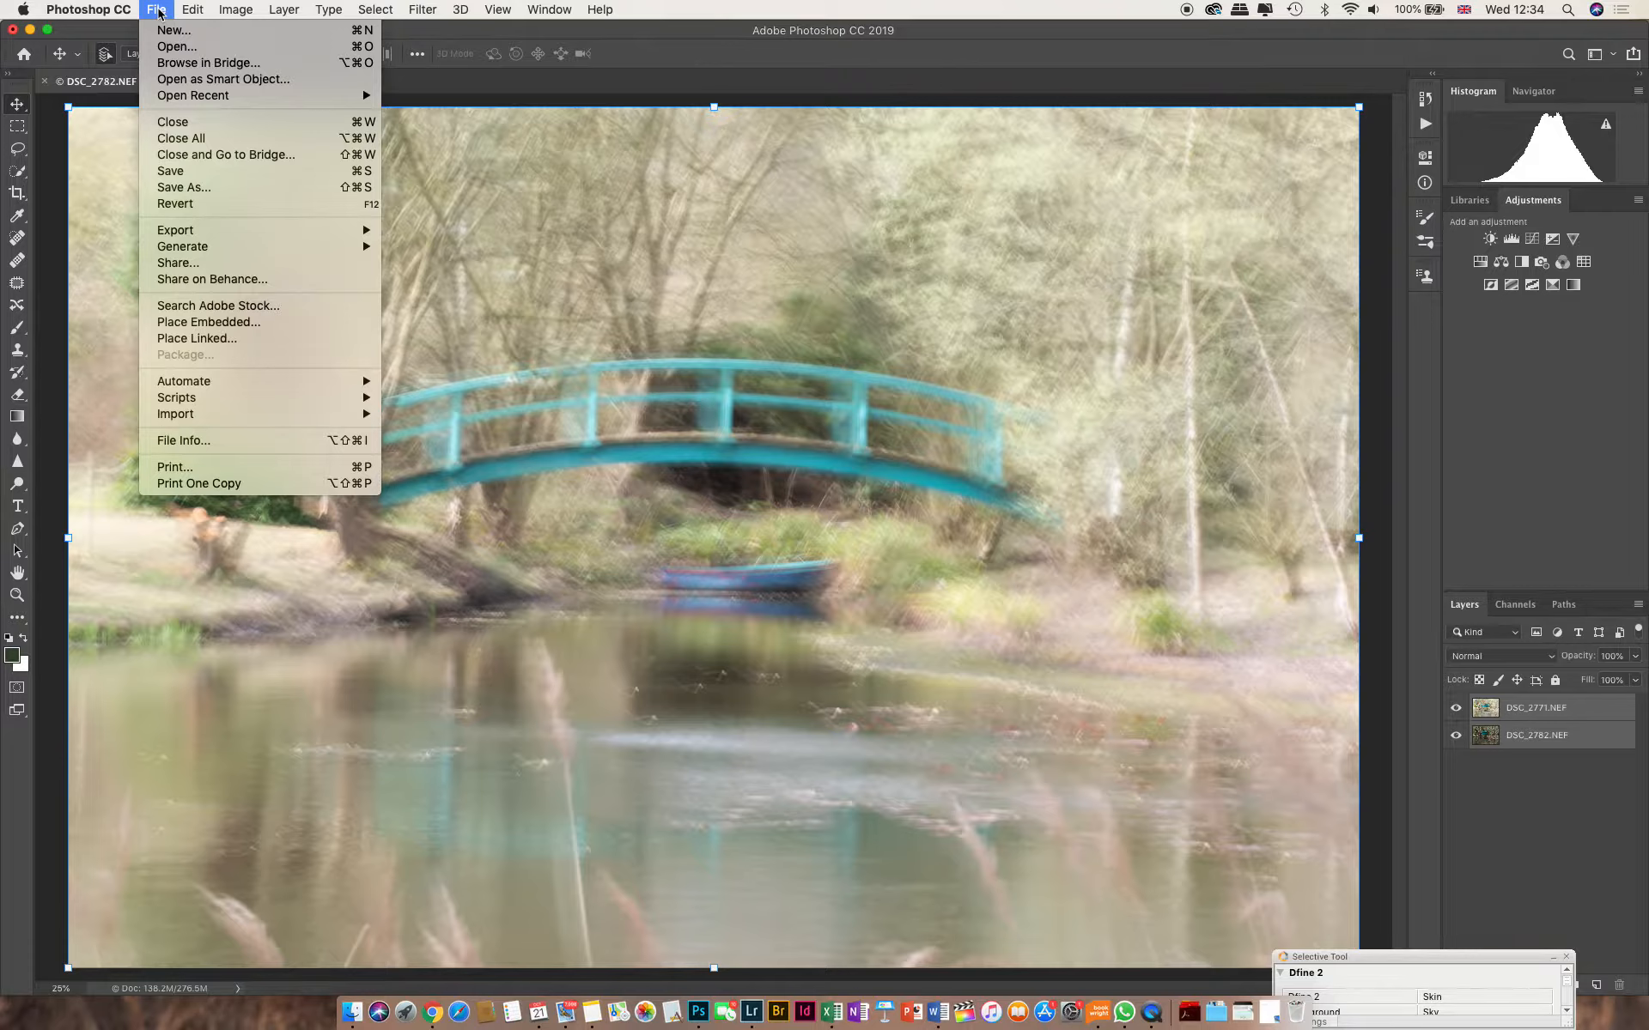
mouse_move(183, 10)
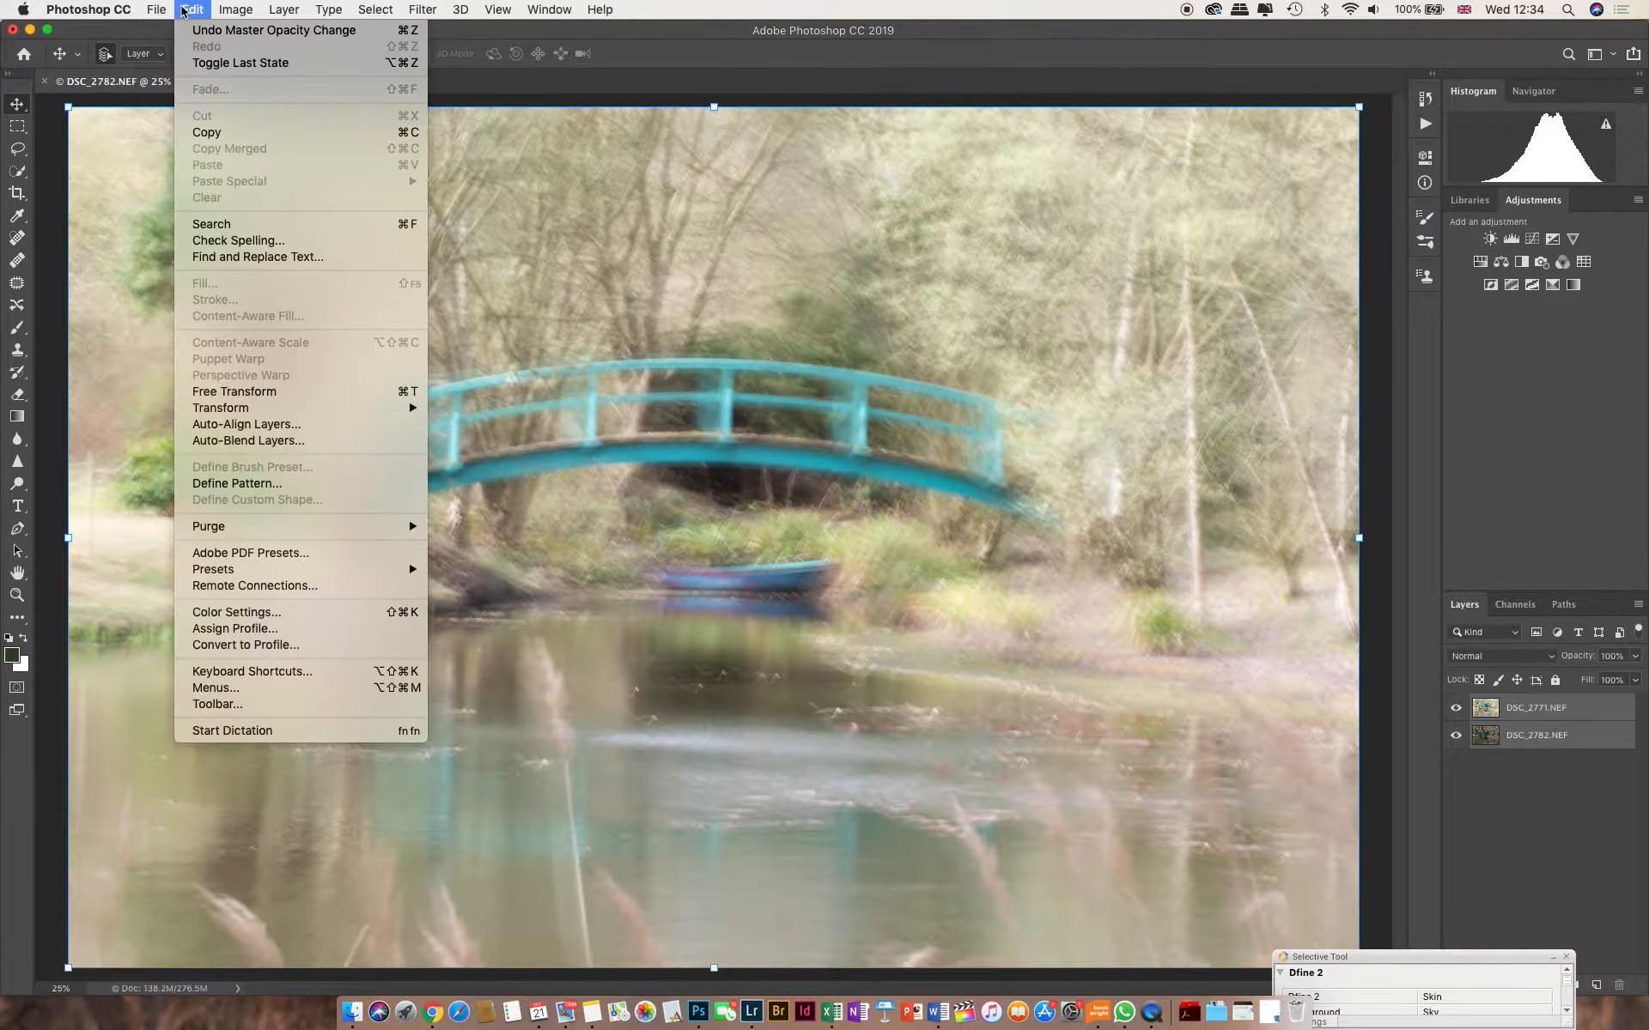
click(275, 426)
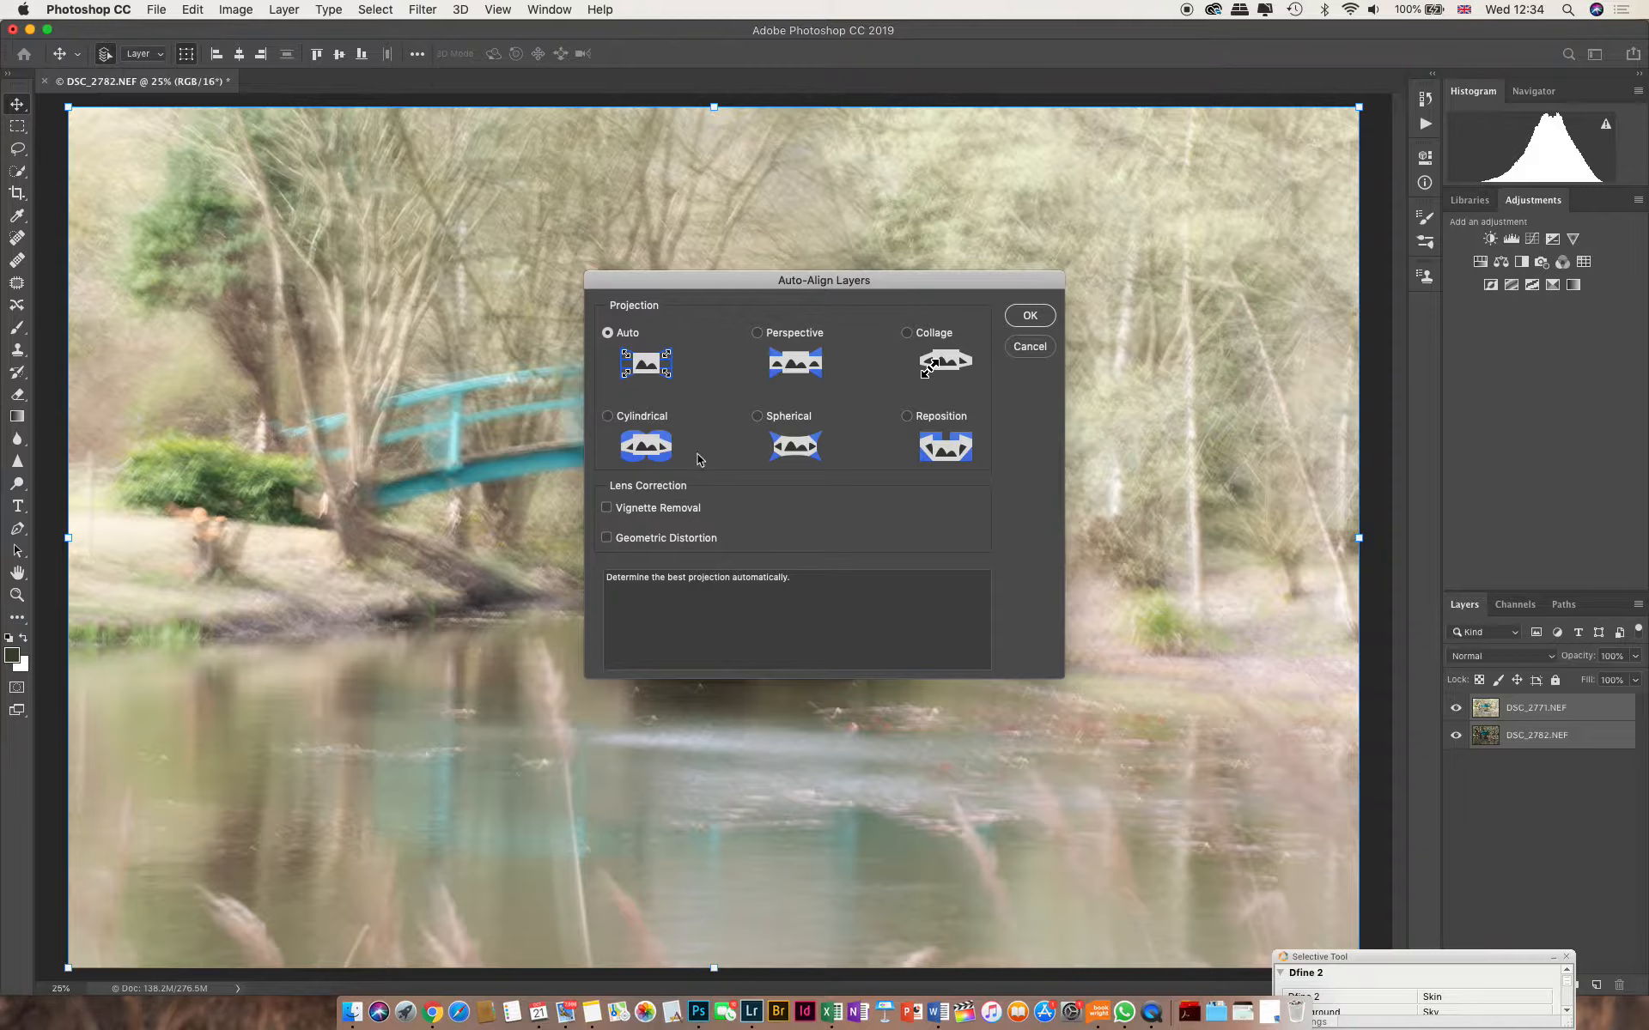
click(1033, 316)
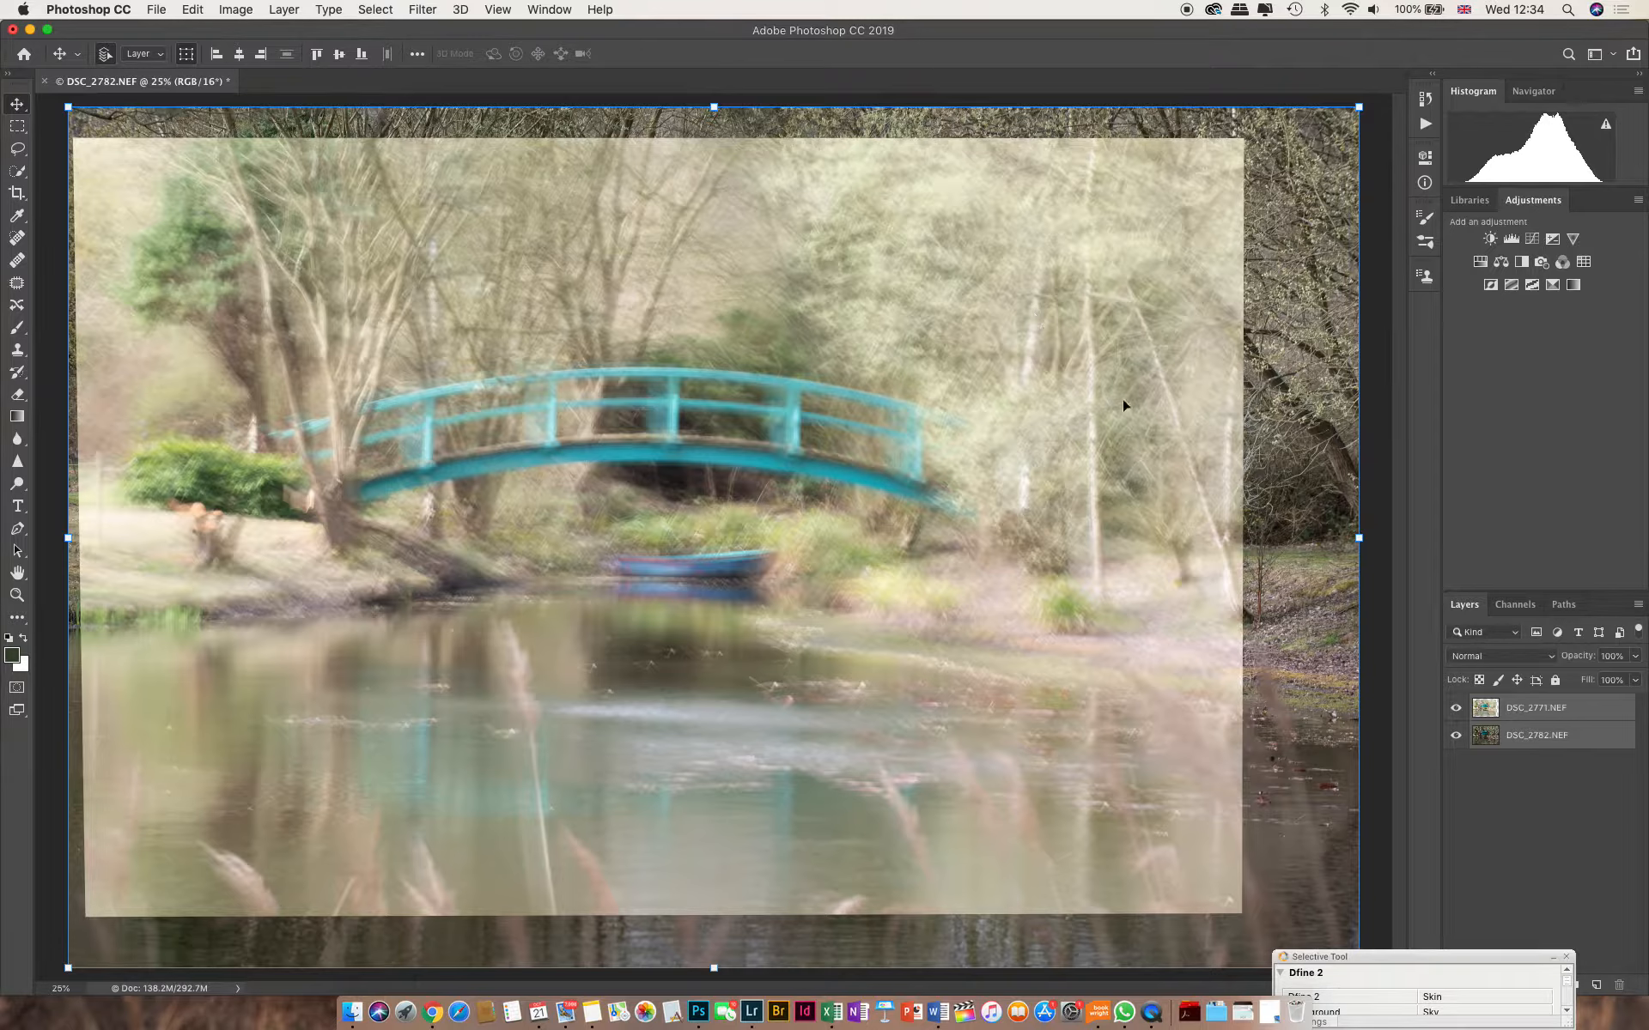
Step: Check the alignment by varying the opacity of the DSC_2771.NEF layer, and return it to 100%
click(1634, 656)
mouse_move(1636, 679)
mouse_down()
mouse_move(1619, 682)
mouse_move(1640, 682)
mouse_up()
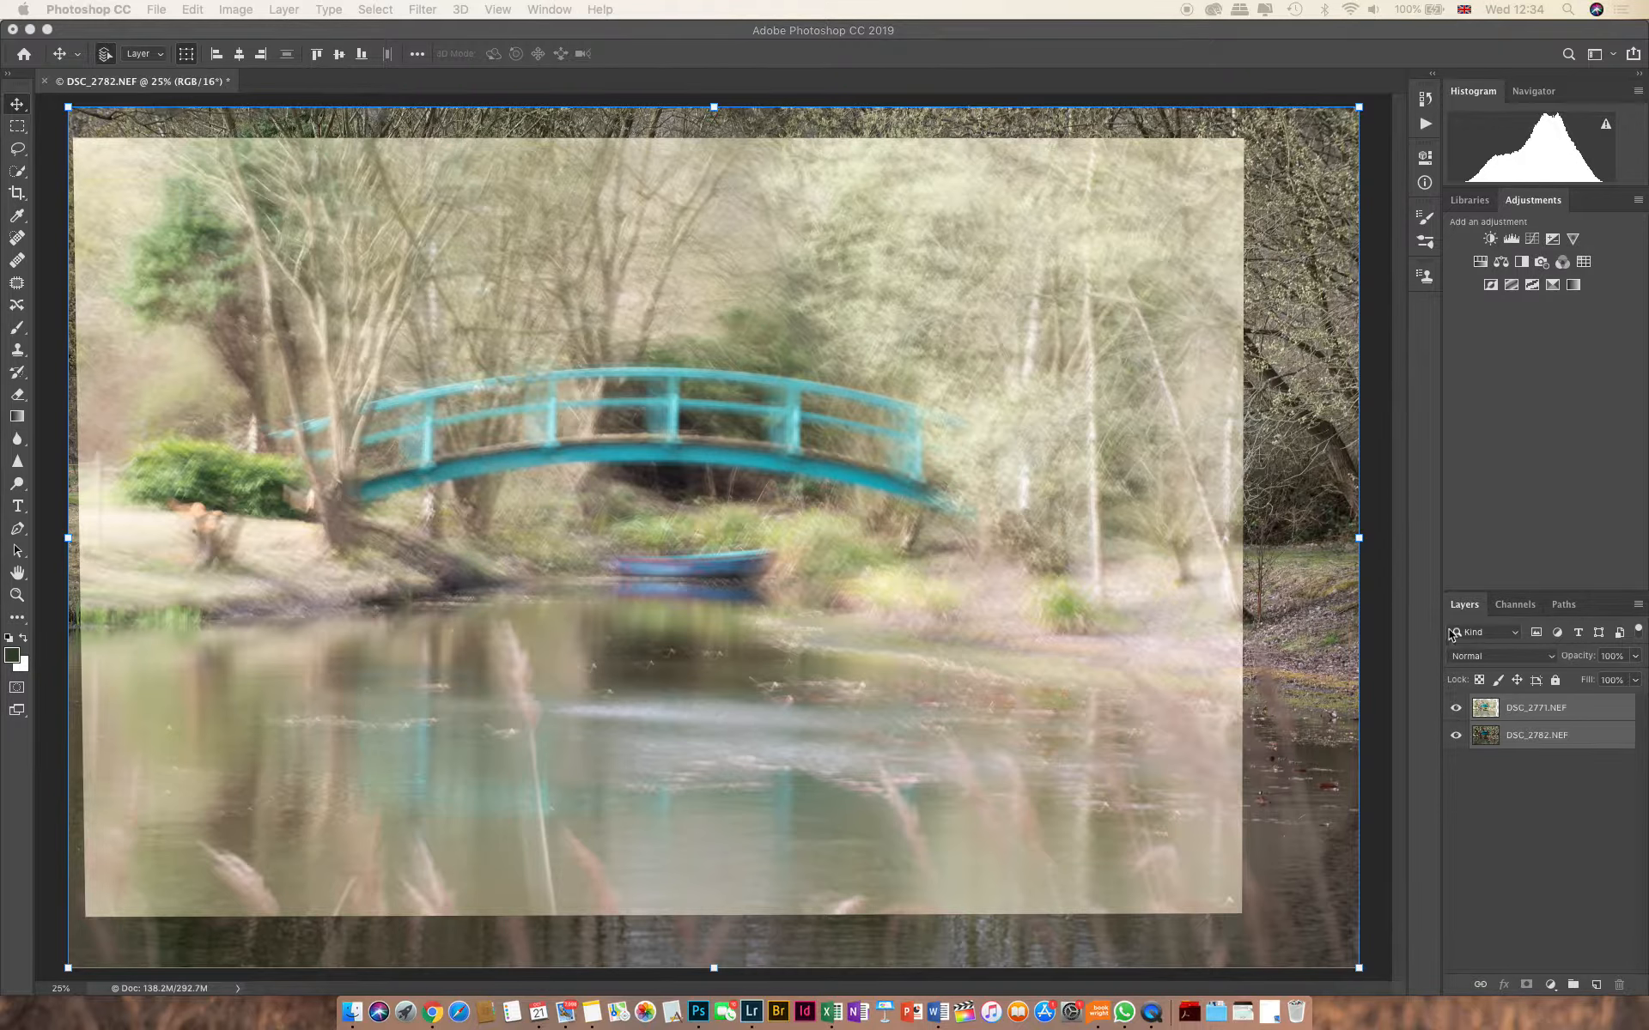
click(1546, 714)
click(1634, 656)
mouse_move(1635, 679)
mouse_down()
mouse_move(1597, 681)
mouse_move(1636, 678)
mouse_up()
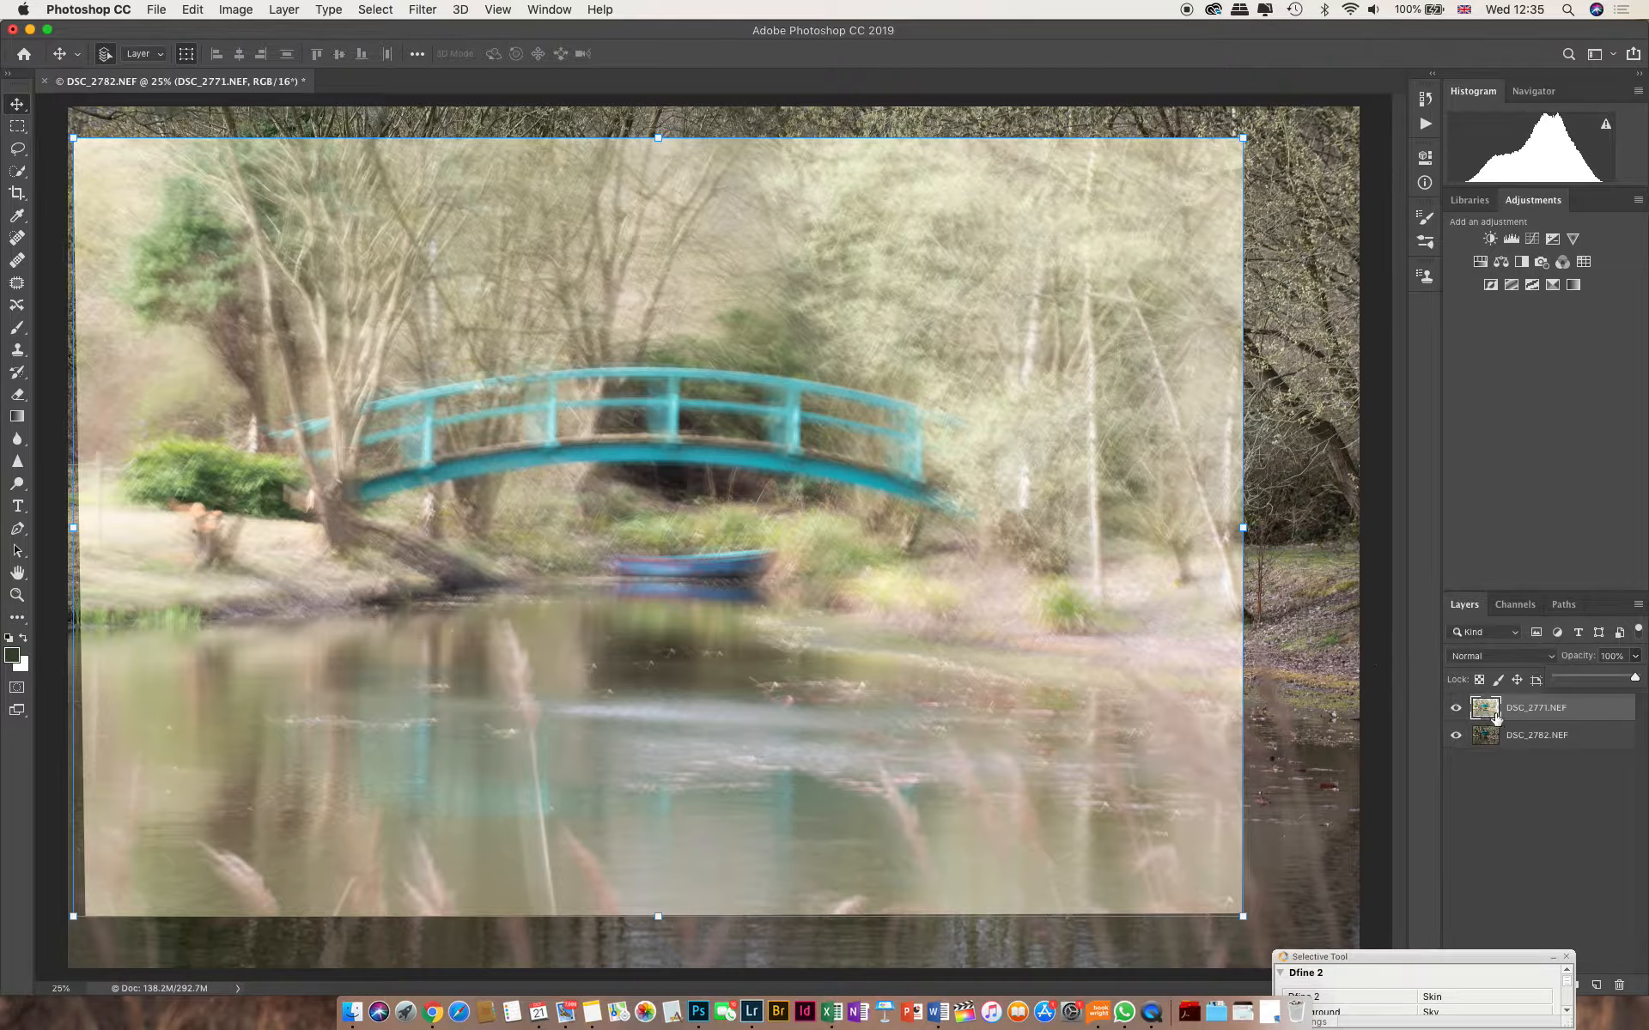
Step: Try the Screen blend mode on the DSC_2771.NEF layer and settle on Hard Light
click(1552, 659)
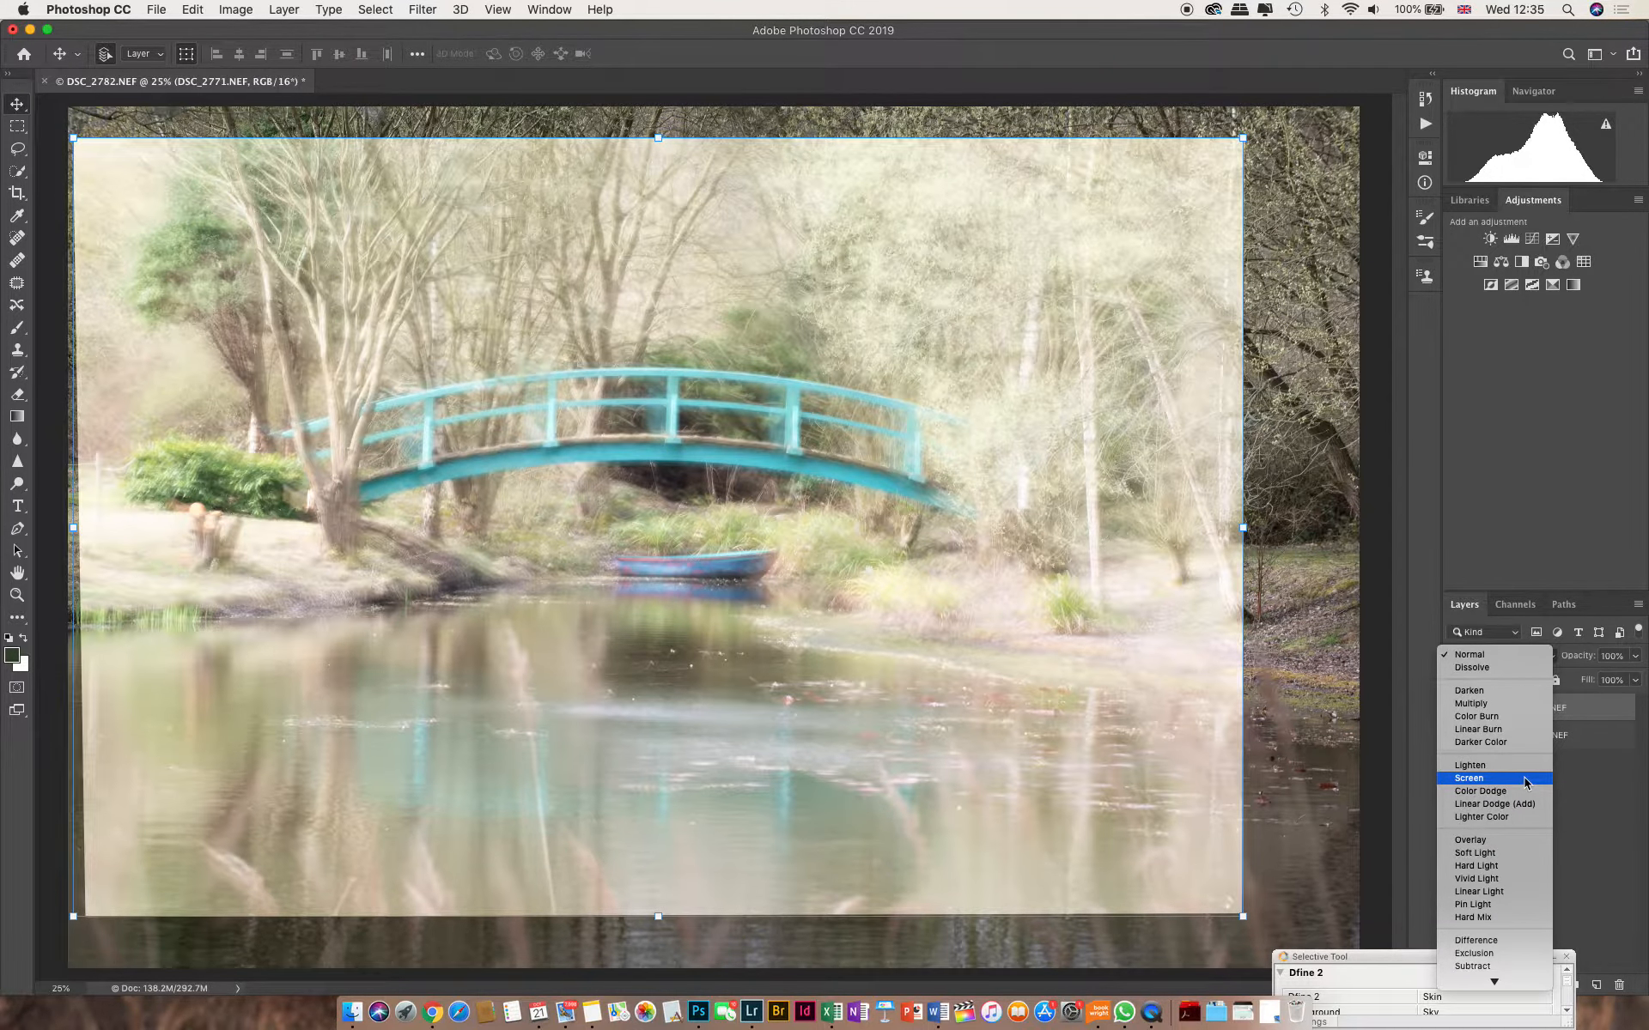
click(1523, 776)
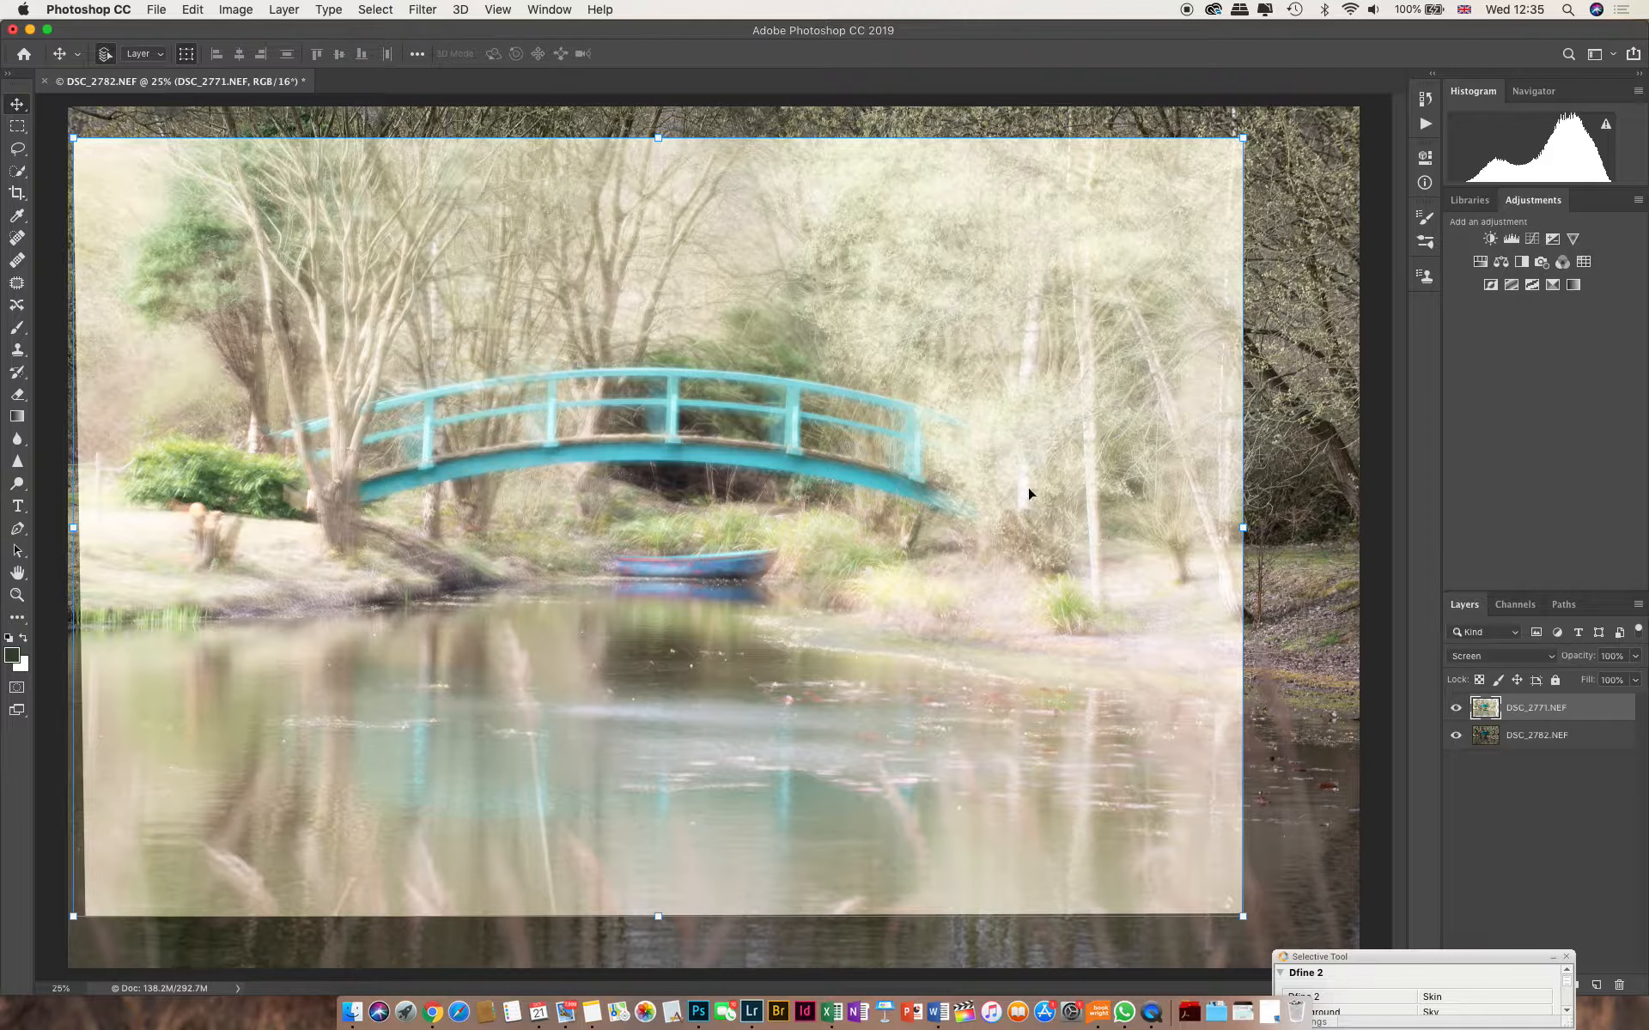
click(1543, 656)
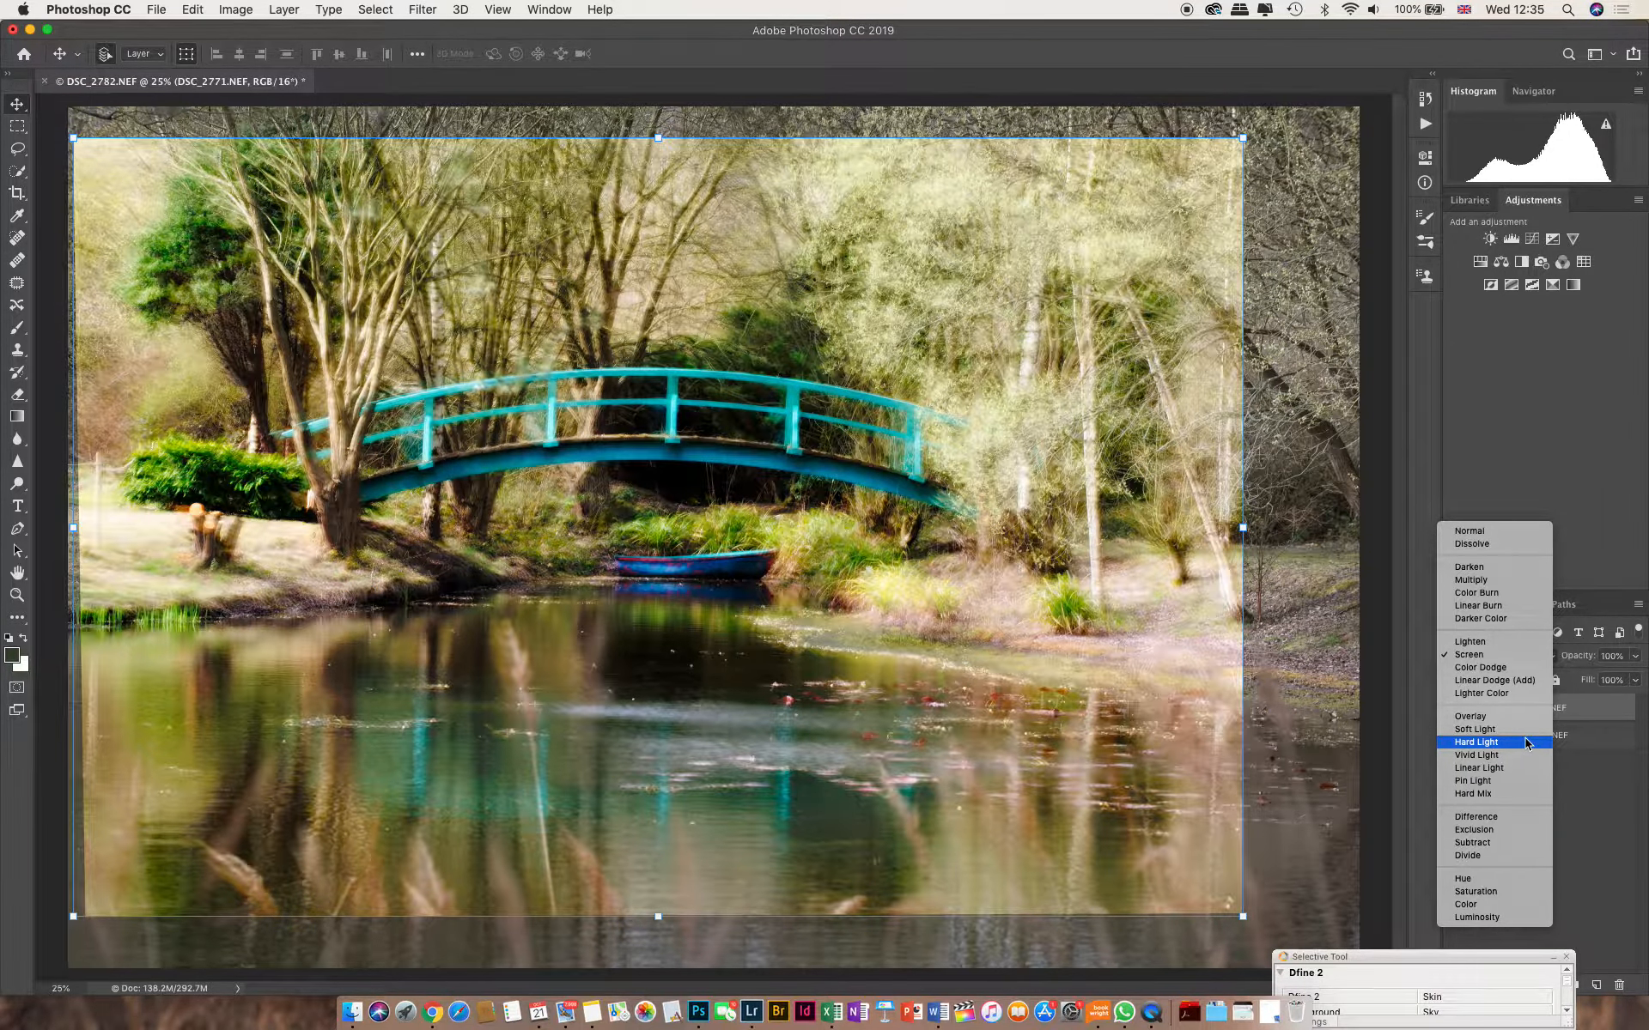
click(1527, 744)
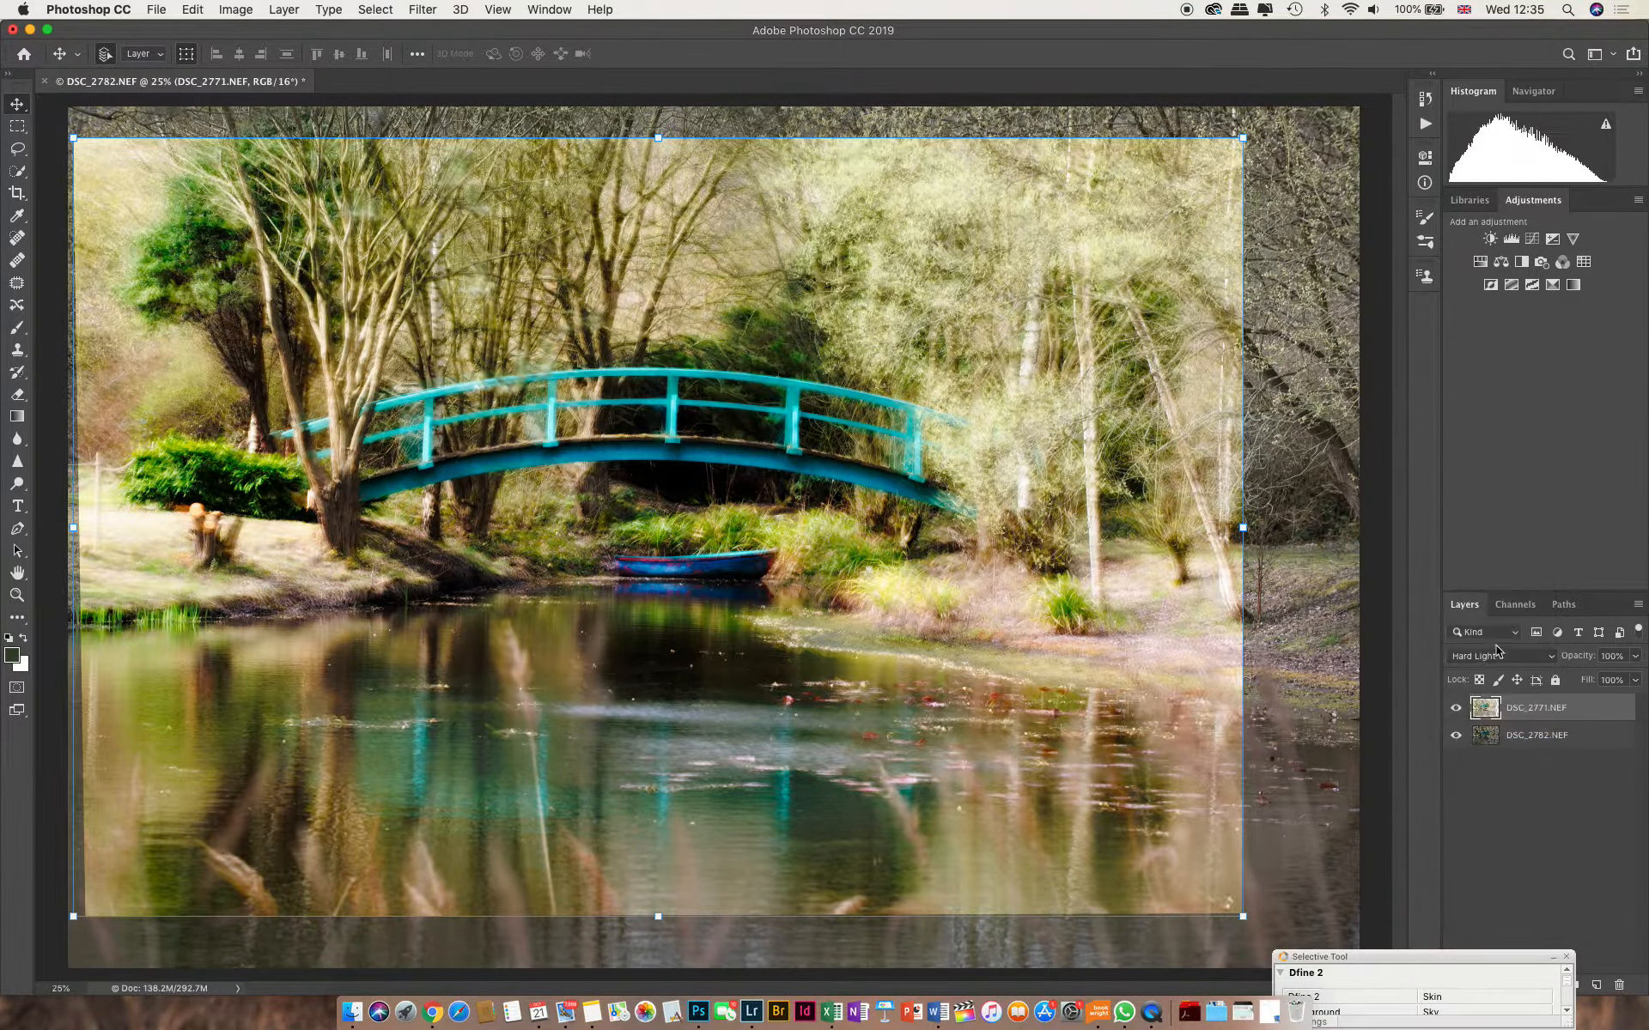
click(1547, 663)
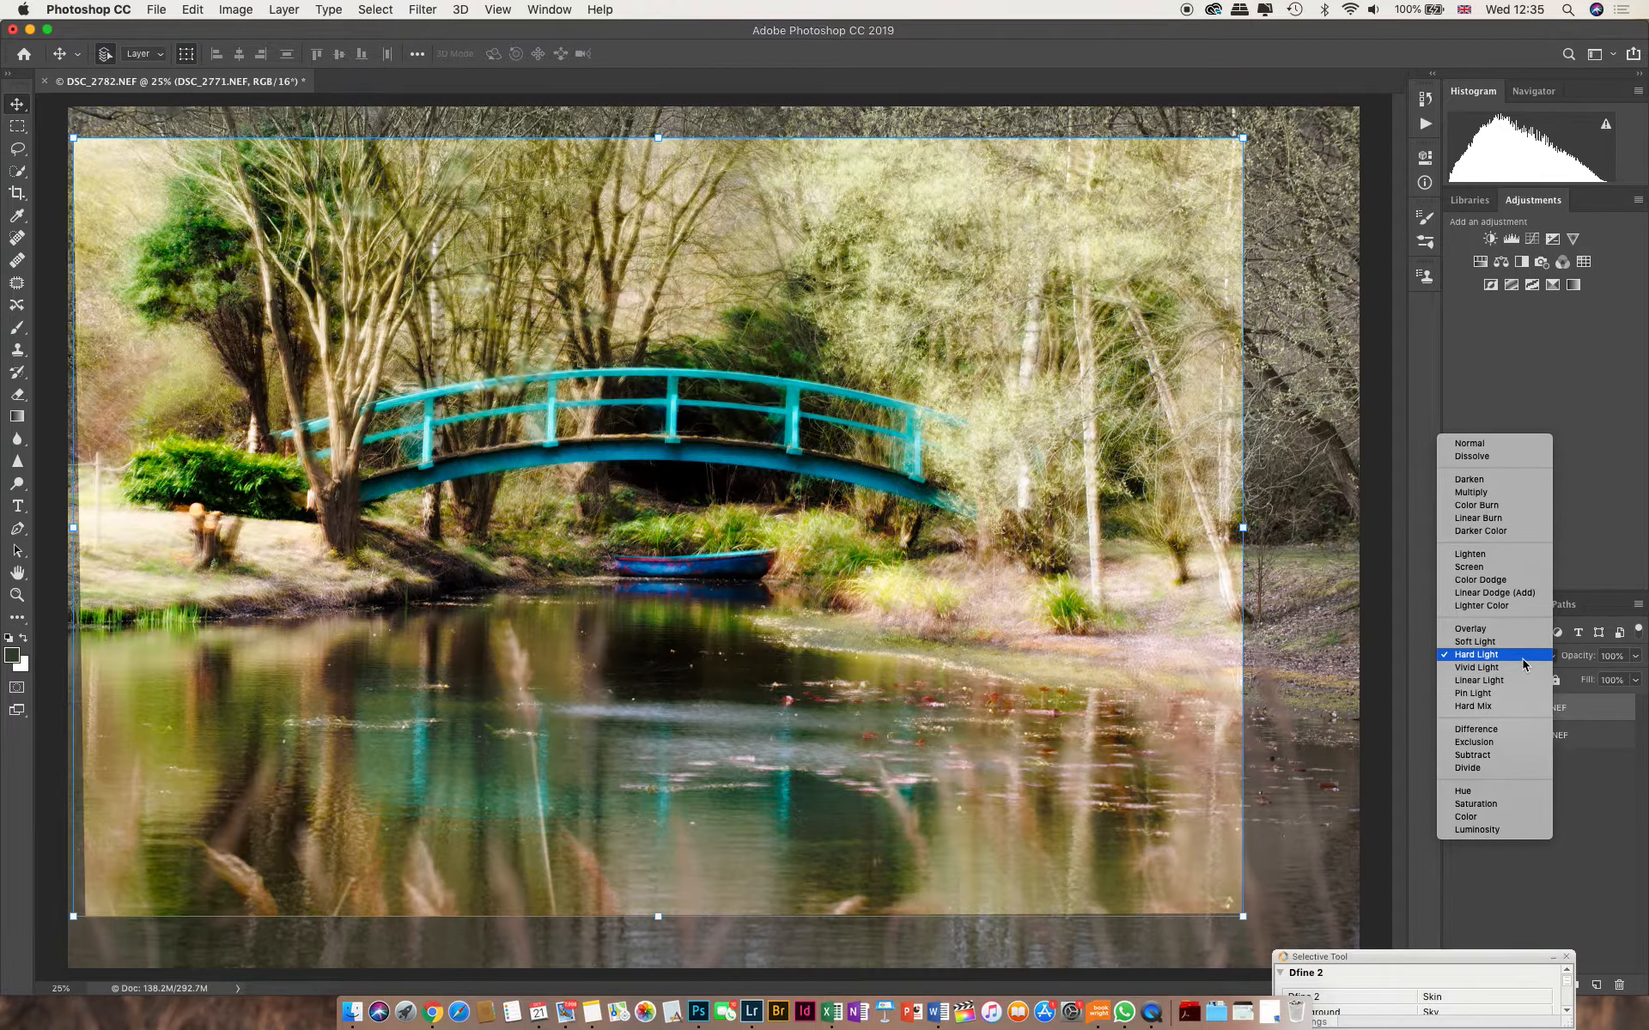
click(1522, 658)
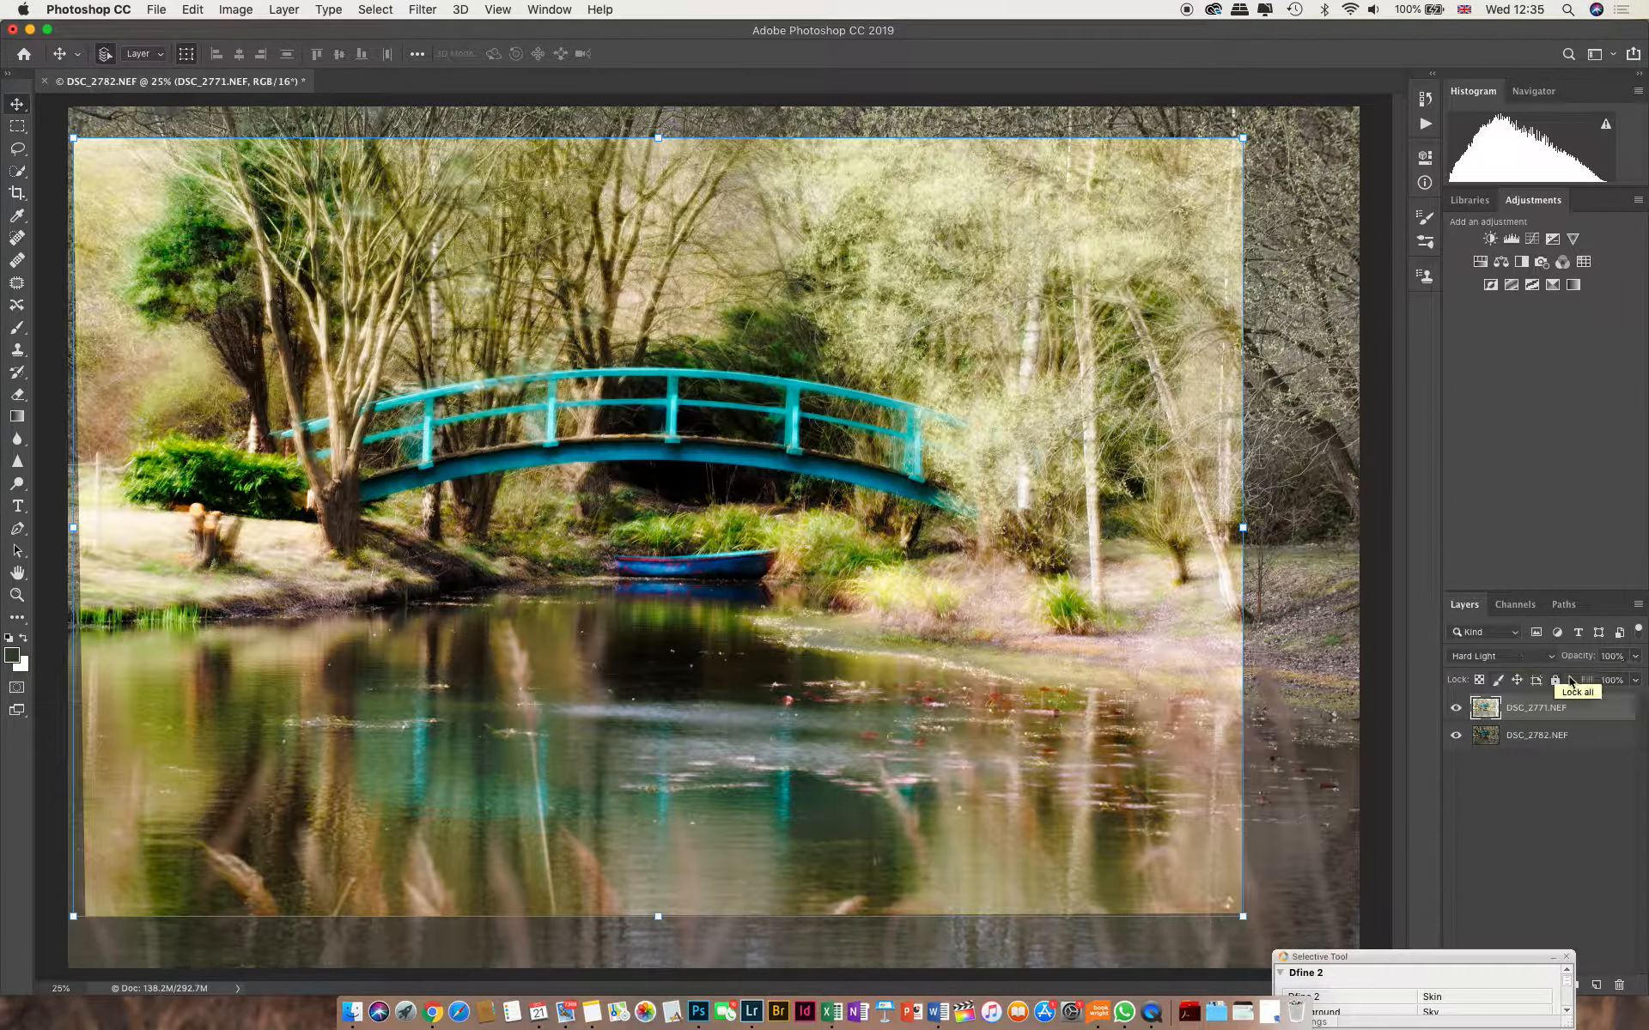
Step: Try the Hard Light layer at 47% opacity and restore it to 100%
click(1635, 656)
drag(1636, 679, 1594, 677)
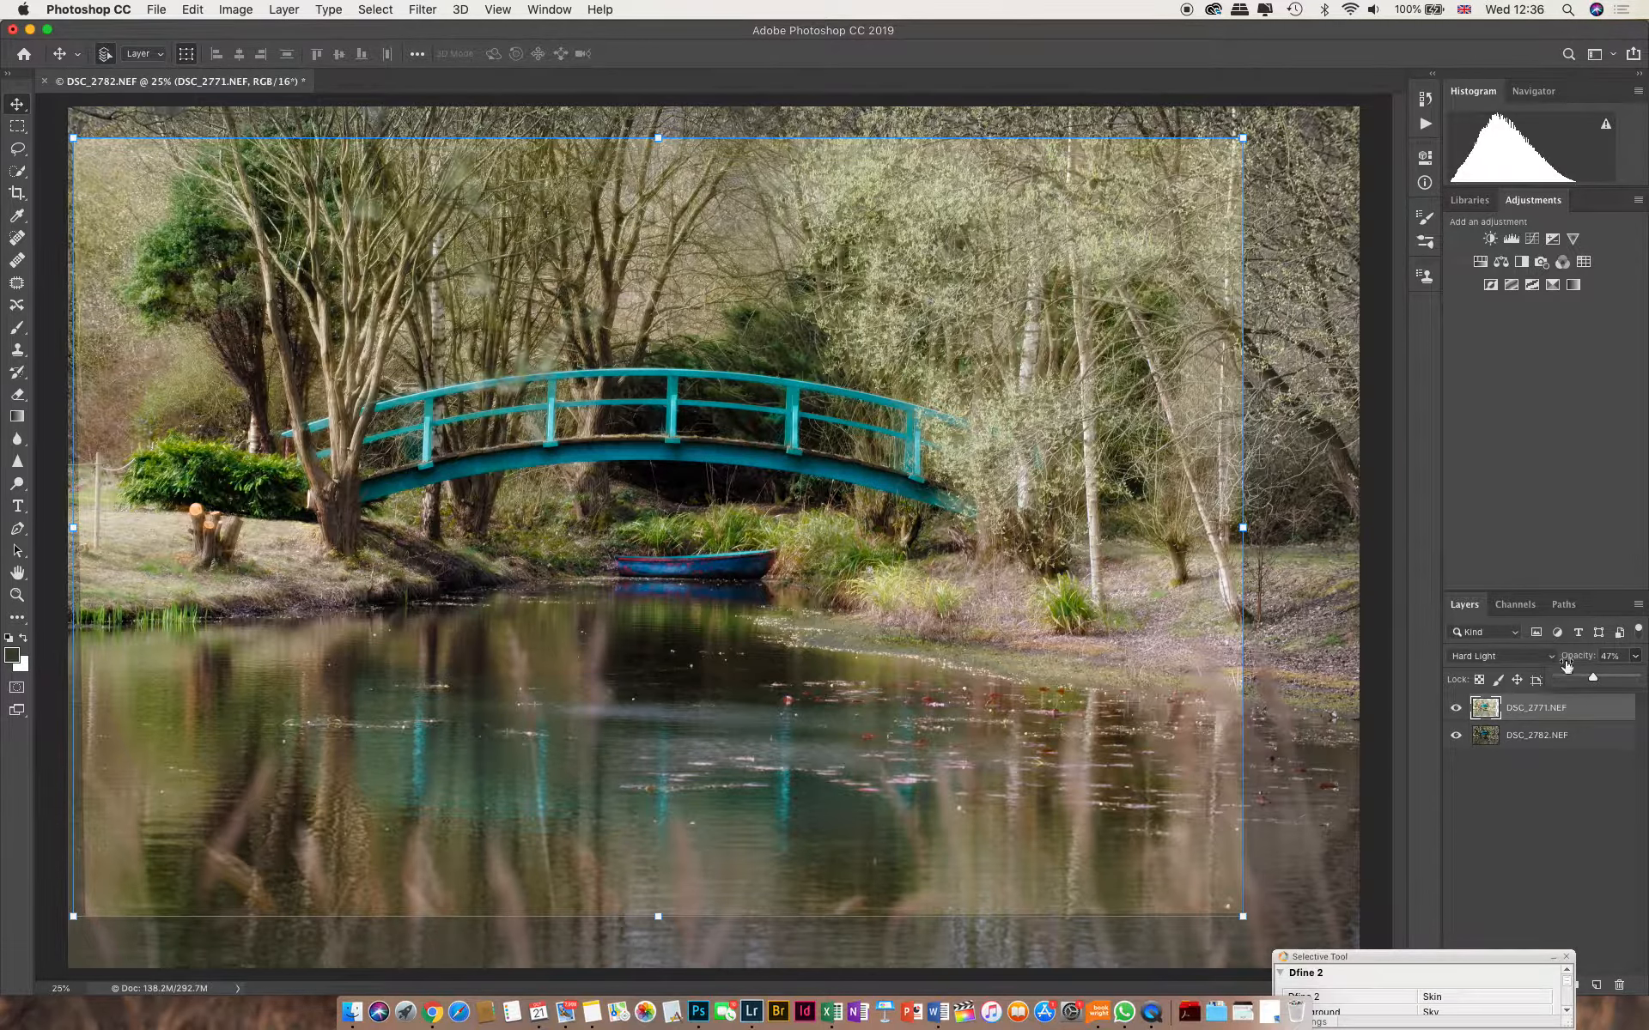
drag(1597, 680, 1641, 683)
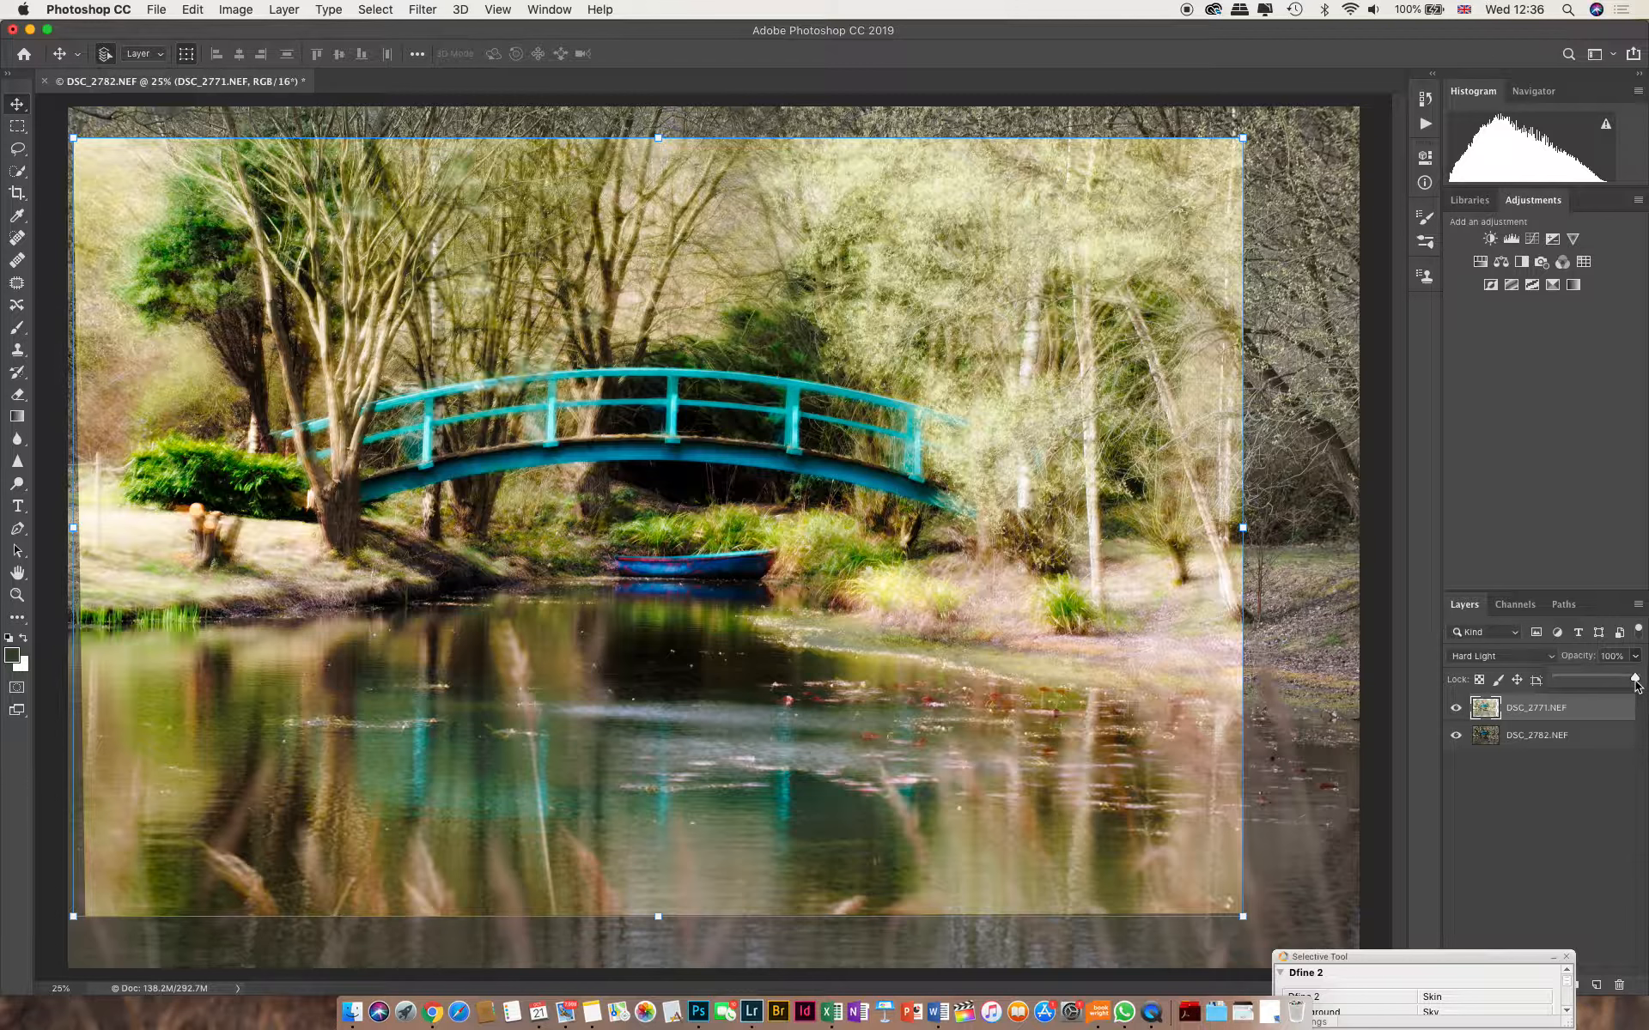
mouse_move(1636, 682)
mouse_down()
mouse_move(1596, 681)
mouse_move(1640, 681)
mouse_up()
Step: Flatten the layers into a single image and save it as DSC_2771-Edit.tif
click(283, 9)
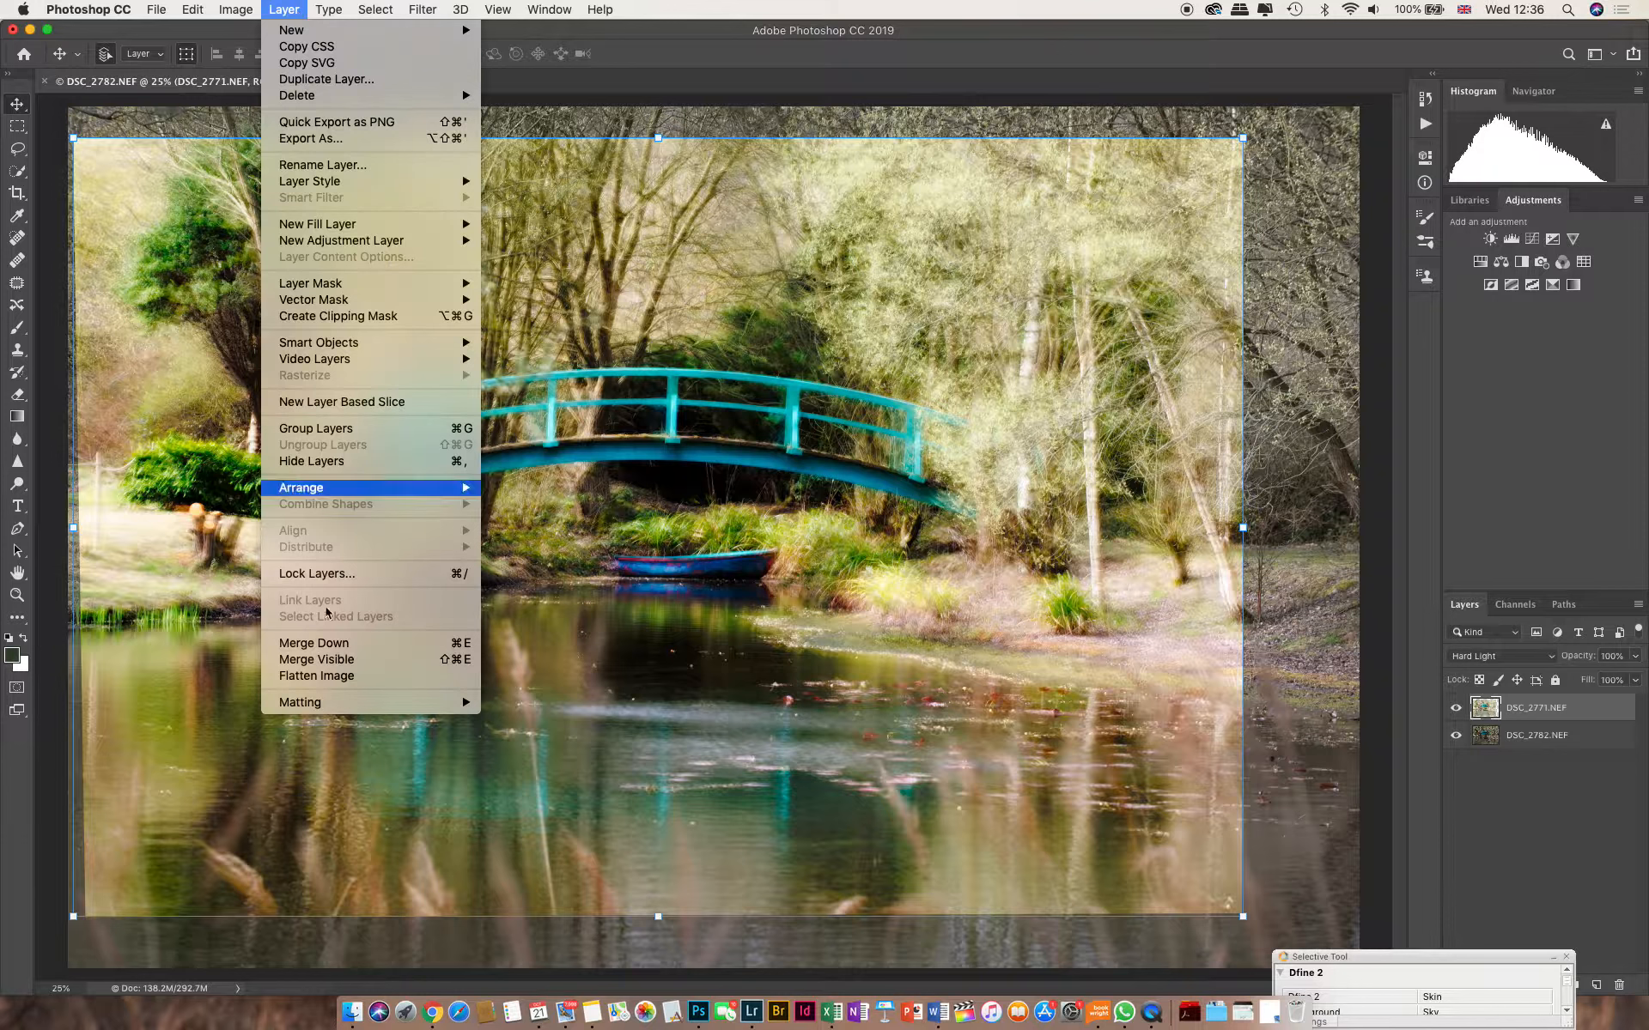
click(340, 685)
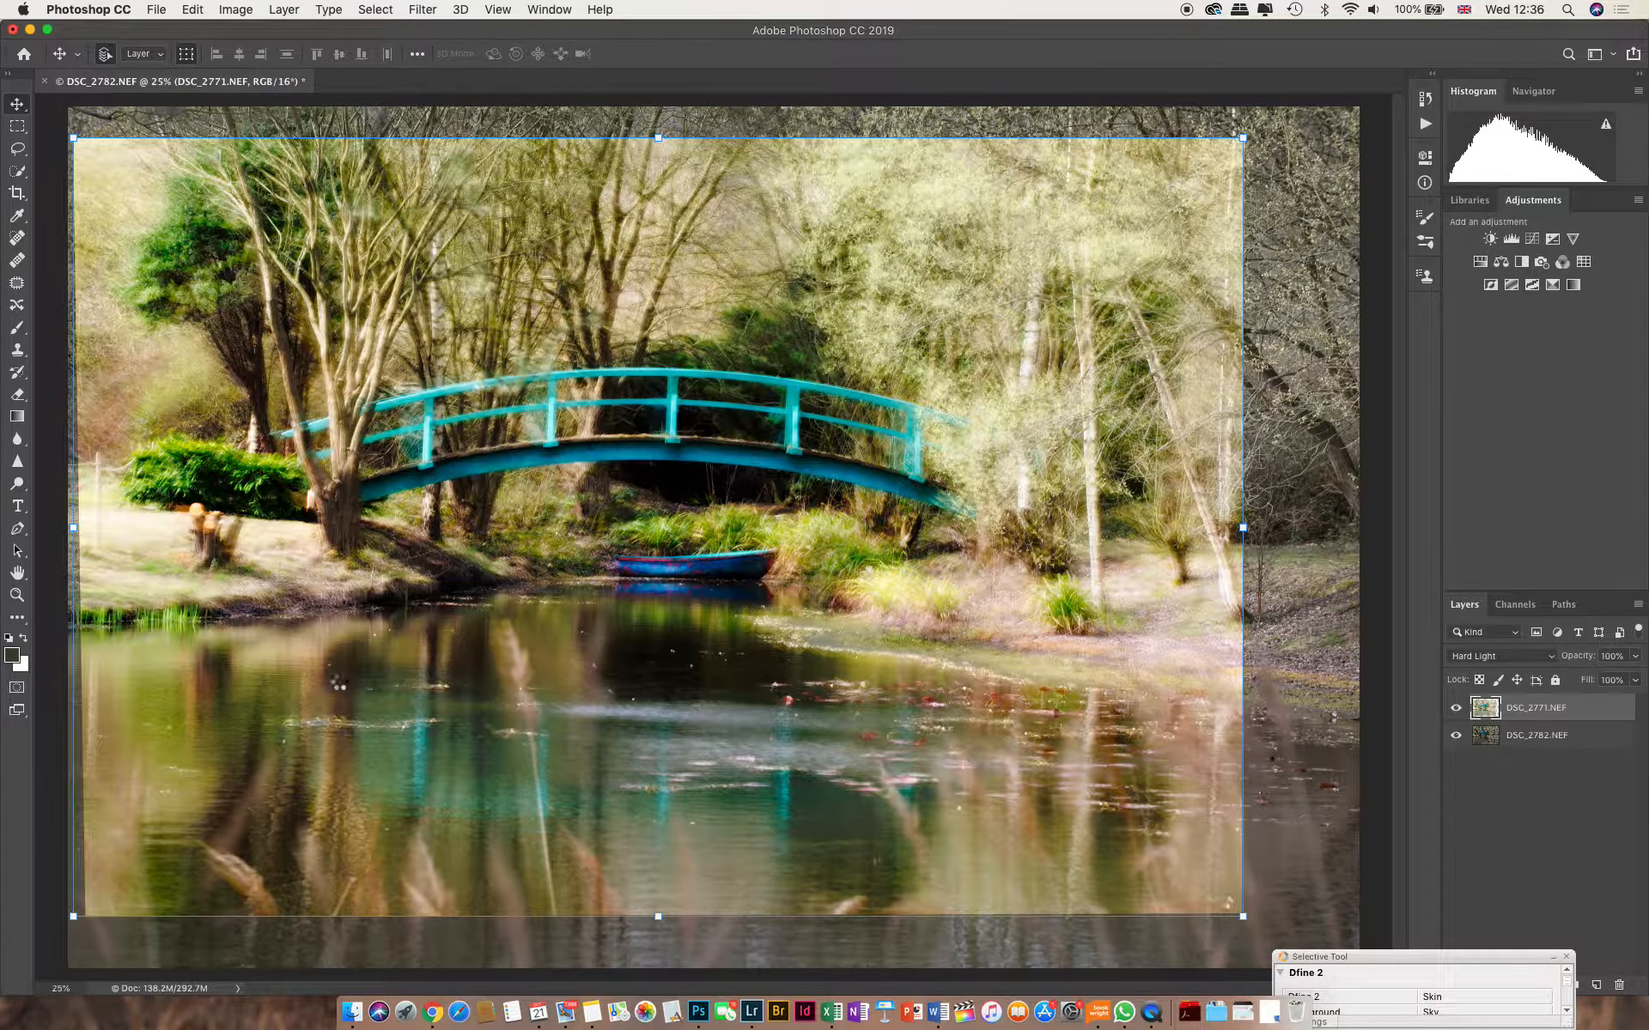
click(157, 9)
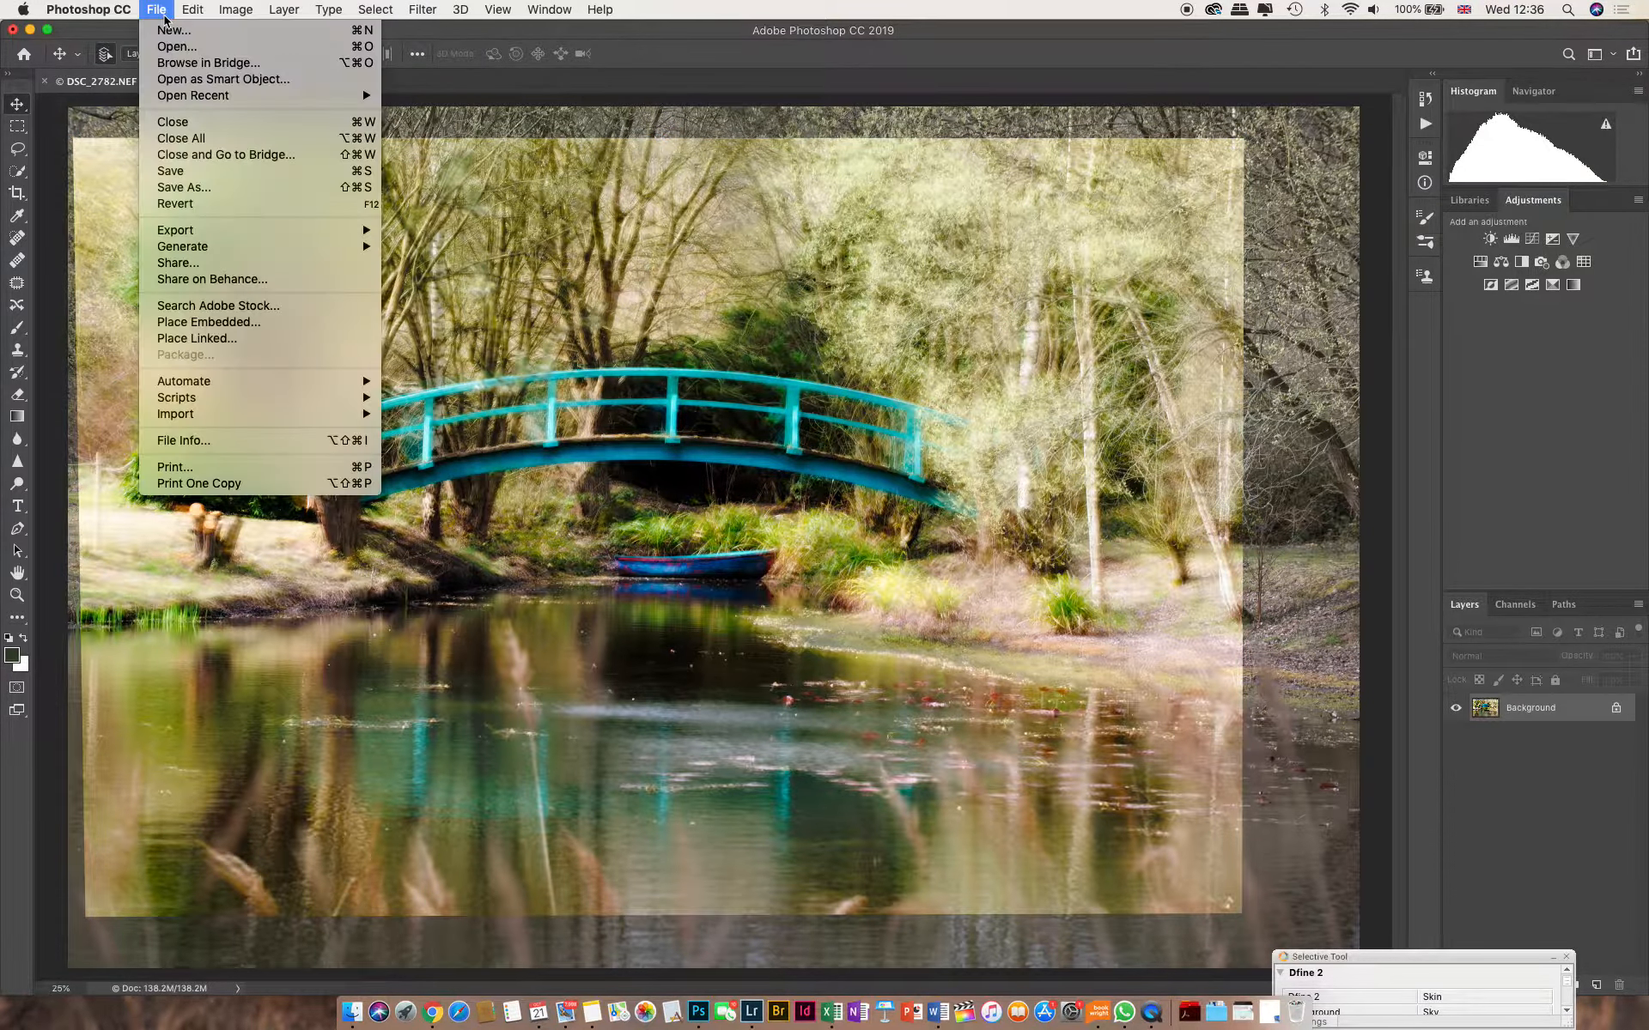
click(189, 188)
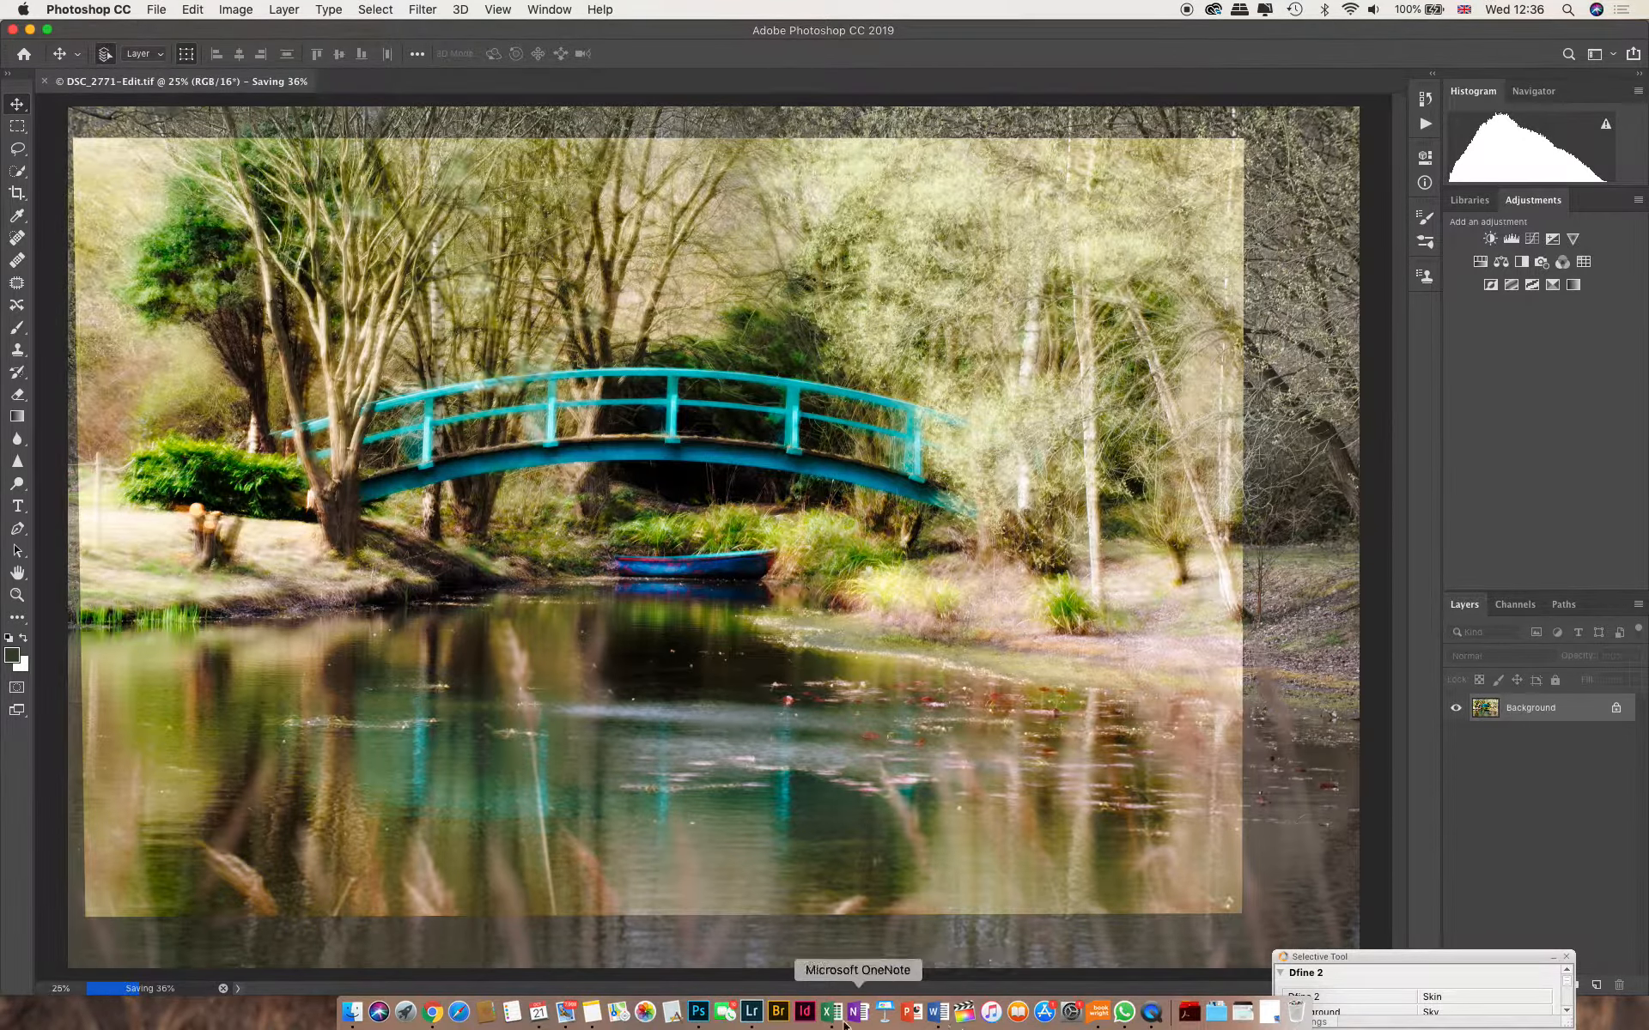
Step: Switch to Lightroom Classic, open the merged DSC_2771-Edit.tif for developing, and start a crop with the 2 x 3 / 4 x 6 aspect ratio
click(753, 1014)
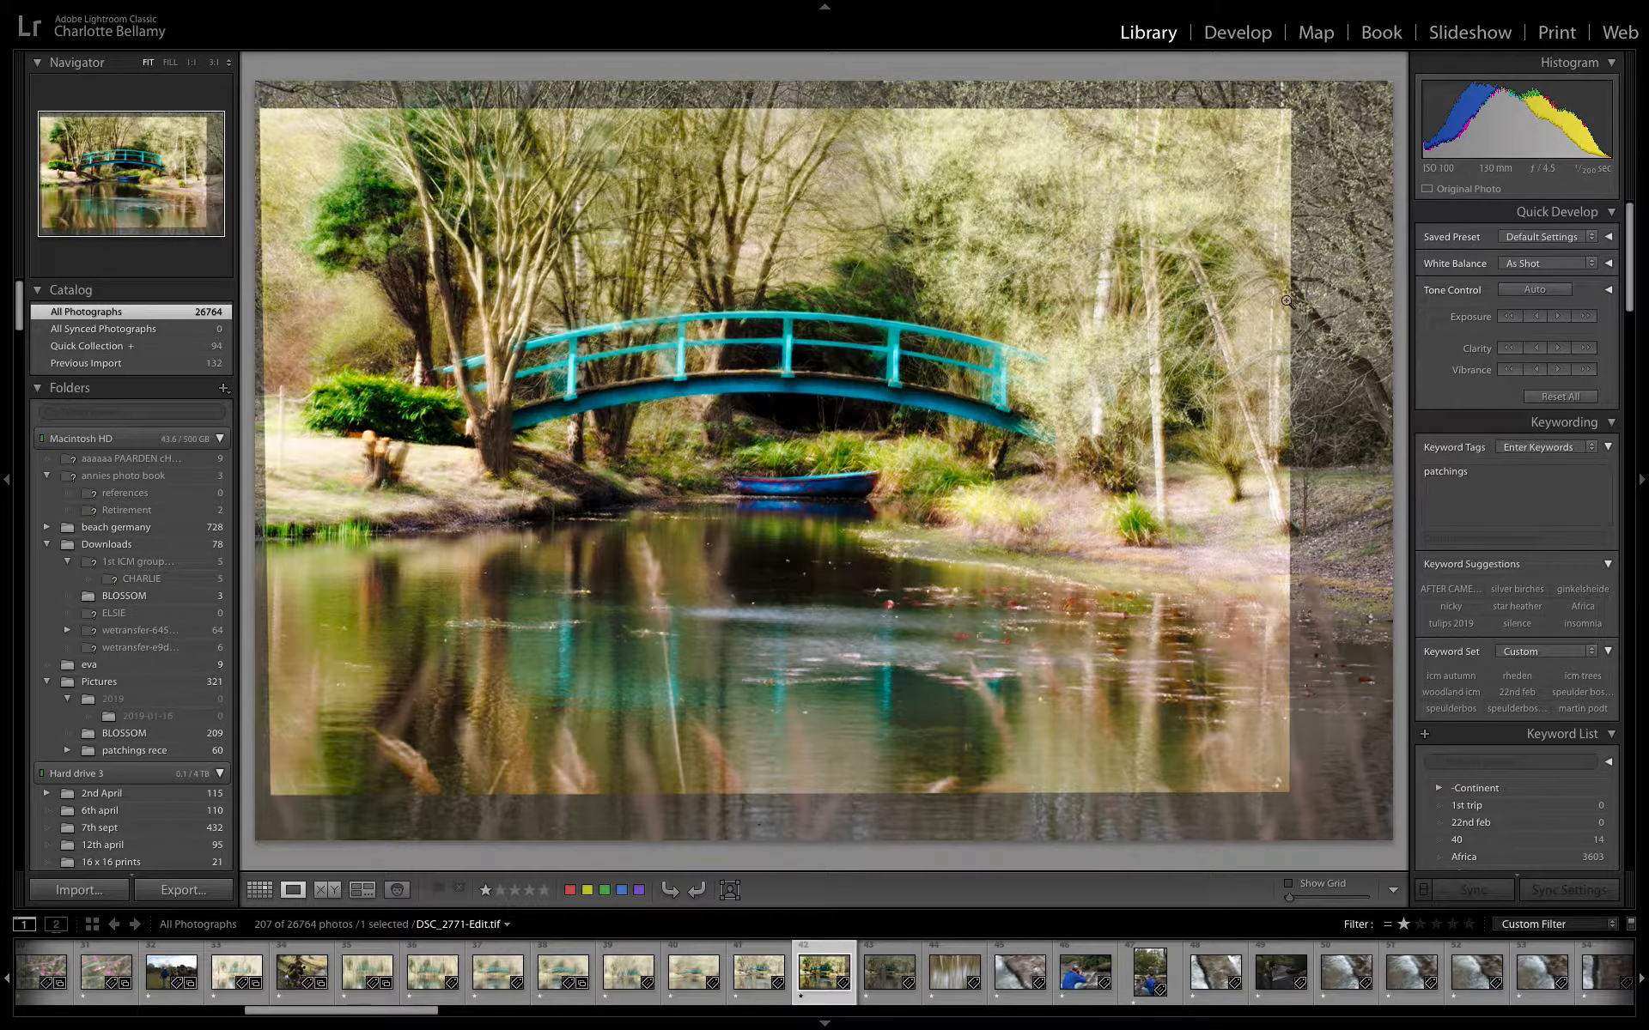
click(1224, 34)
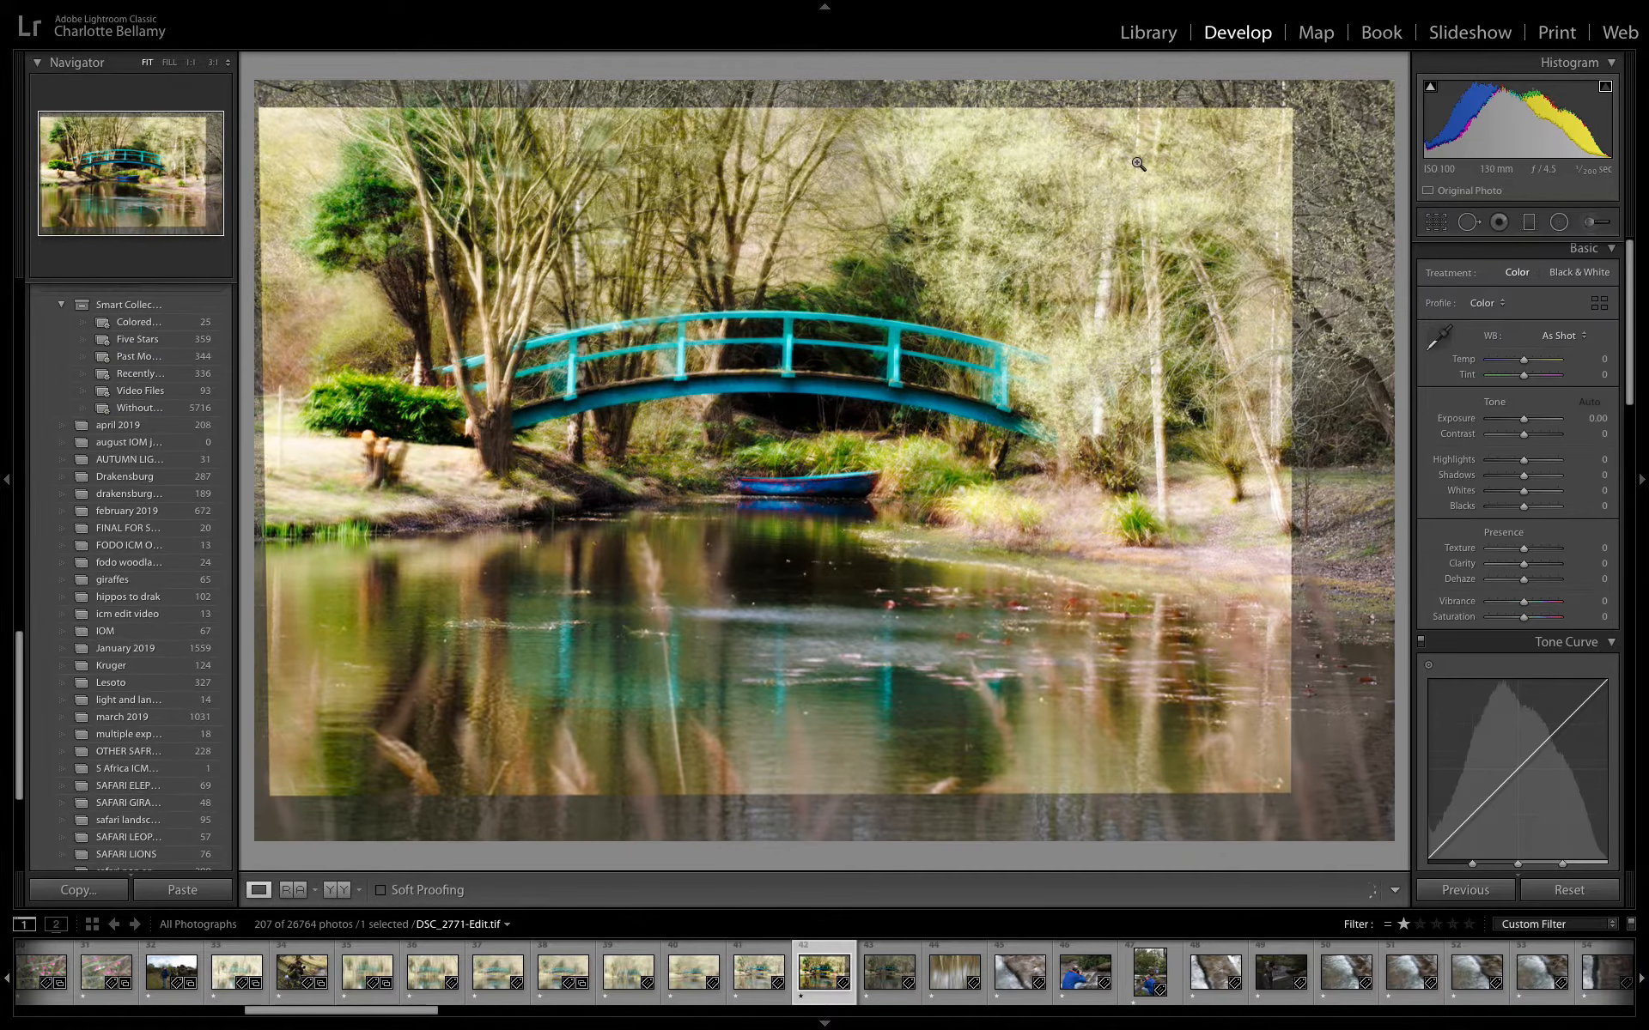
click(1438, 222)
click(1578, 279)
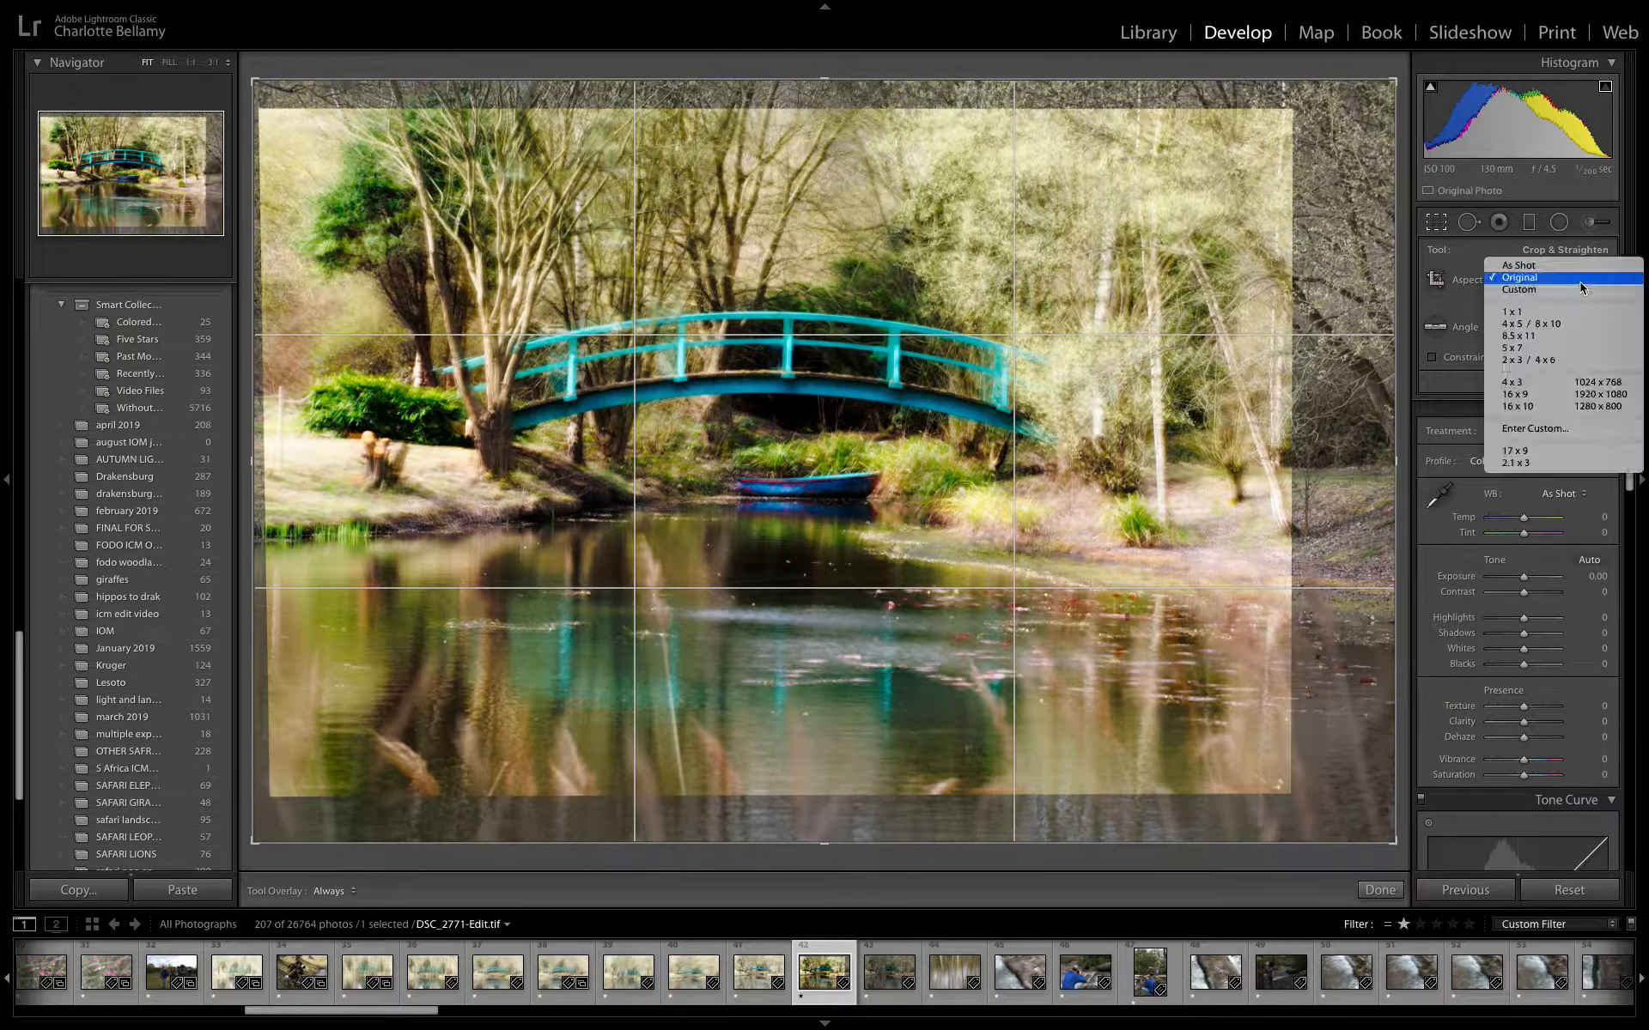
click(1574, 359)
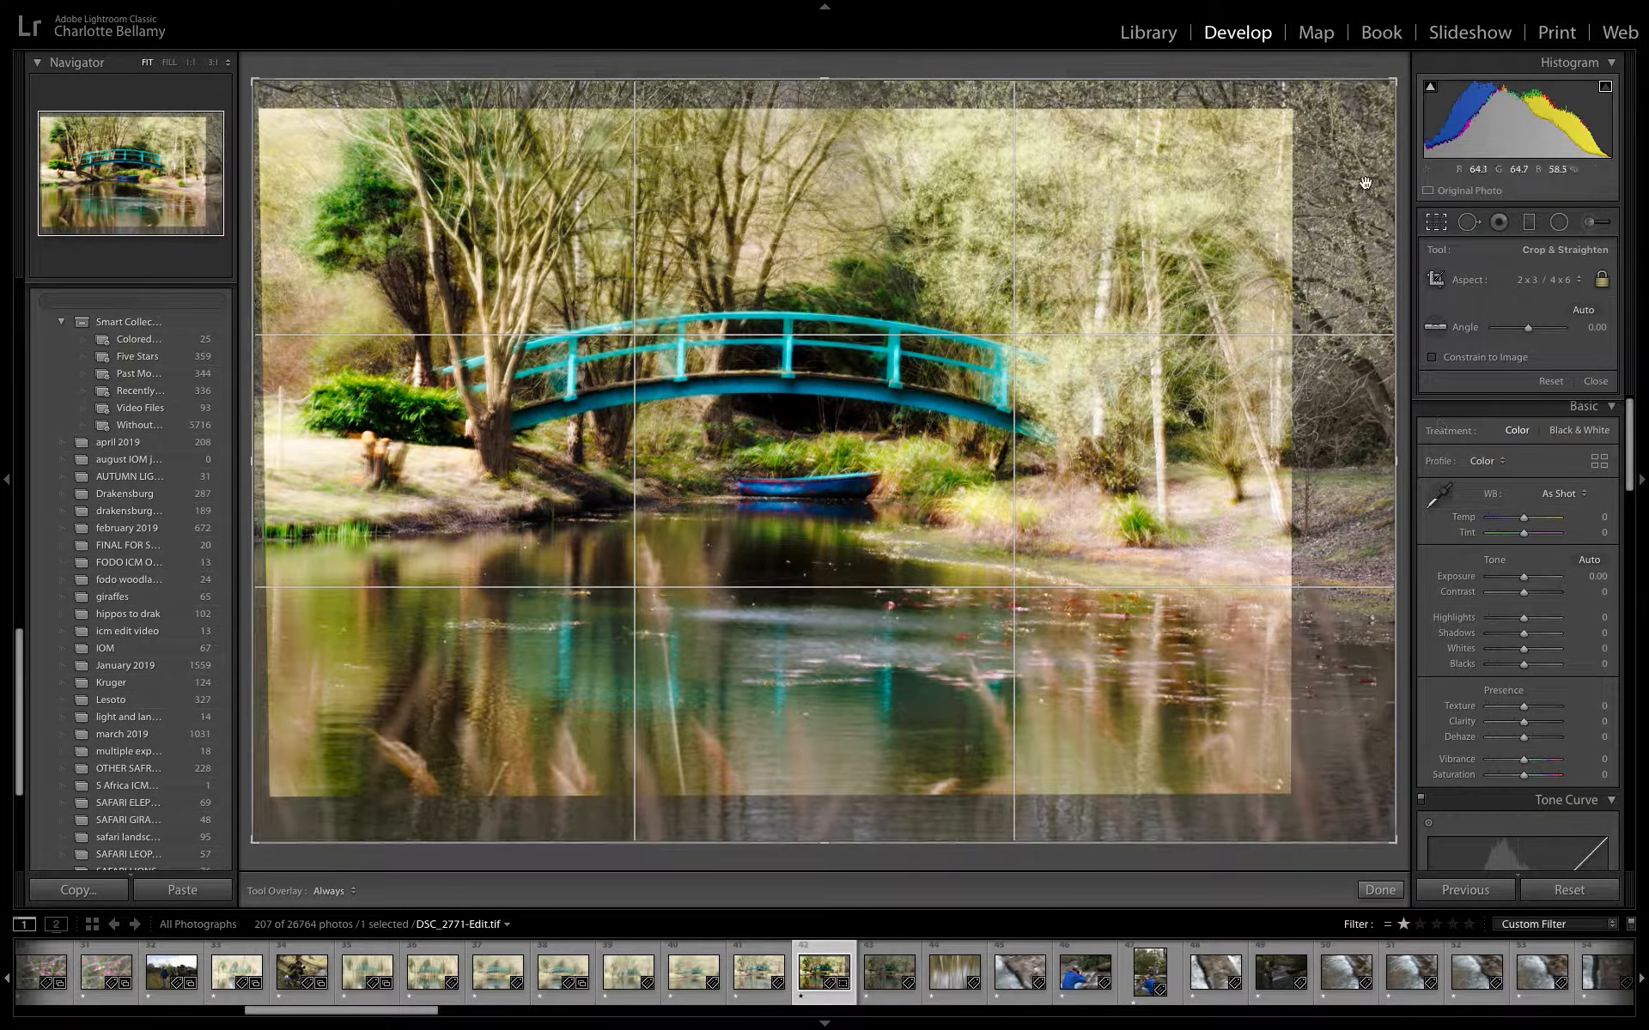
Step: Crop the merged photo to the area where both exposures overlap, excluding the darker borders, and apply the crop
drag(1395, 82, 1375, 86)
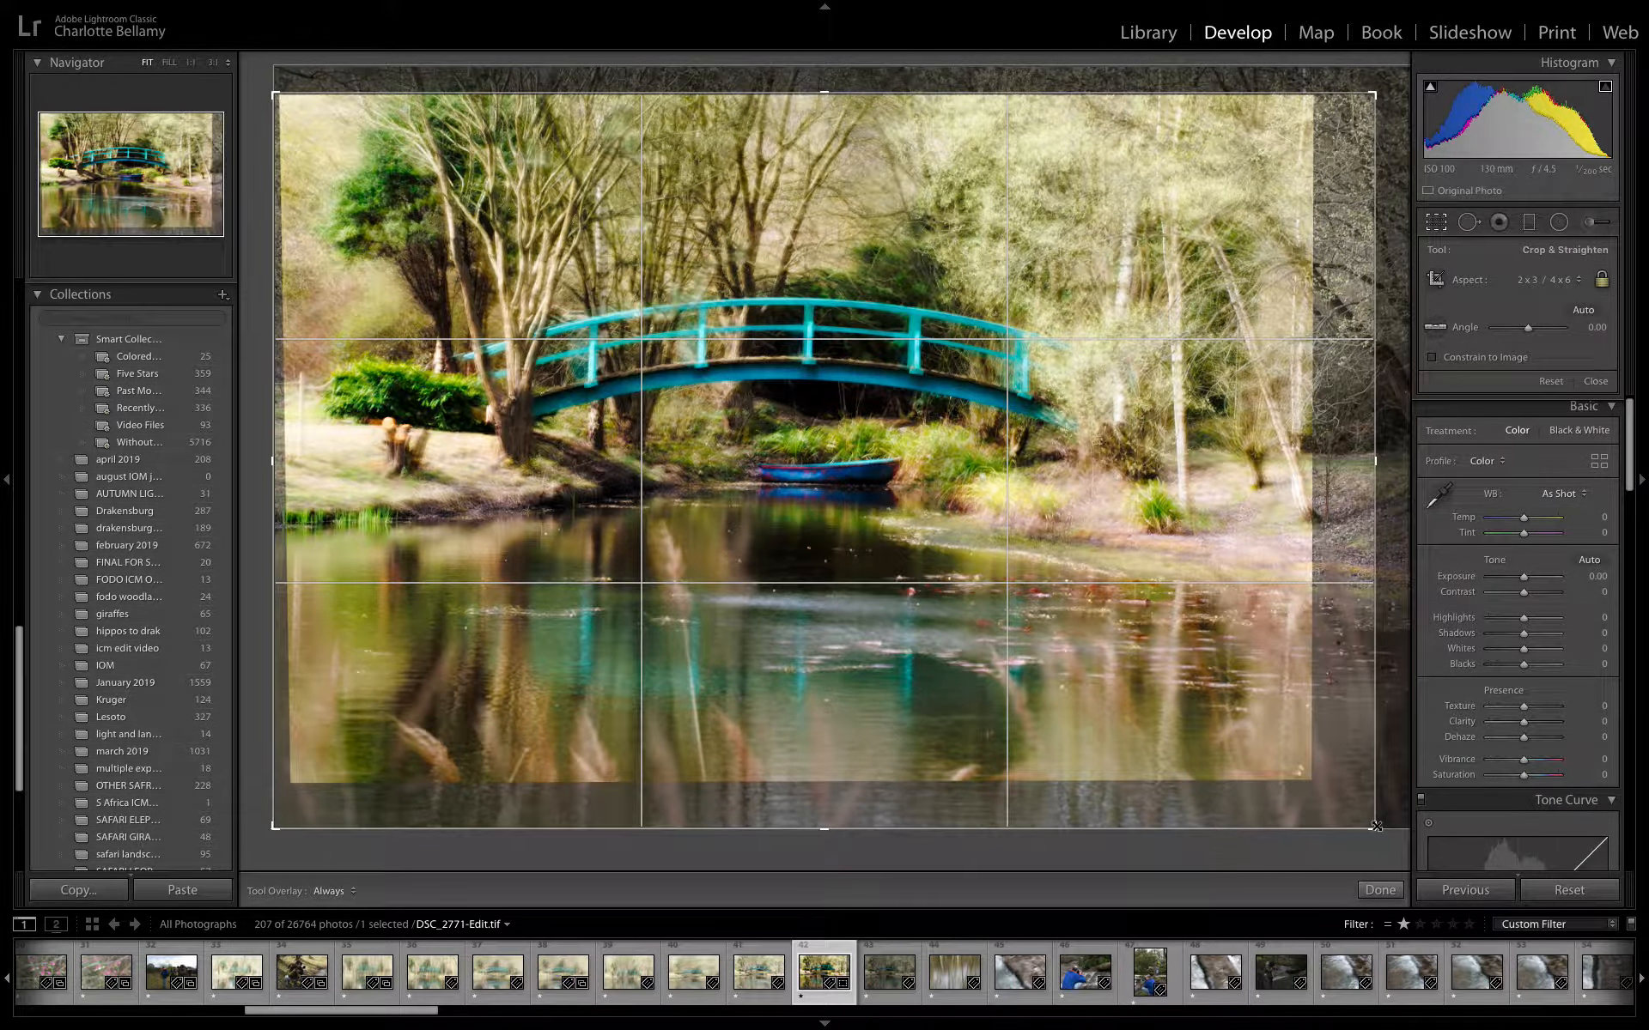
drag(1377, 827, 1354, 805)
drag(298, 814, 313, 803)
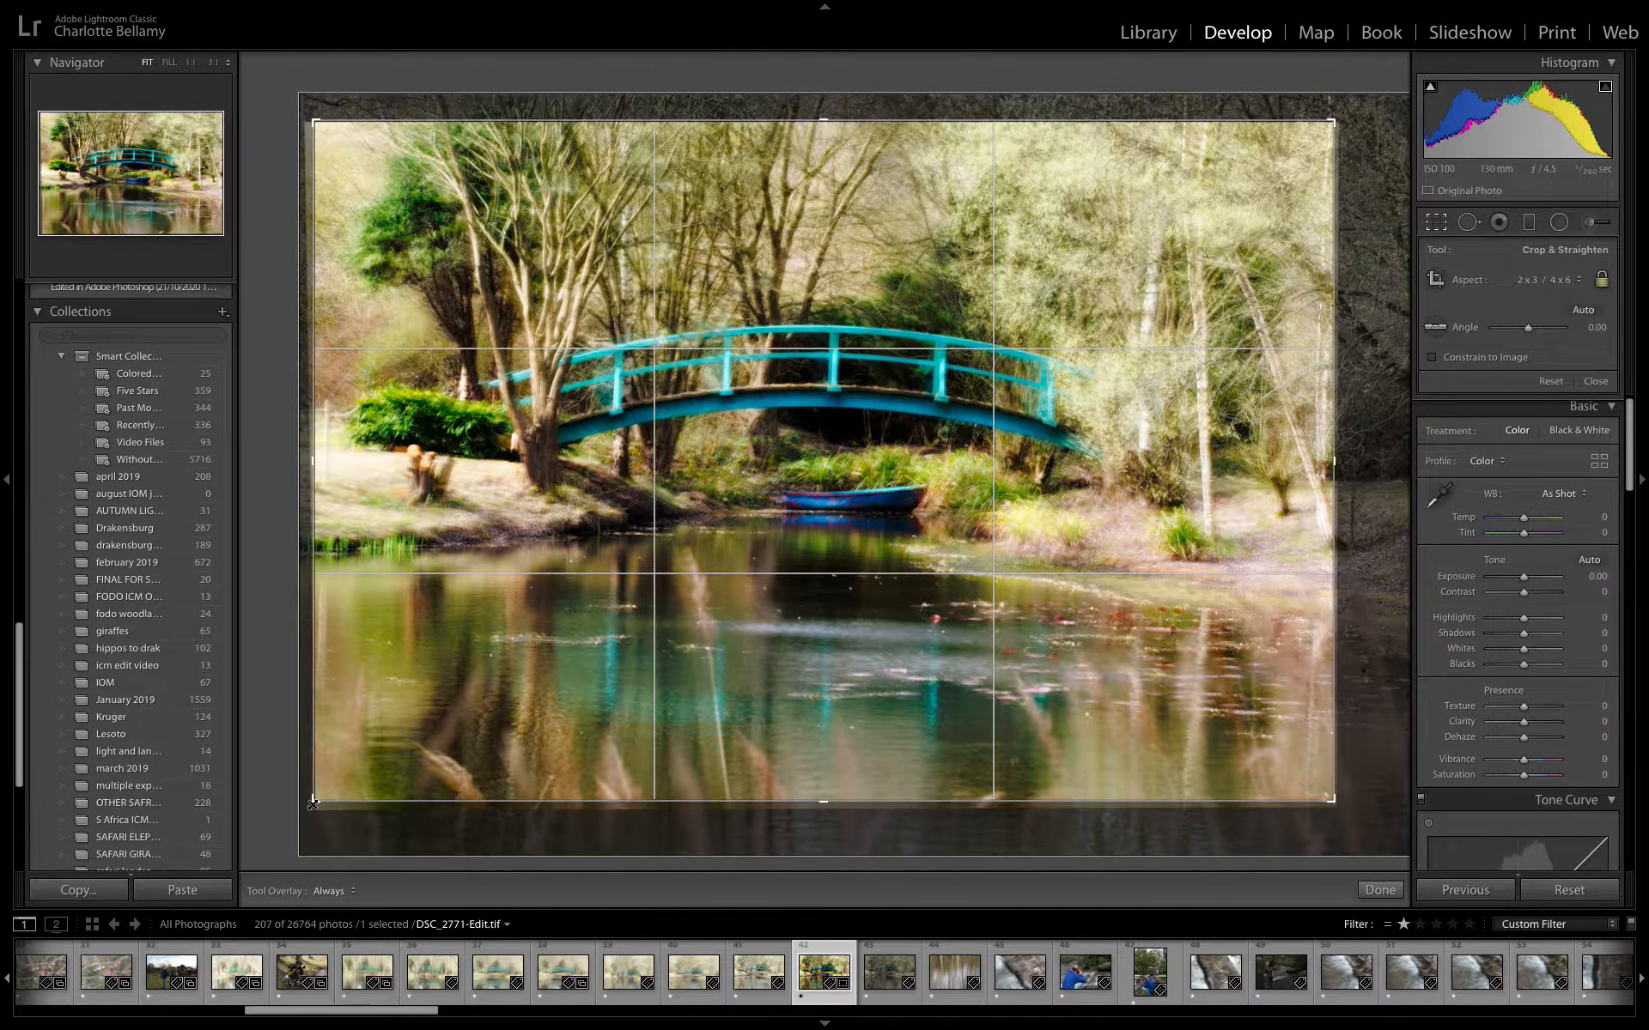
drag(313, 804, 322, 800)
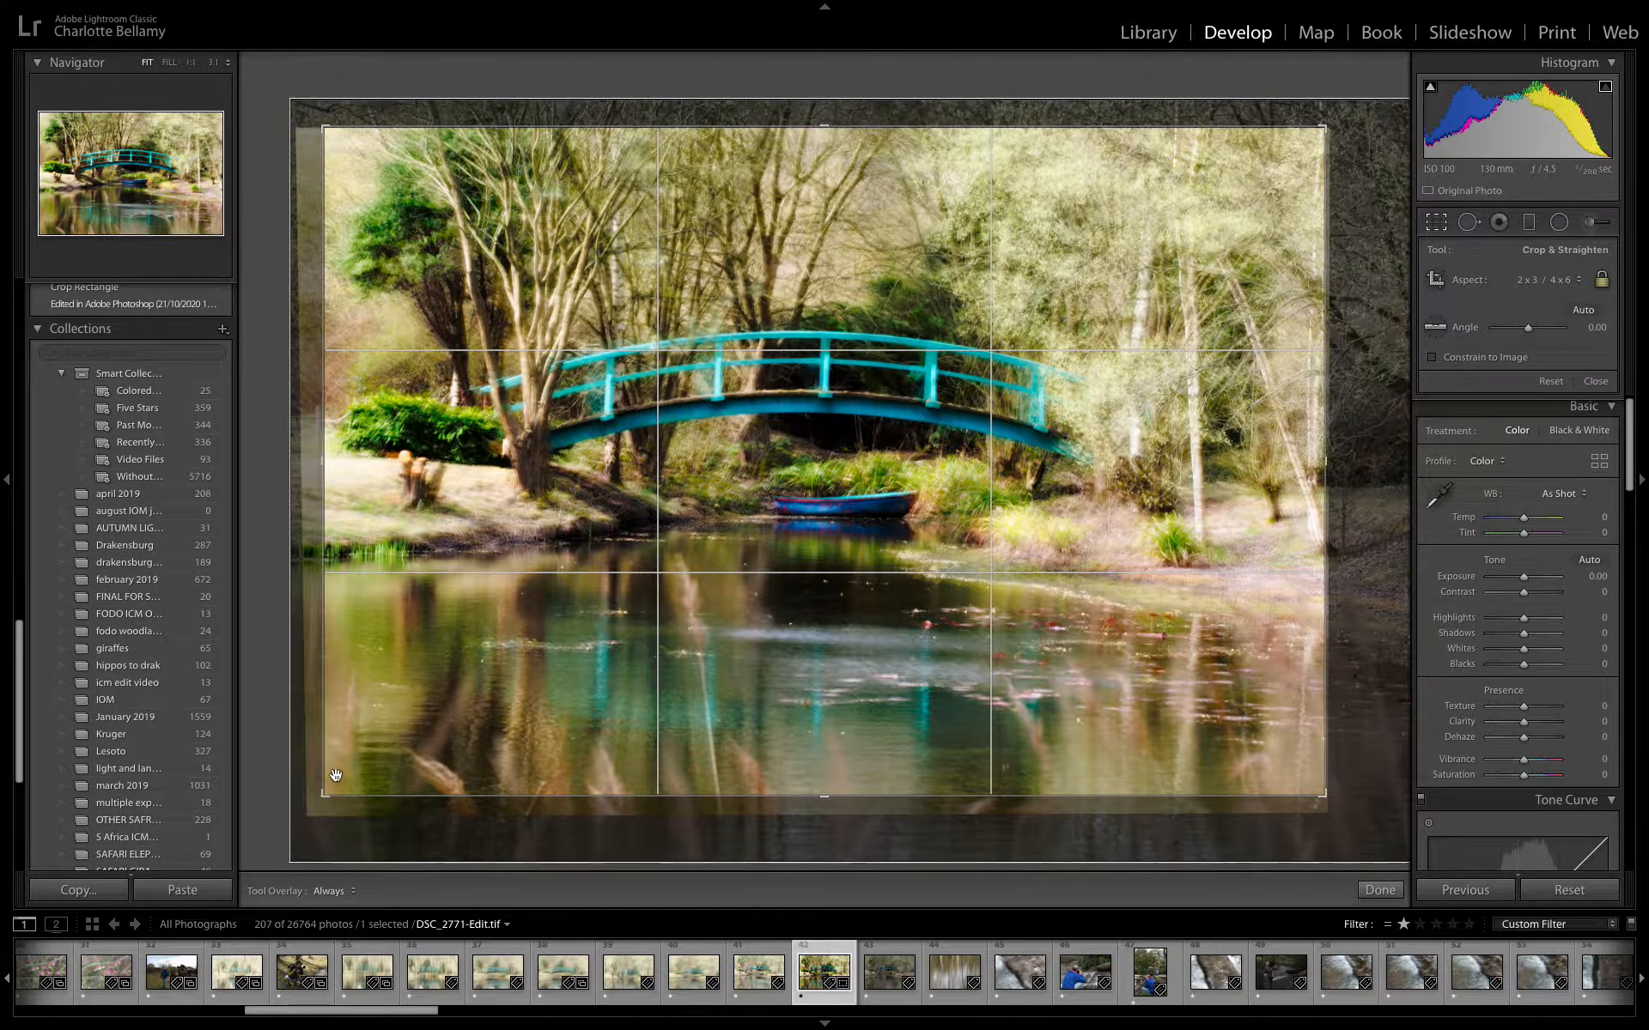
drag(371, 714, 366, 713)
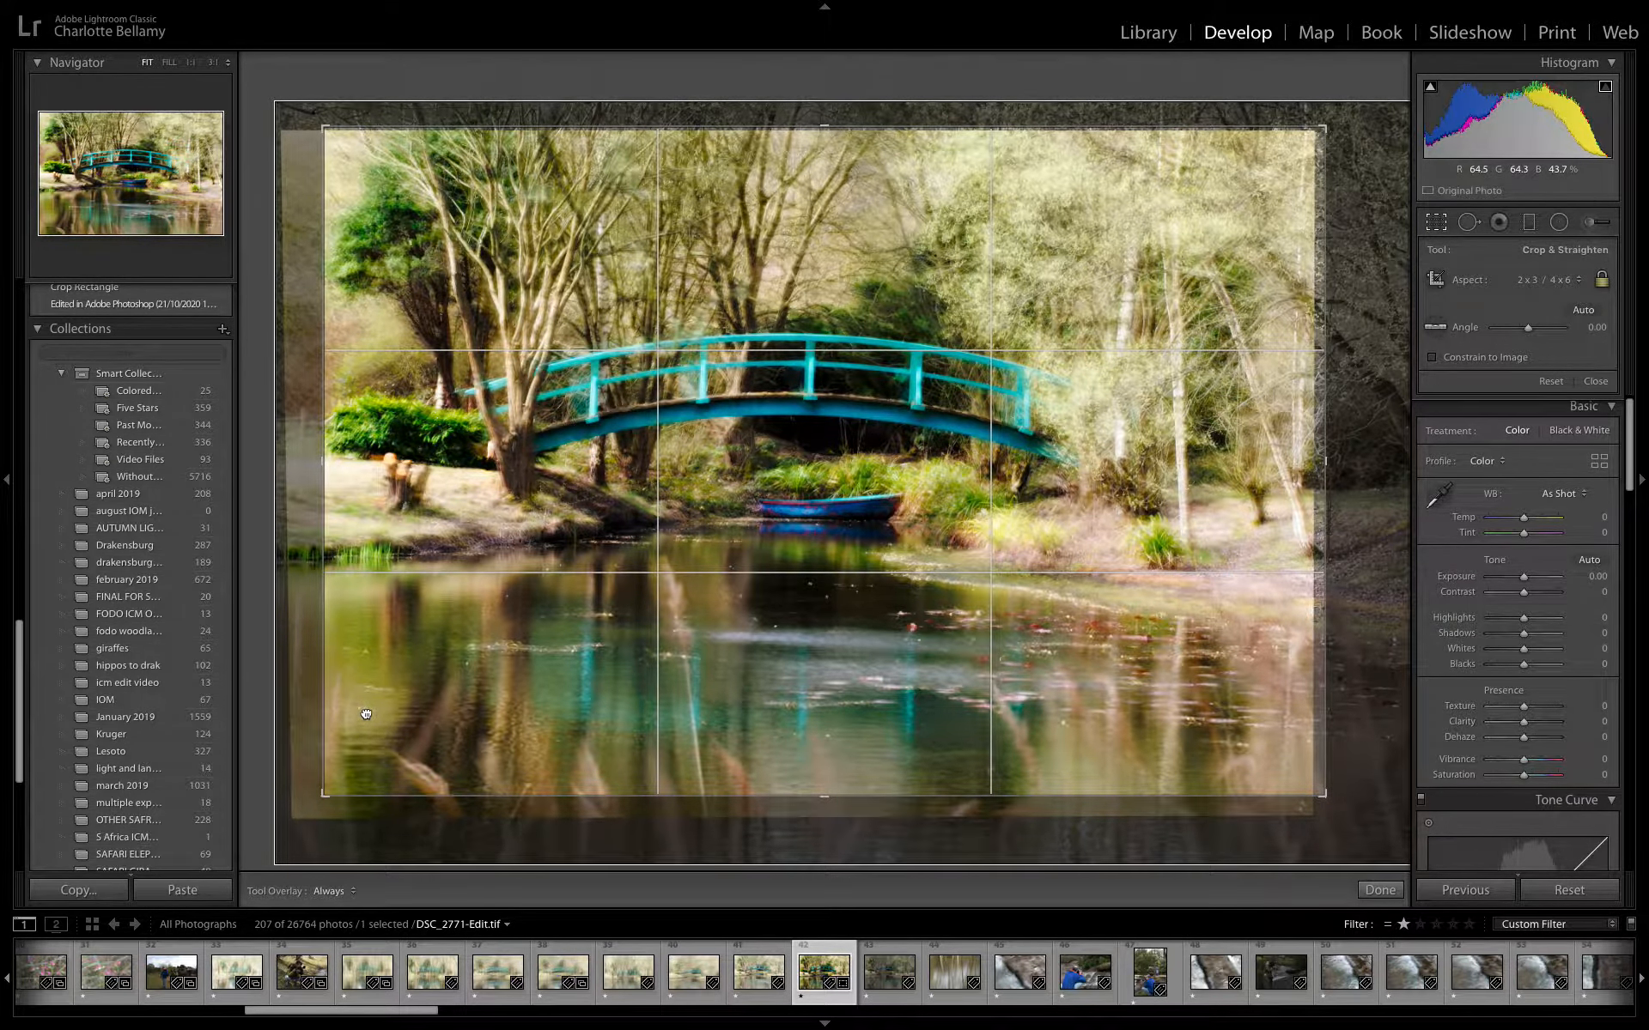
drag(366, 713, 367, 710)
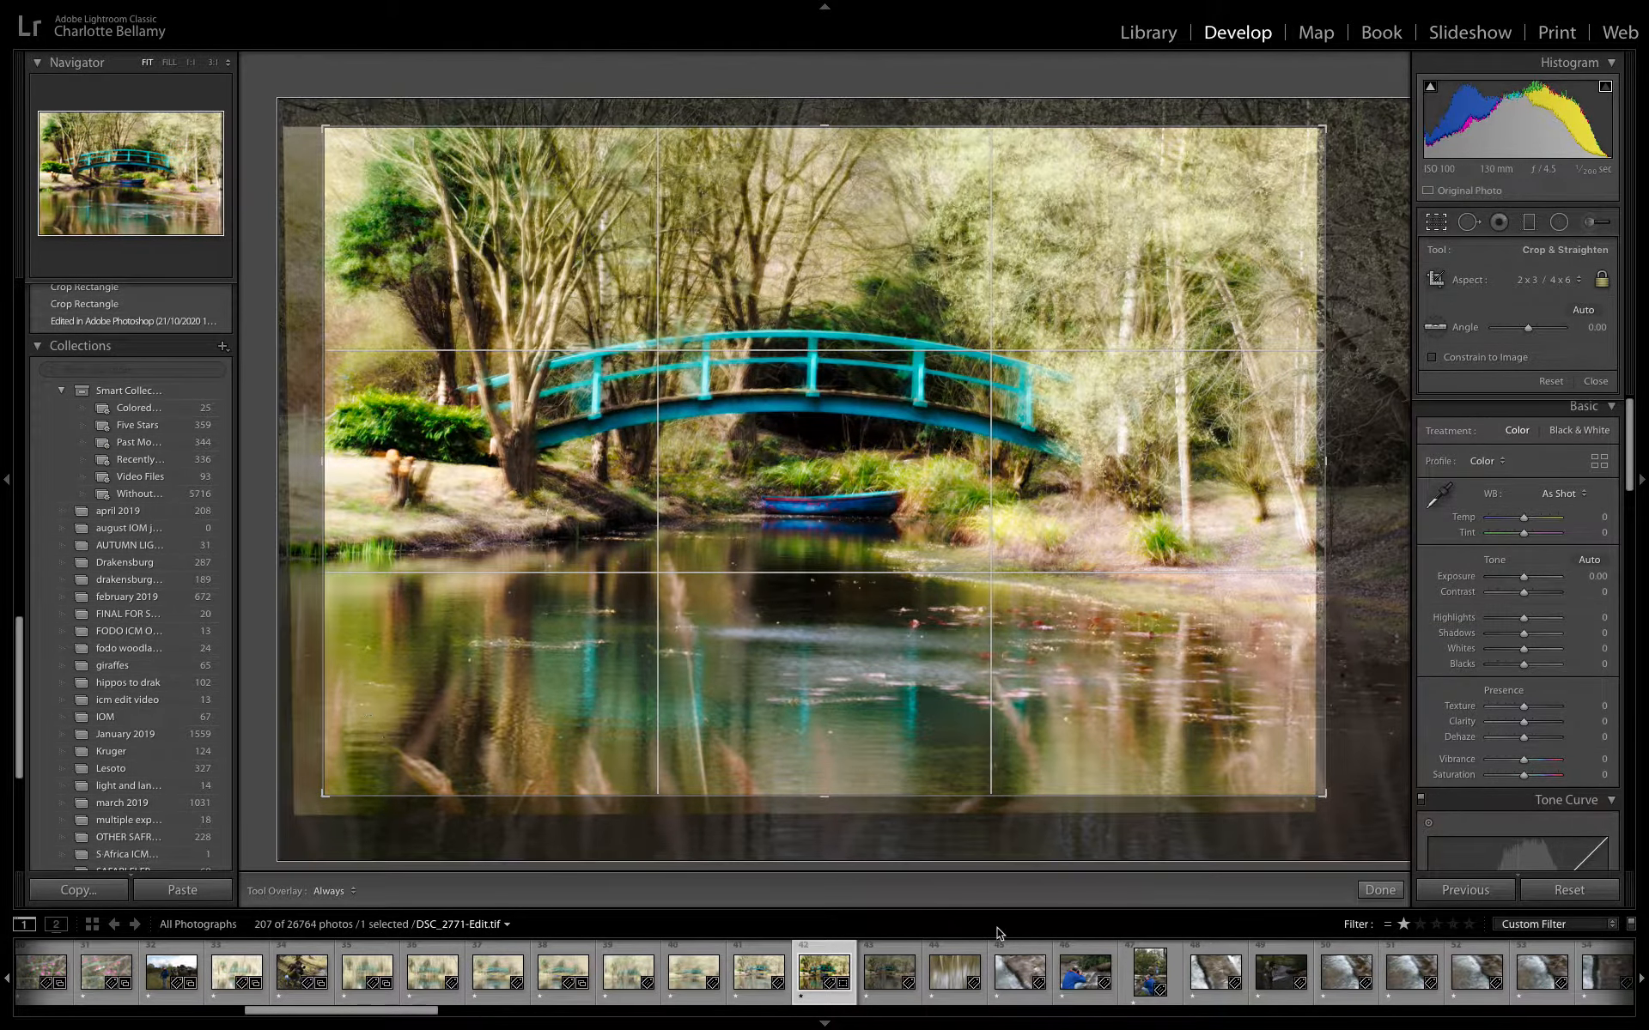
drag(1319, 790, 1319, 790)
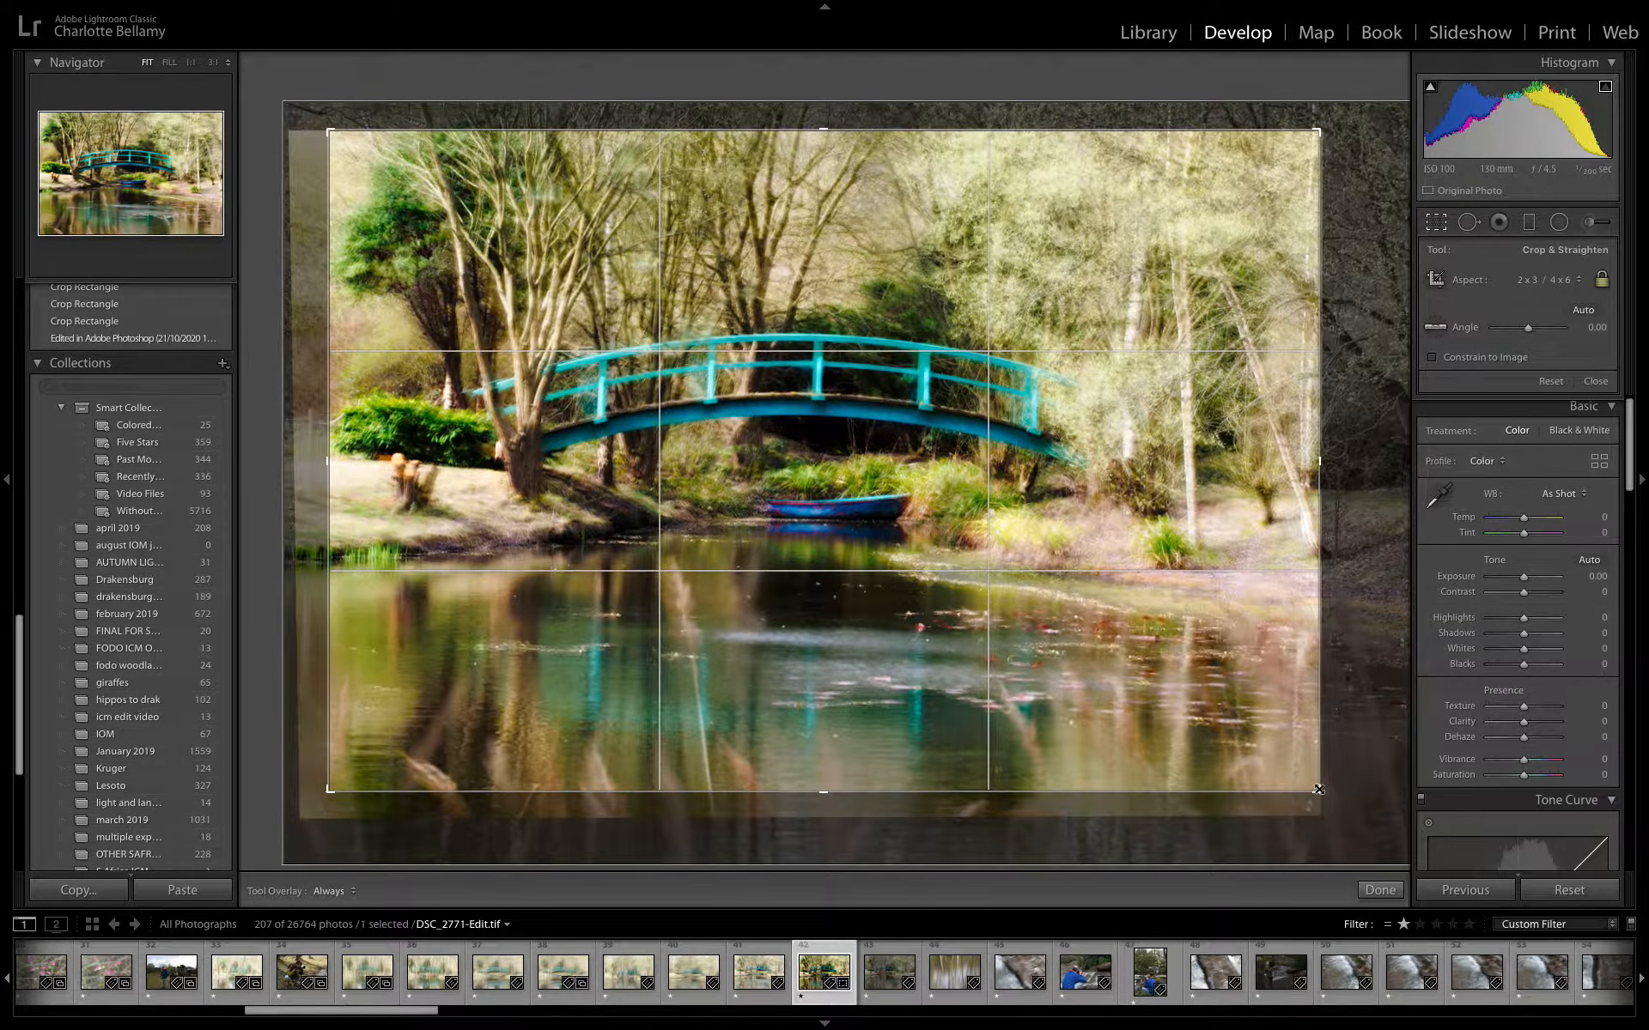
key(Return)
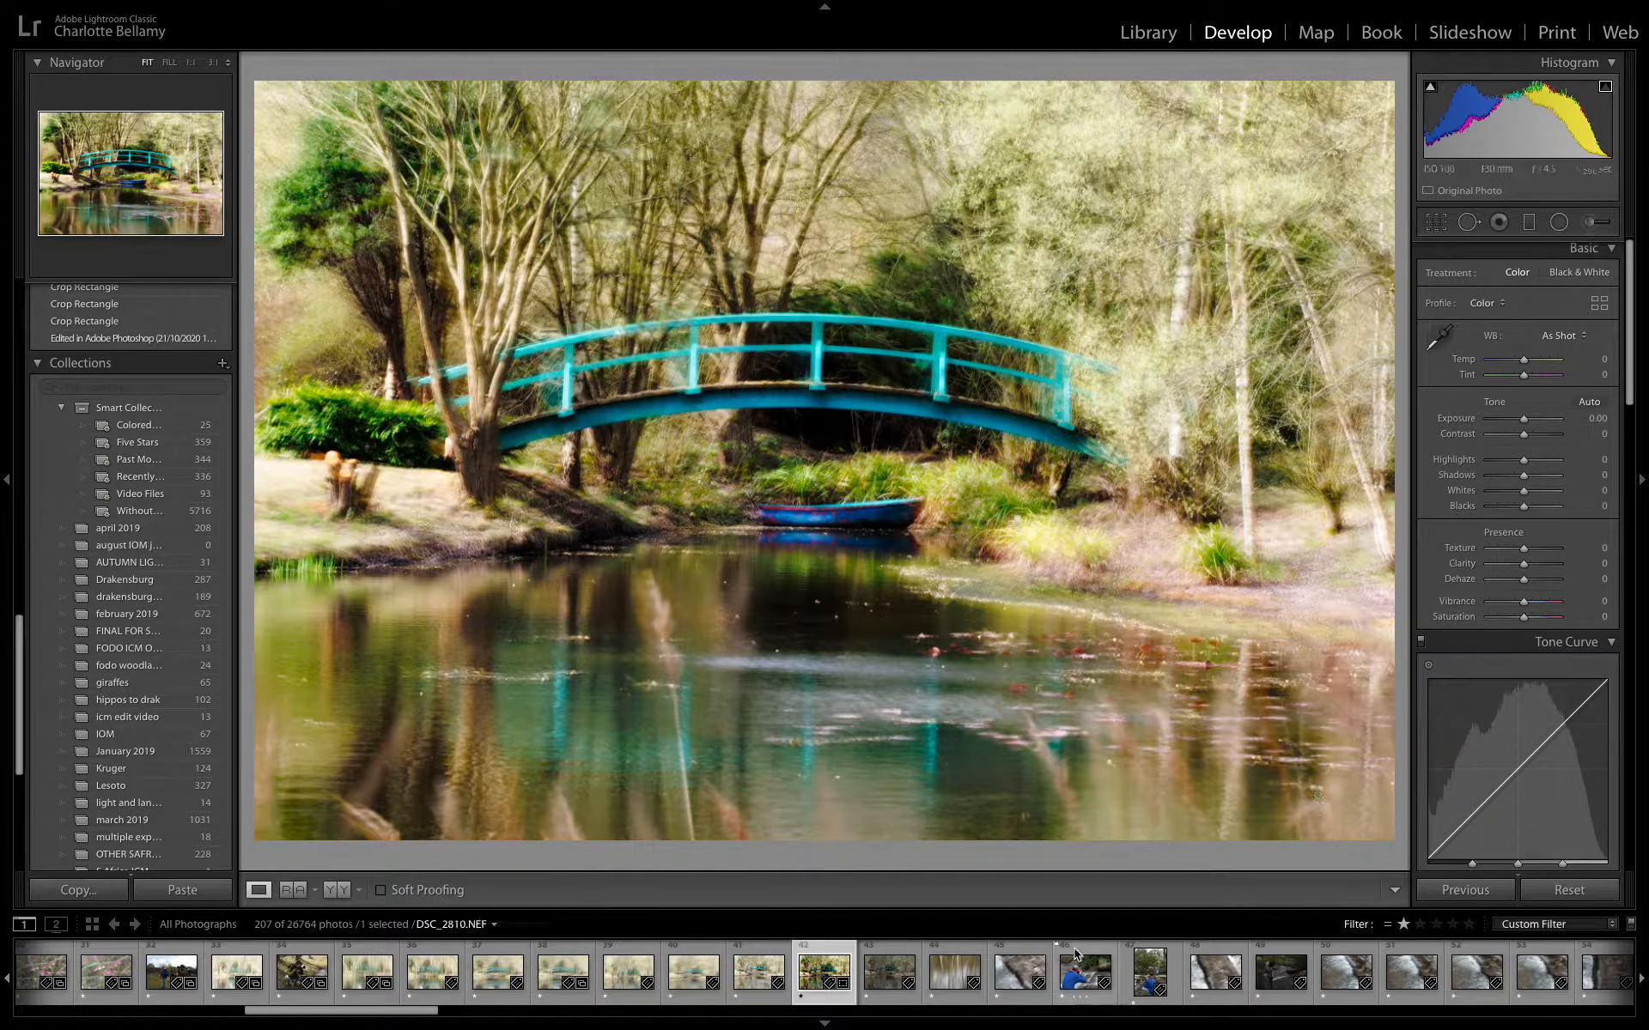
Step: Compare the merged image with the sharp DSC_2771.NEF and the blurred source photo, and return to DSC_2771-Edit.tif
click(896, 1001)
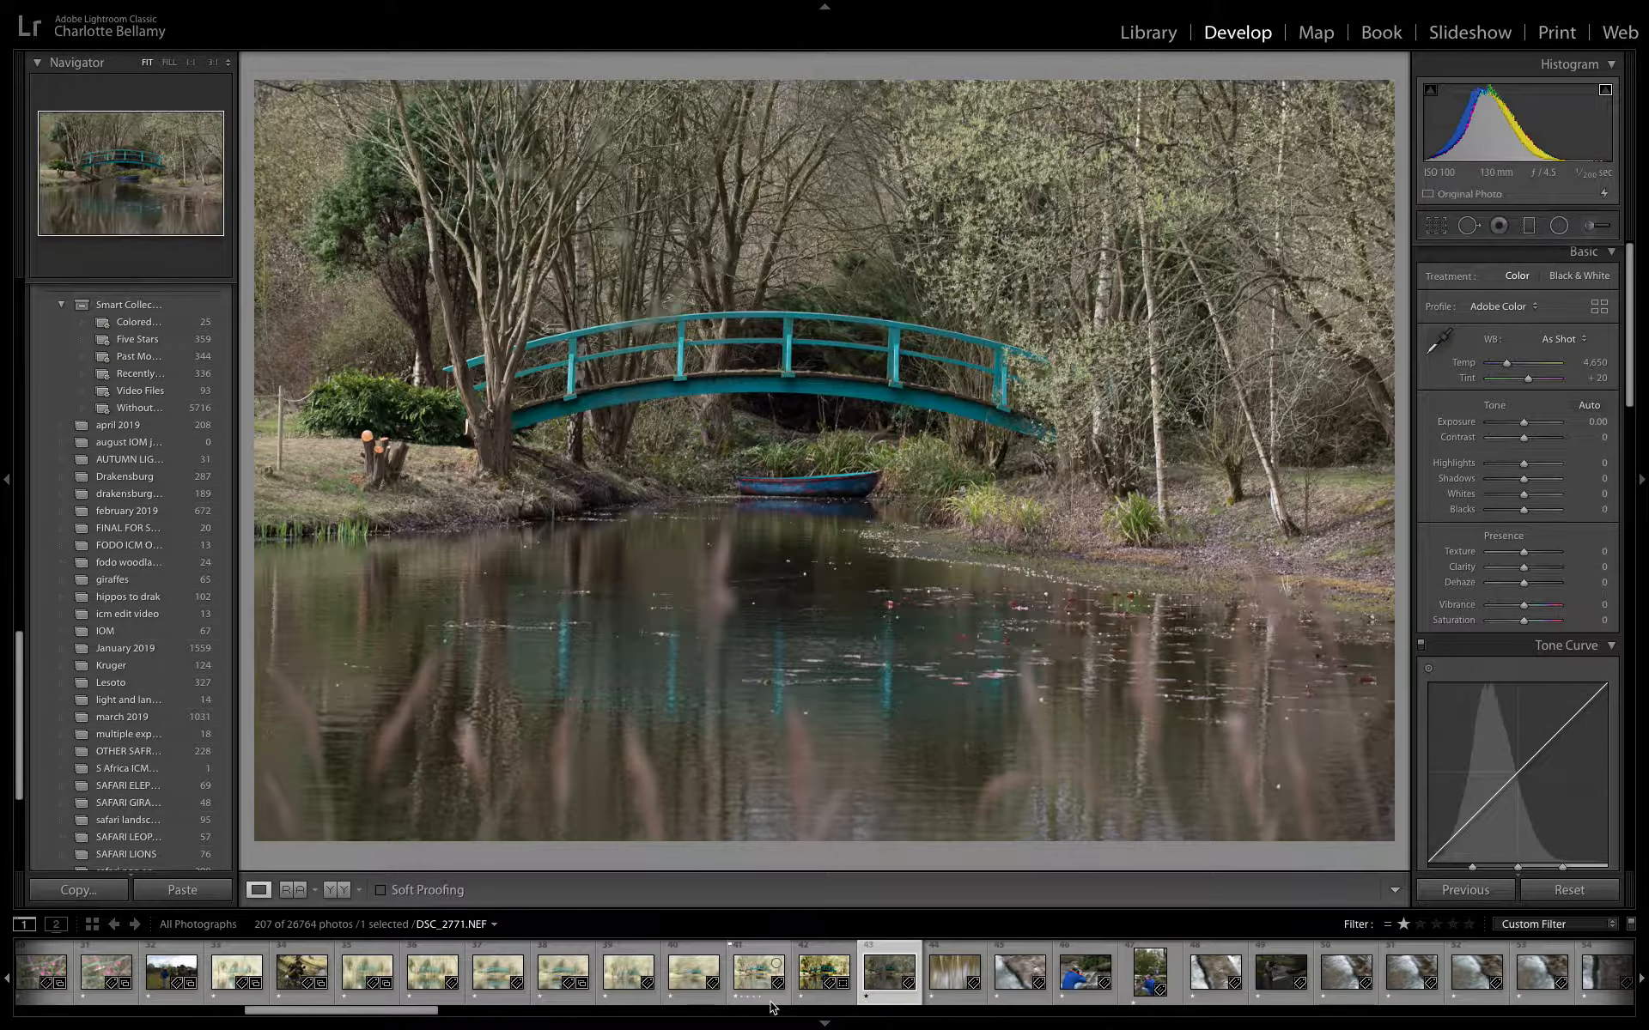
click(772, 1005)
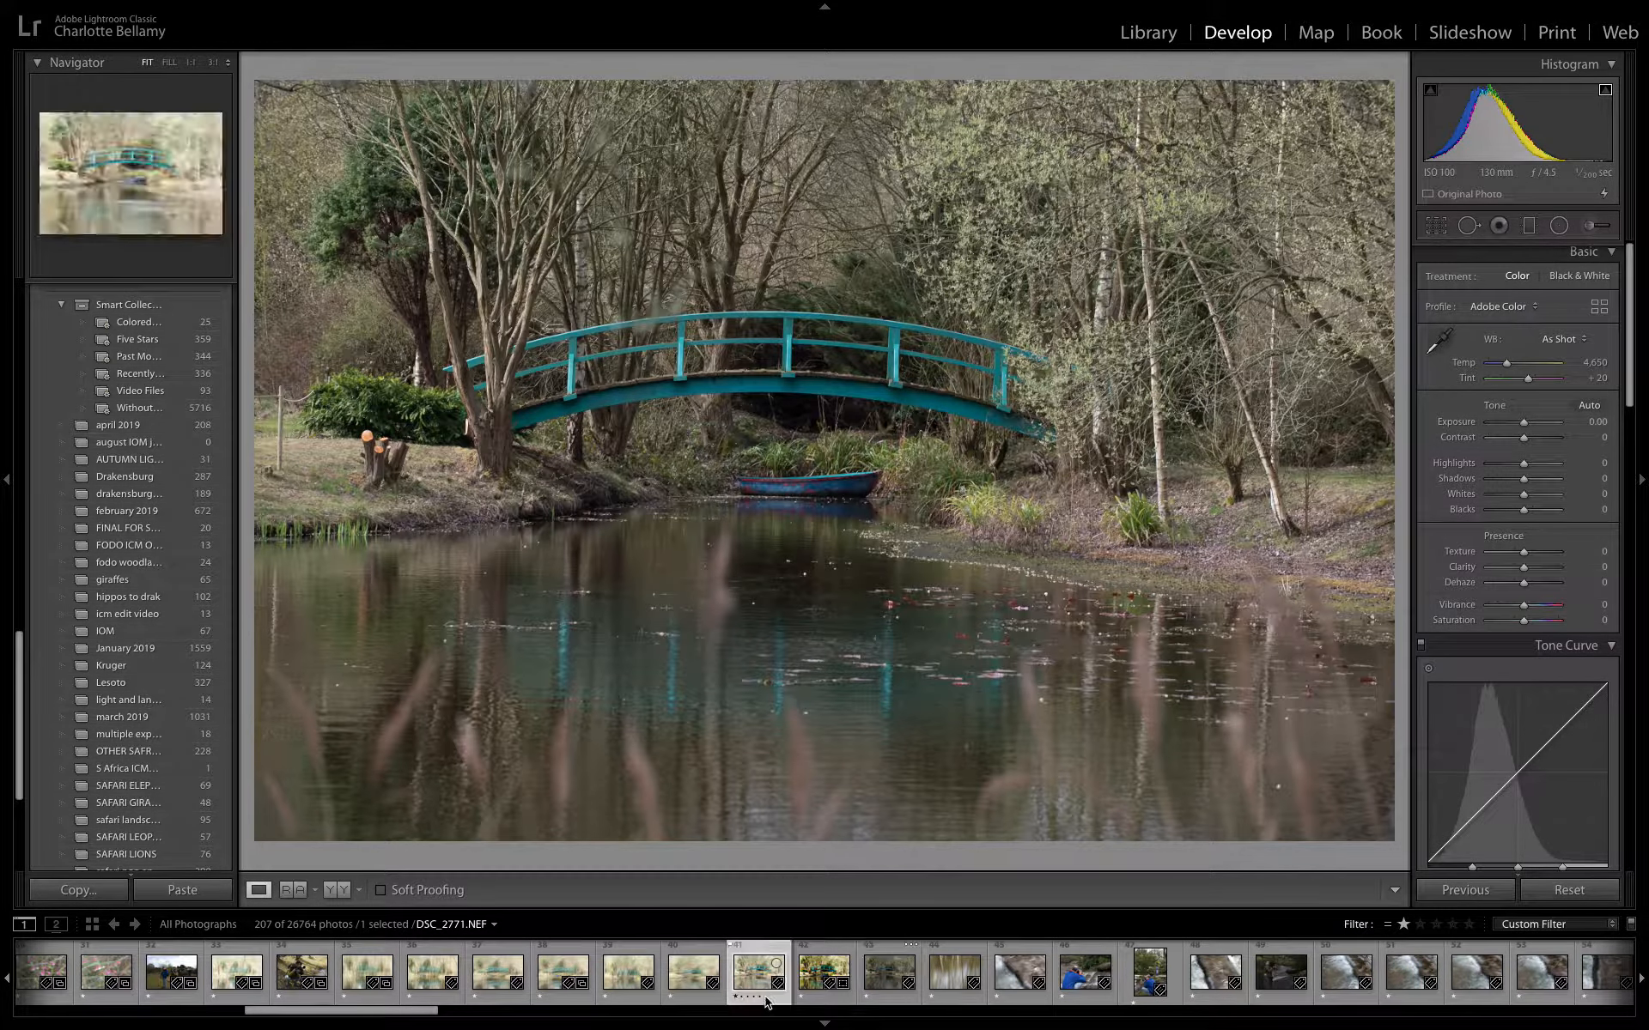
click(839, 1003)
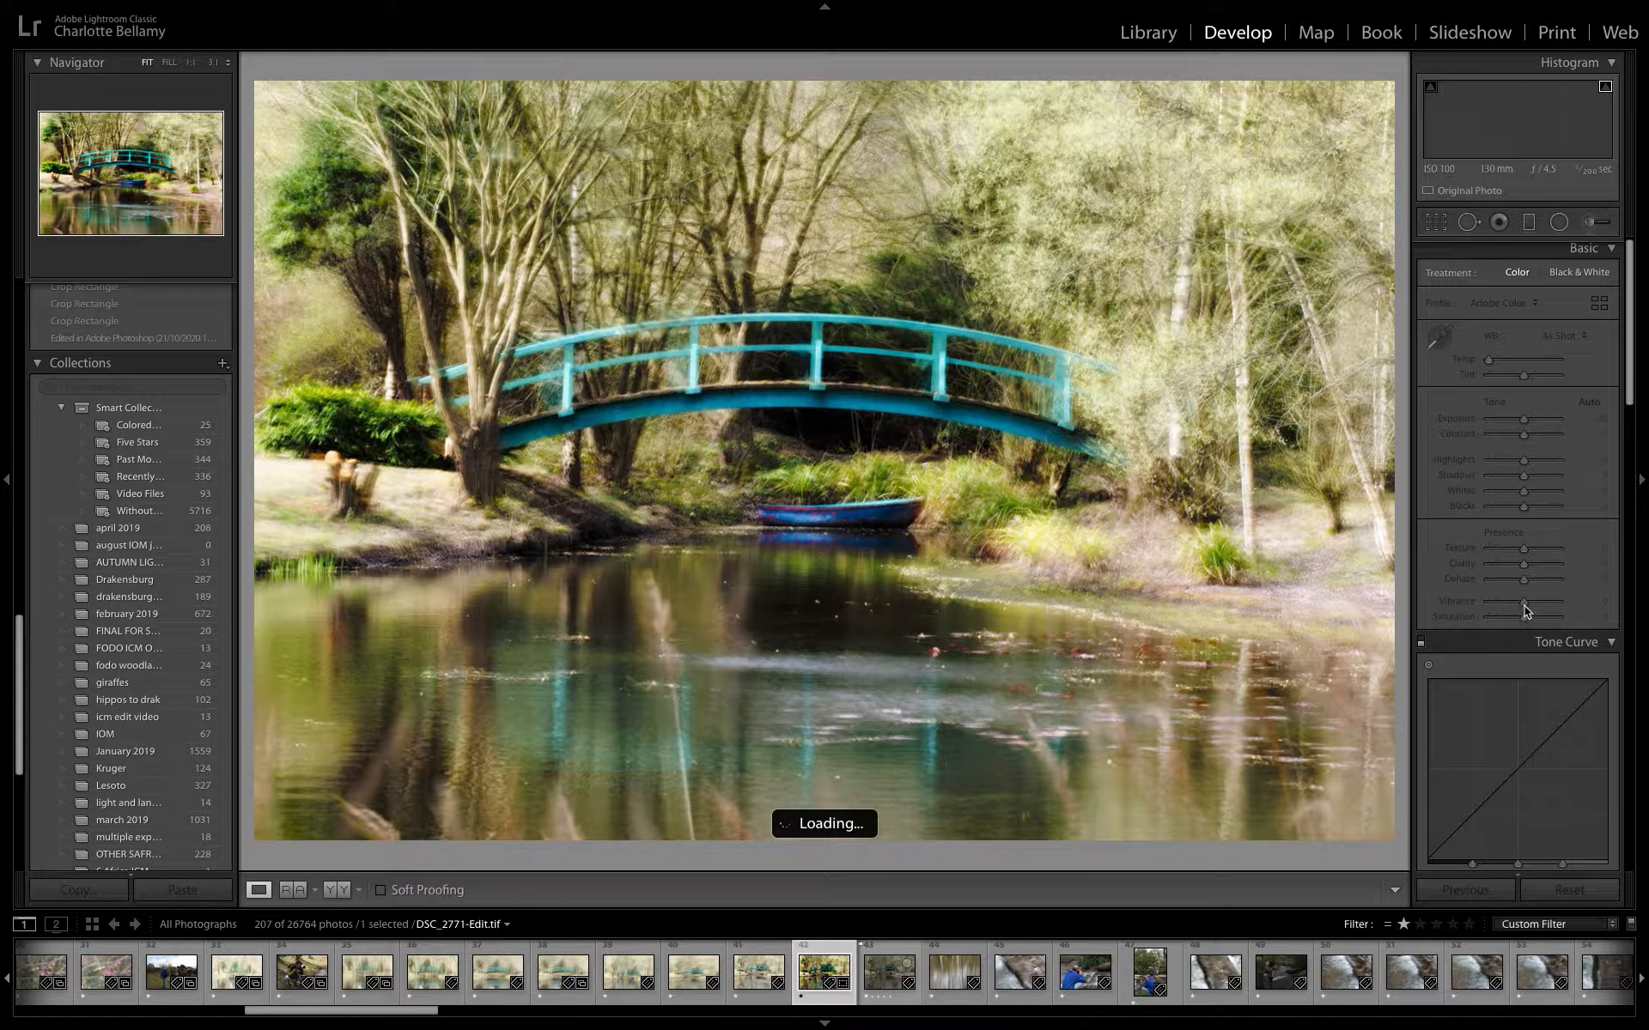
Step: Adjust the merged photo's basic tones: Vibrance -14, Highlights -27, Blacks -6 and Temp +4
drag(1523, 606, 1517, 605)
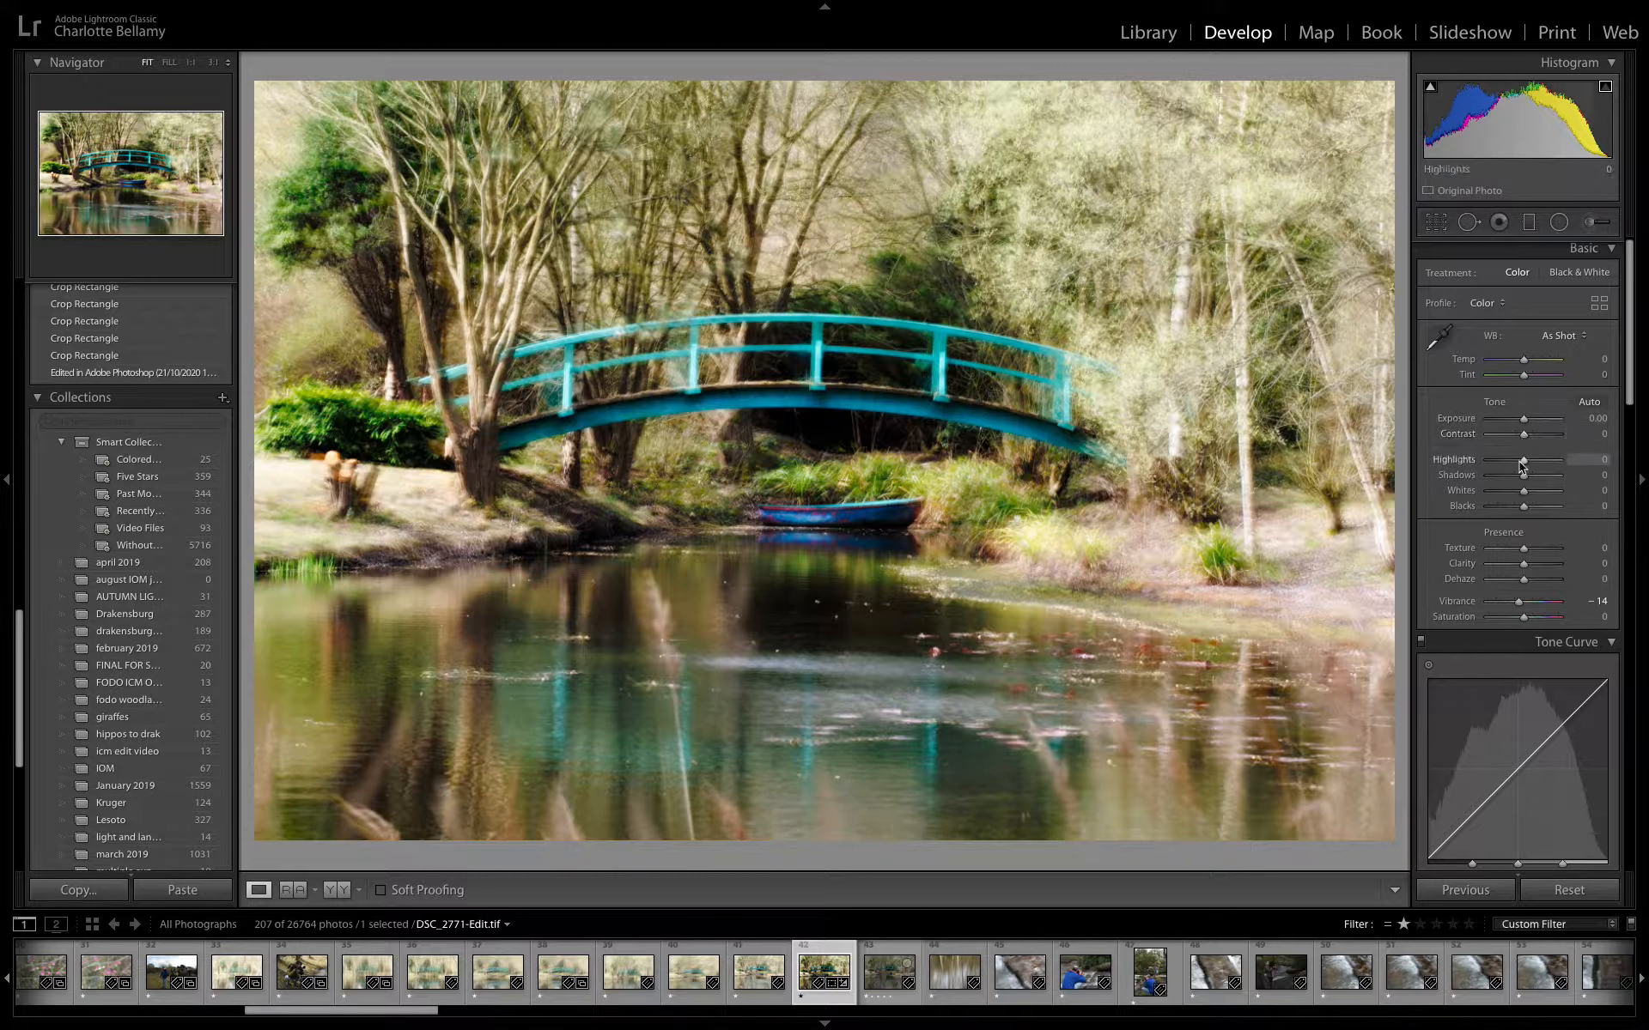
drag(1525, 465, 1523, 503)
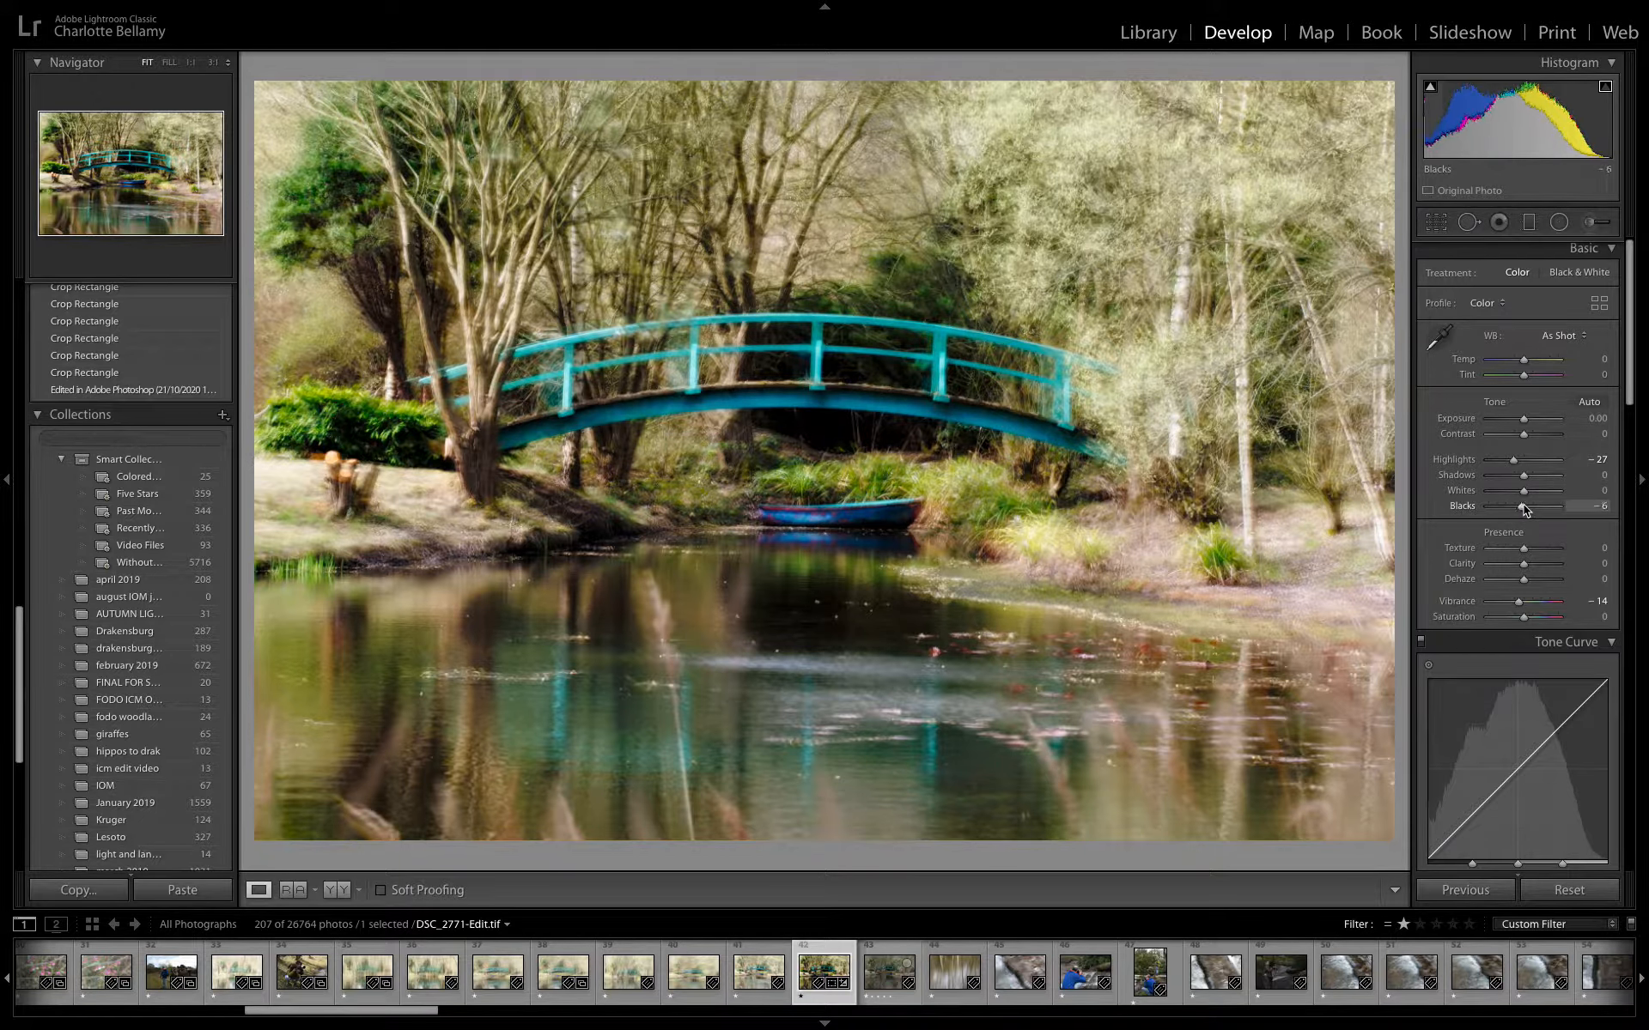
drag(1522, 363, 1525, 362)
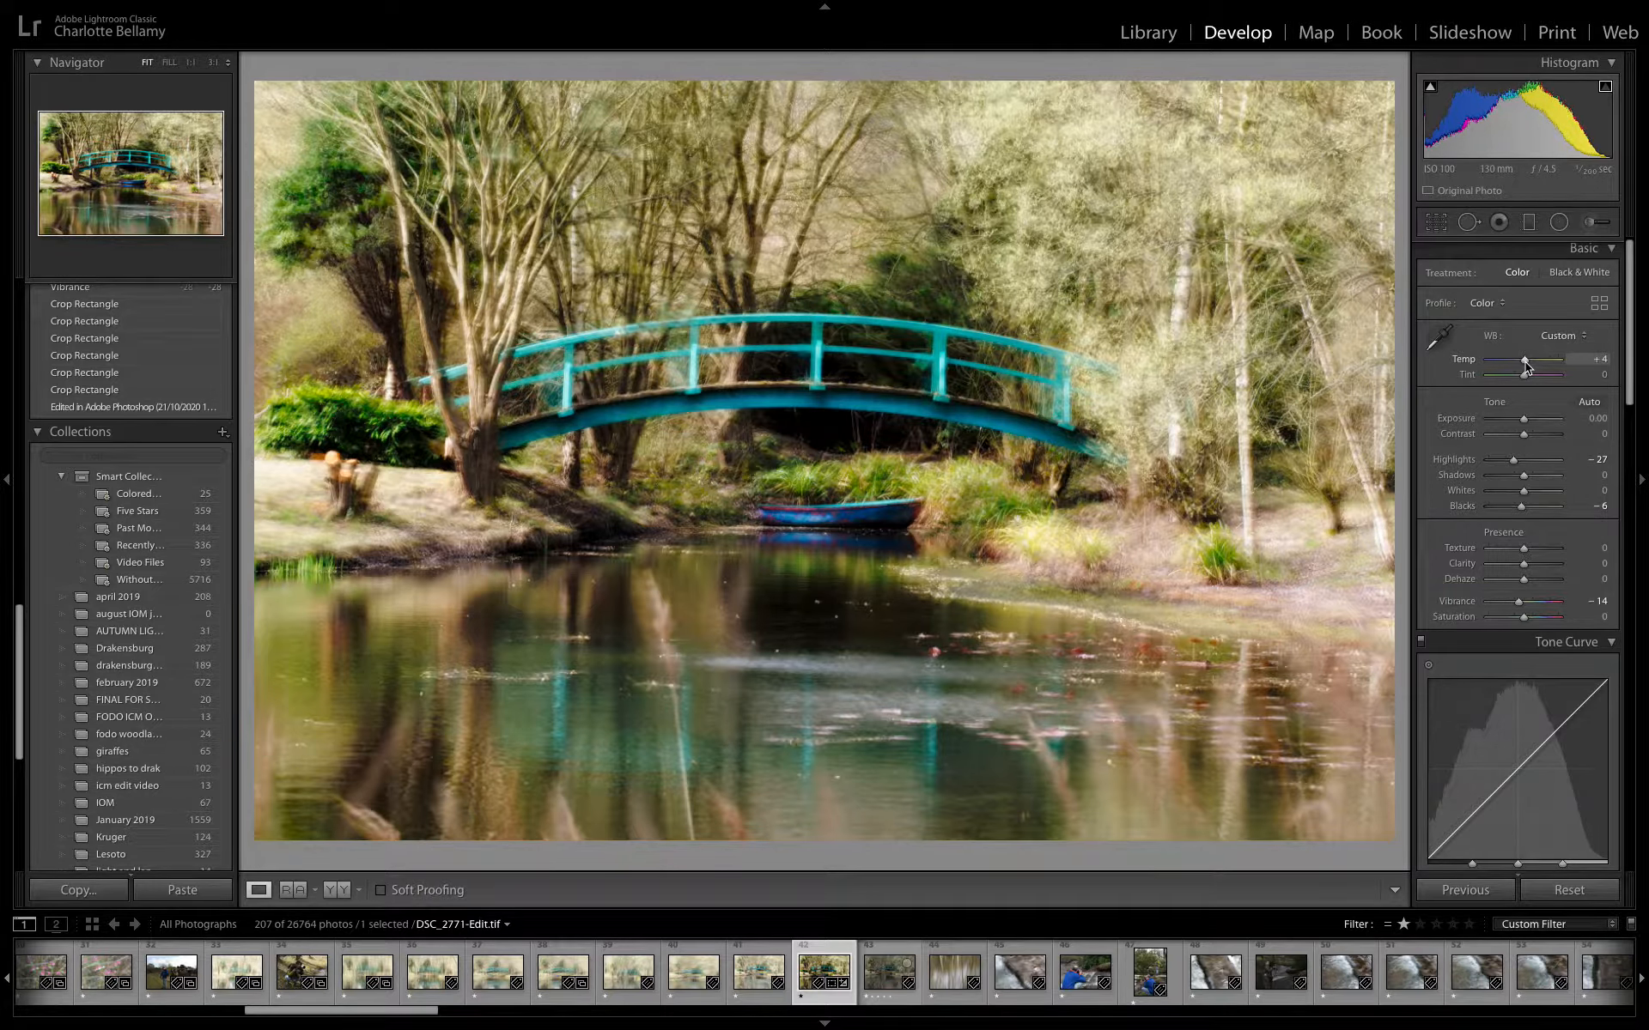
Step: Try strongly desaturated greens in the HSL saturation settings and settle on a Green saturation of -20
drag(1632, 311, 1633, 496)
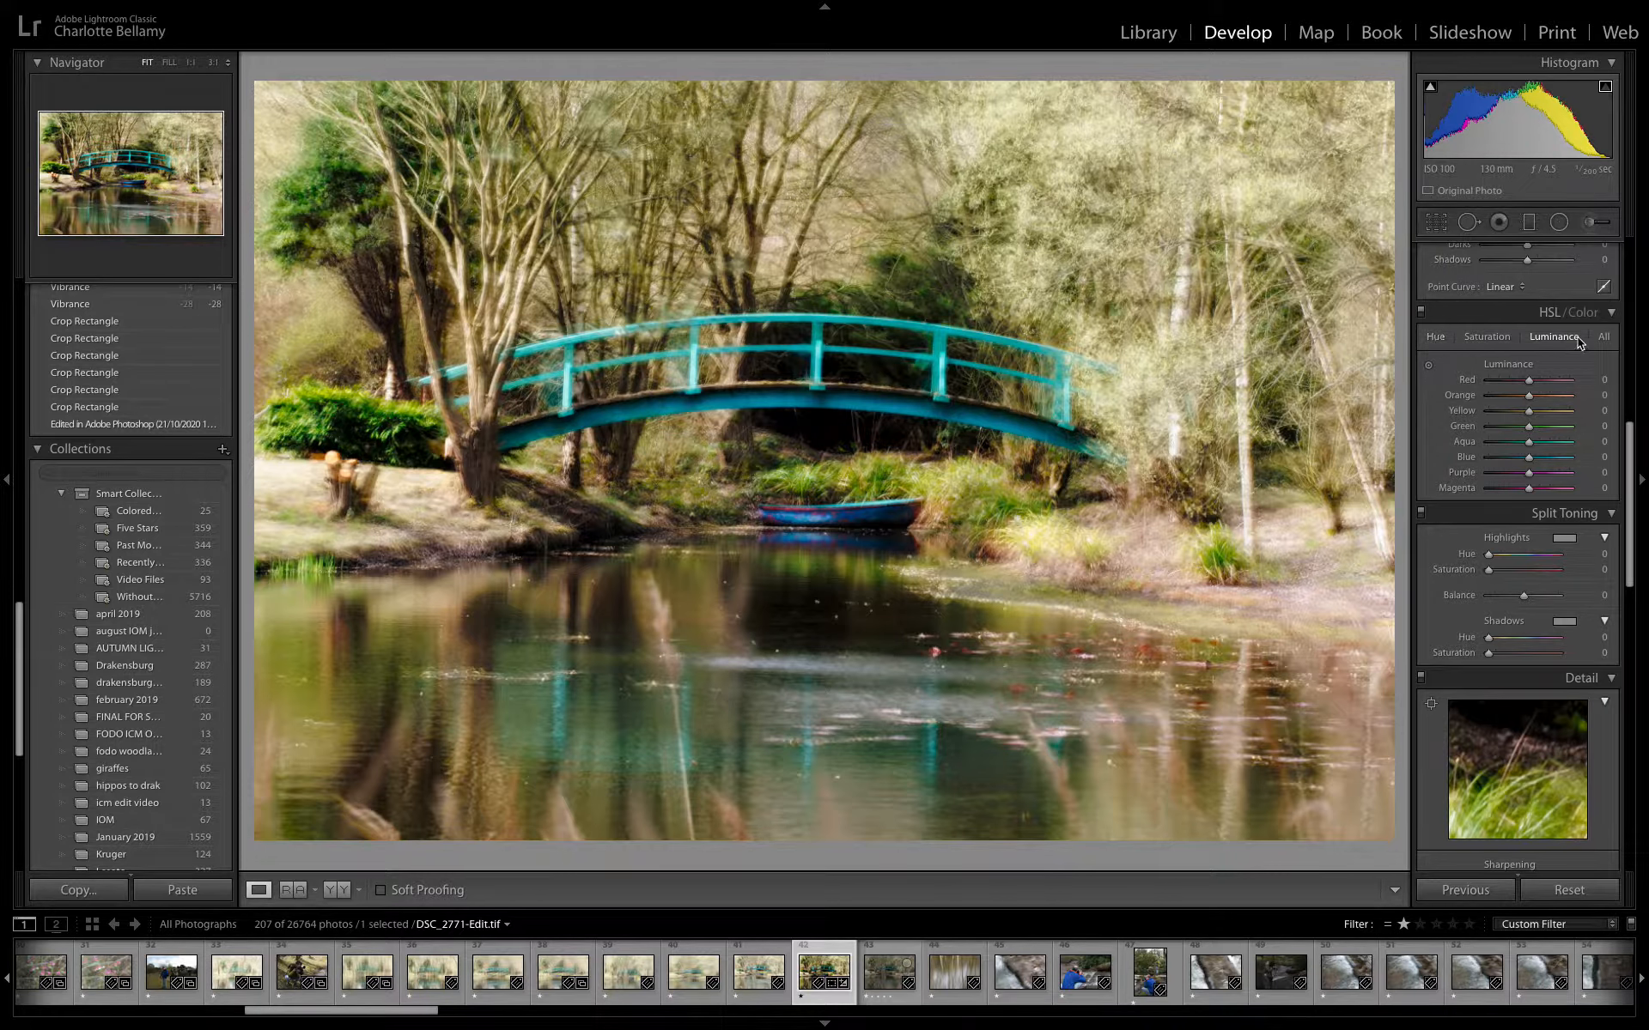
click(1493, 338)
drag(1532, 429, 1499, 428)
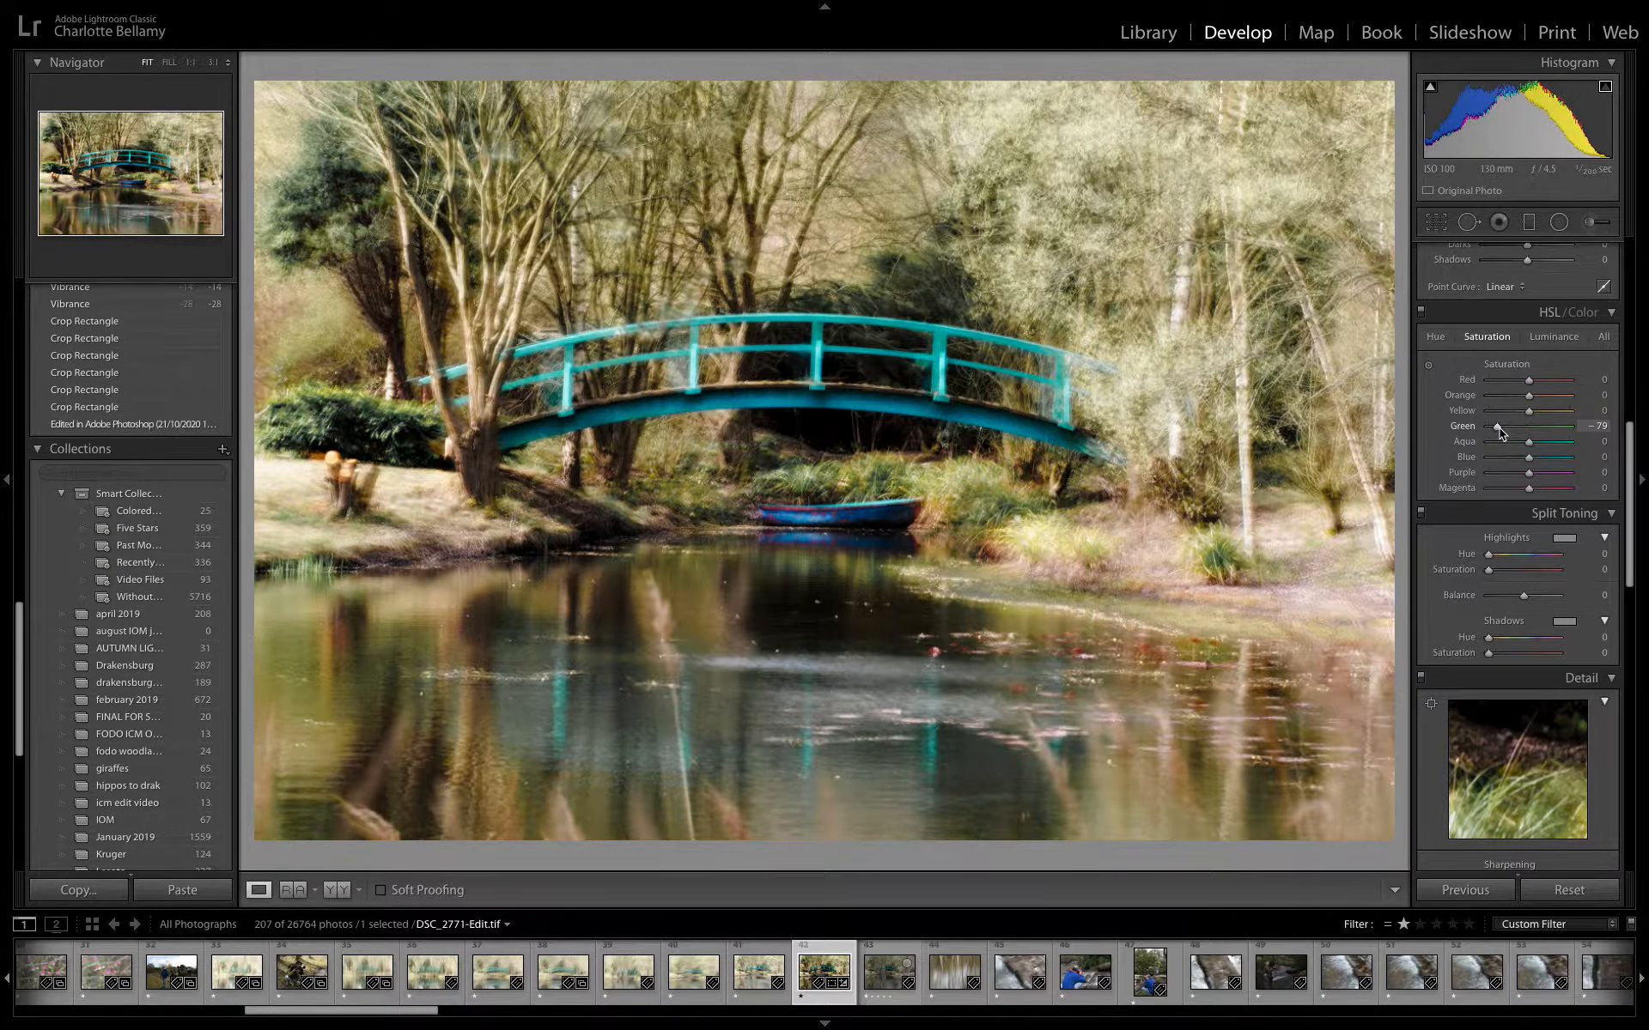
drag(1499, 427, 1471, 435)
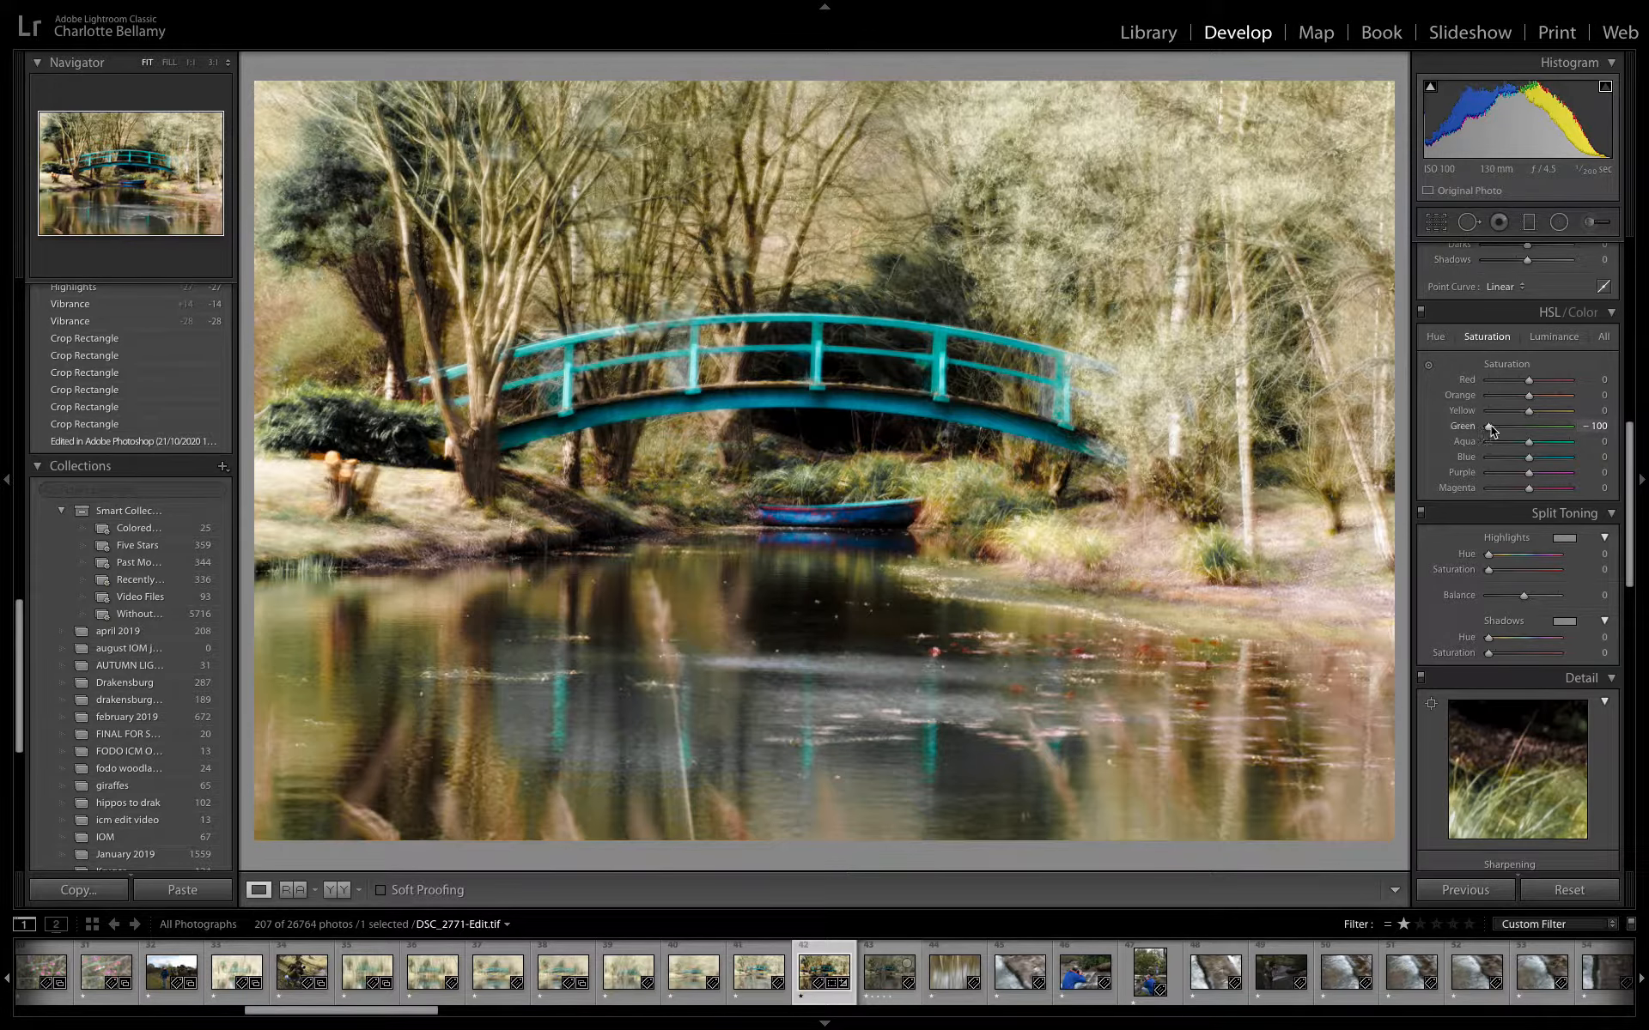
drag(1491, 429, 1524, 430)
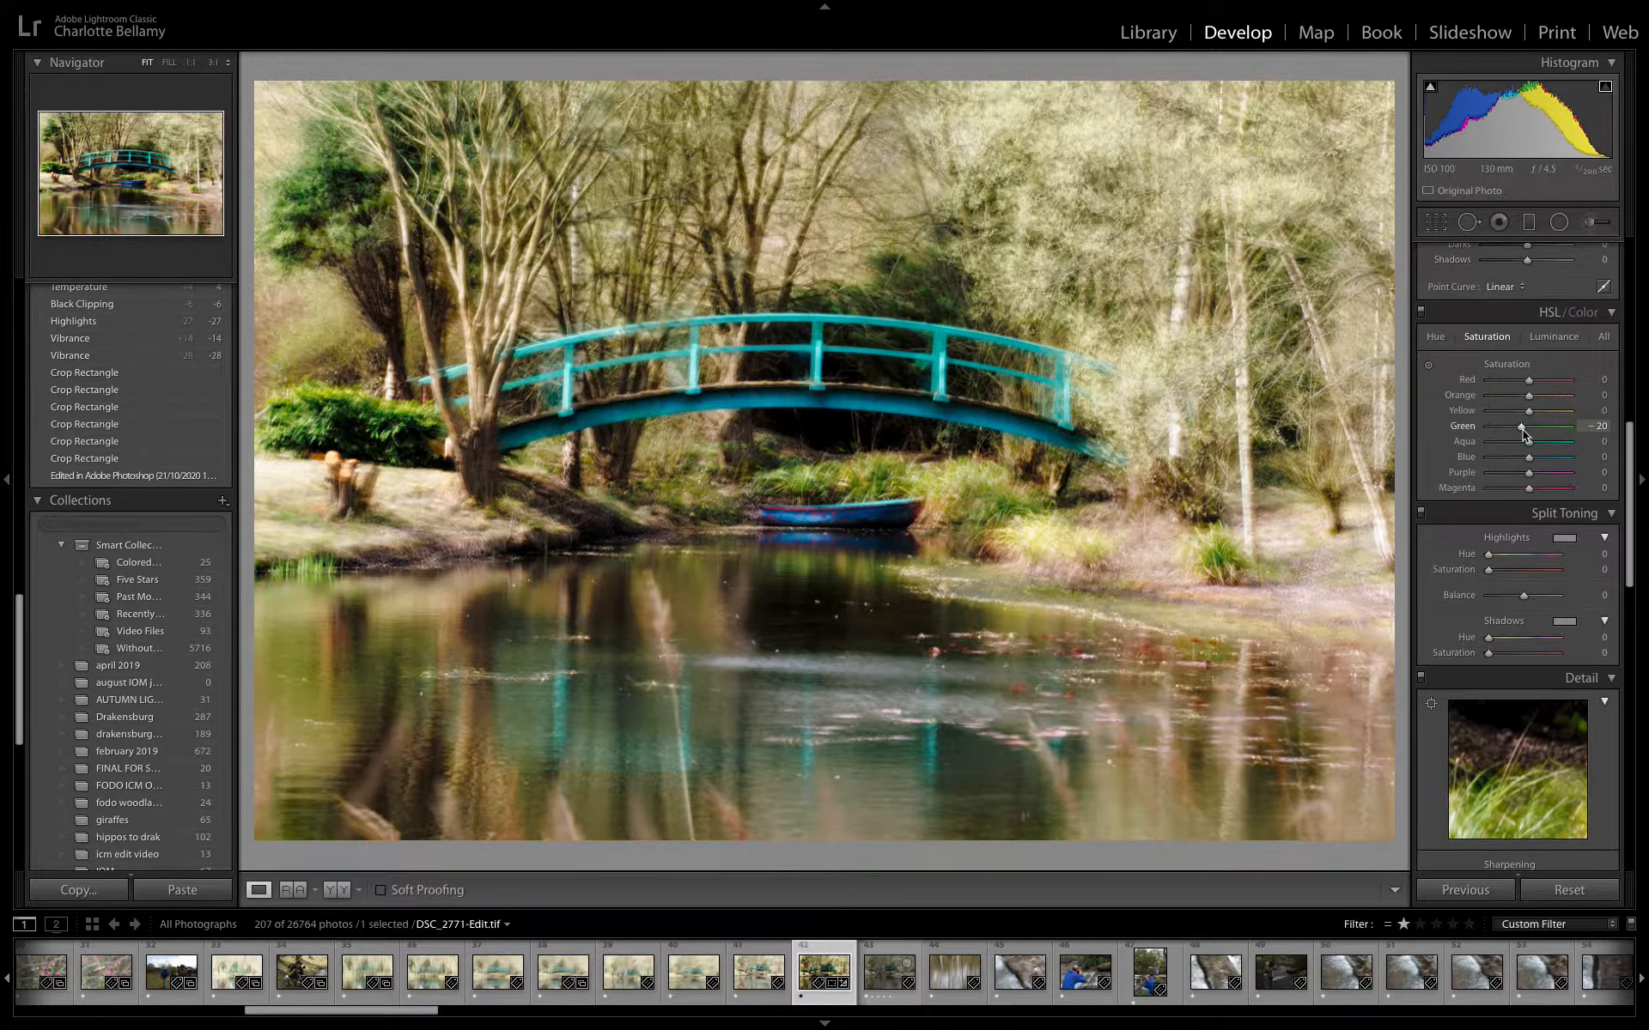
drag(1522, 430, 1523, 430)
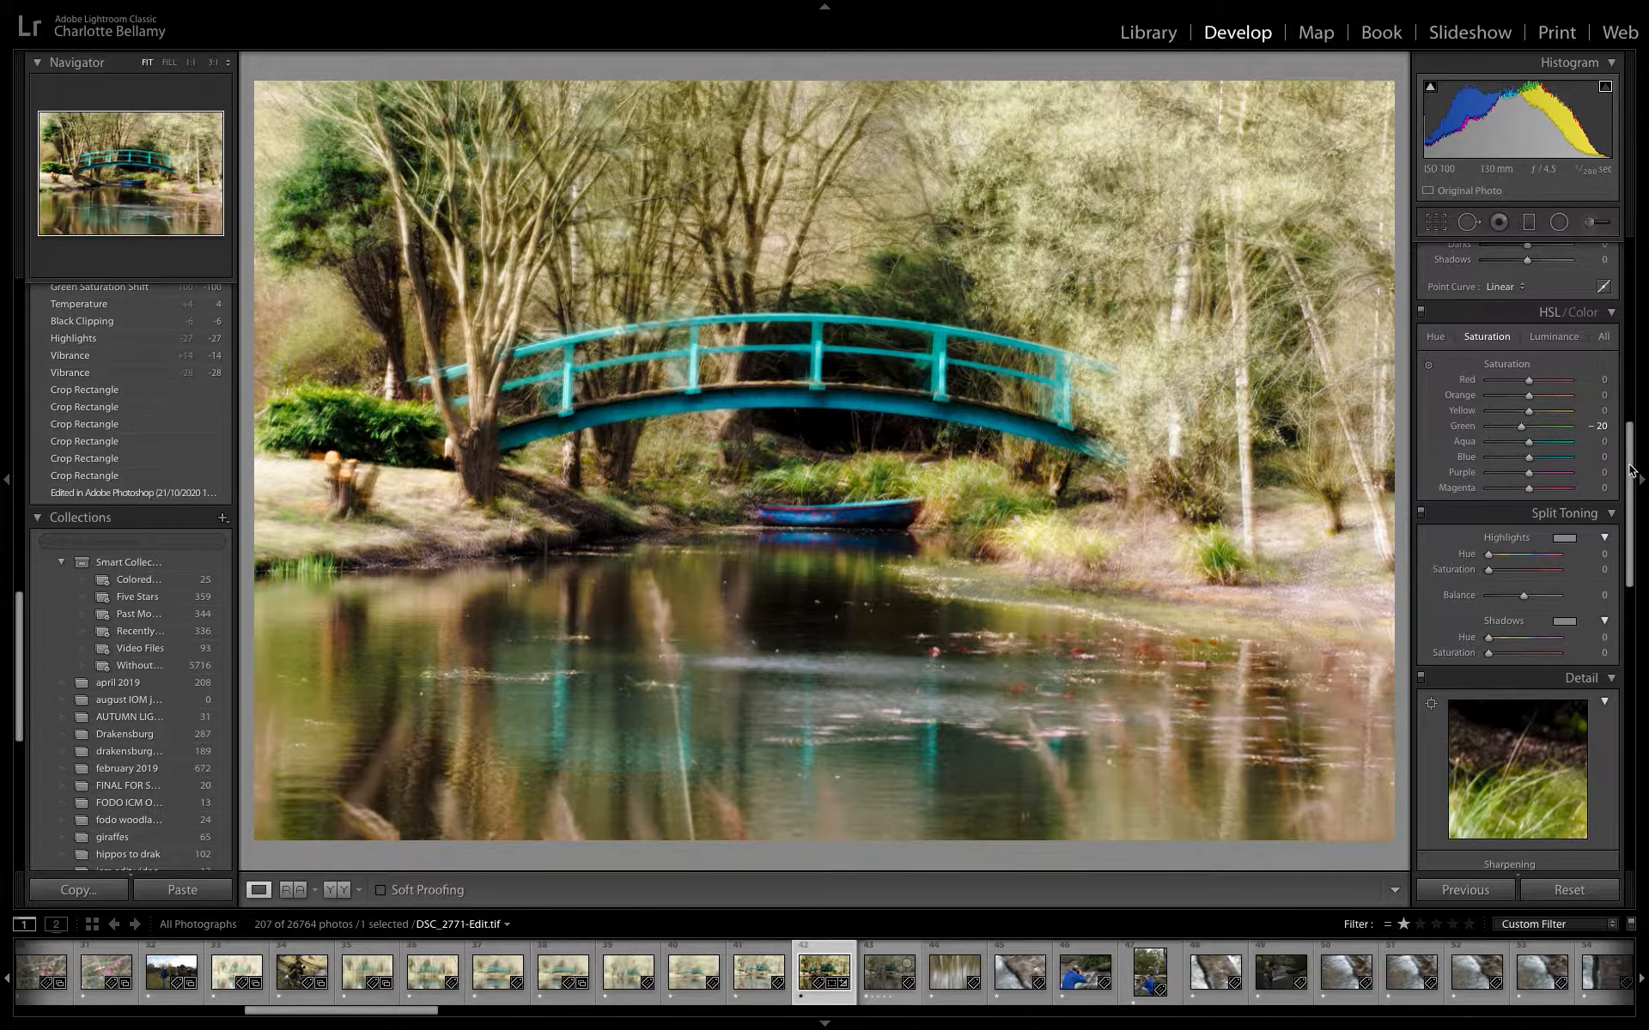
Step: Soften the photo with Dehaze -48, set Clarity to +24, and lower Exposure to -0.20
drag(1631, 464, 1643, 262)
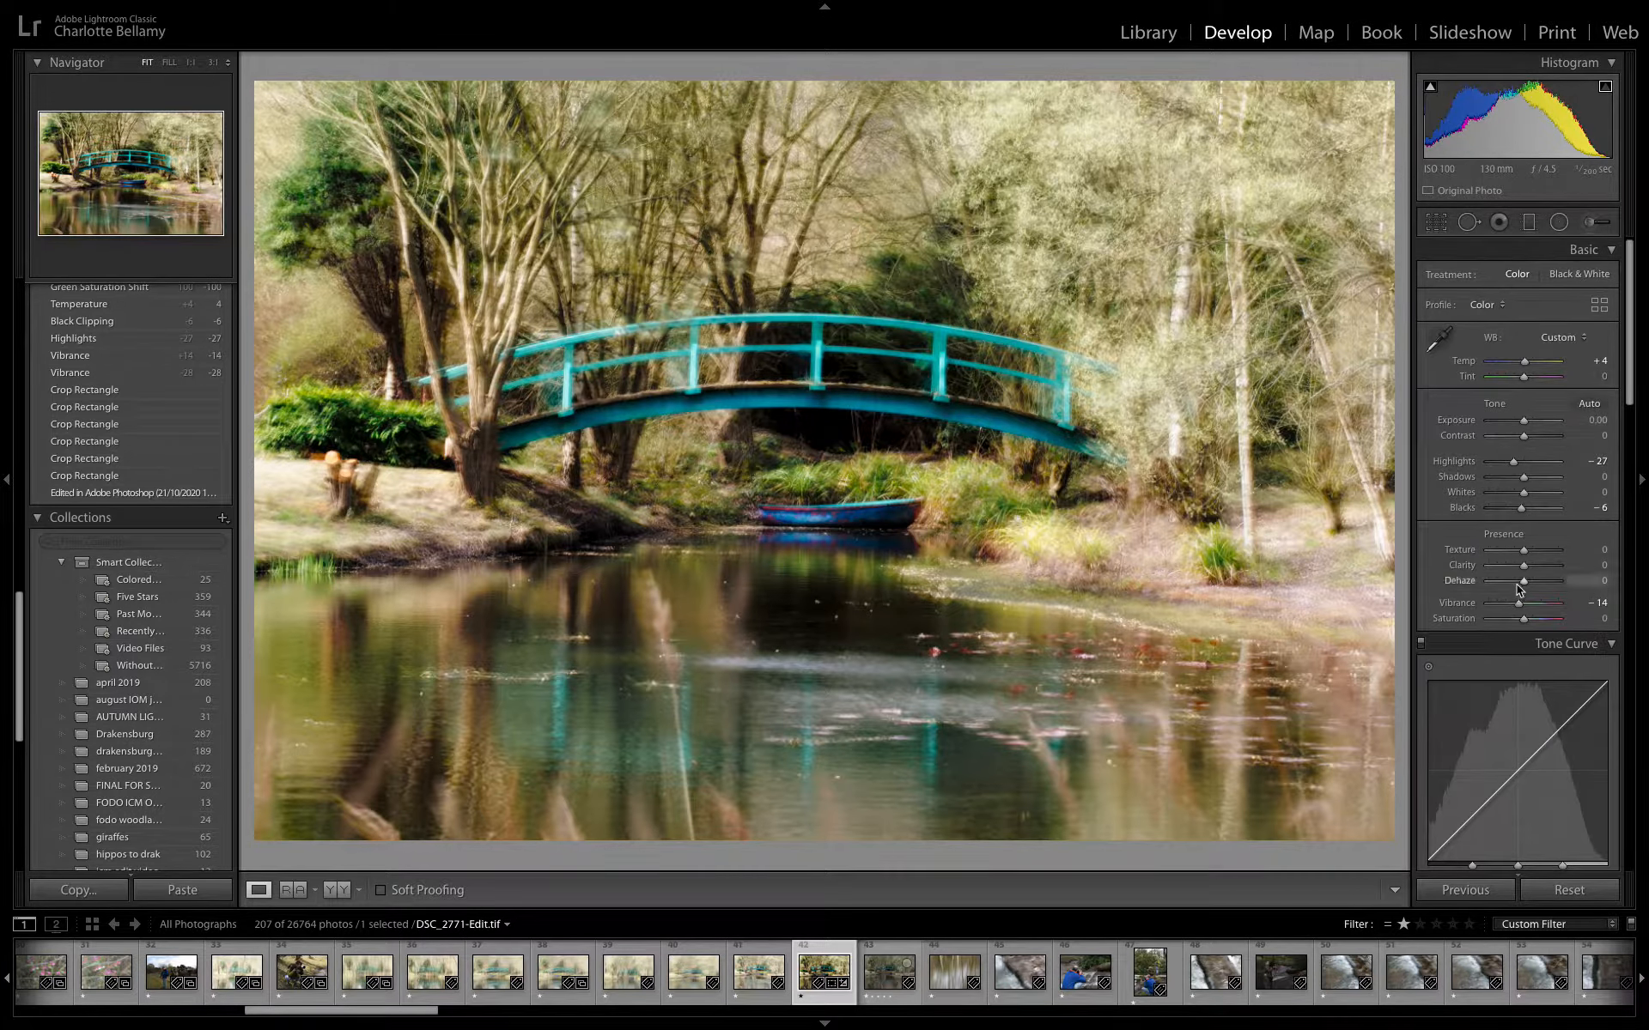
mouse_move(1524, 584)
mouse_down()
mouse_move(1548, 584)
mouse_move(1503, 580)
mouse_up()
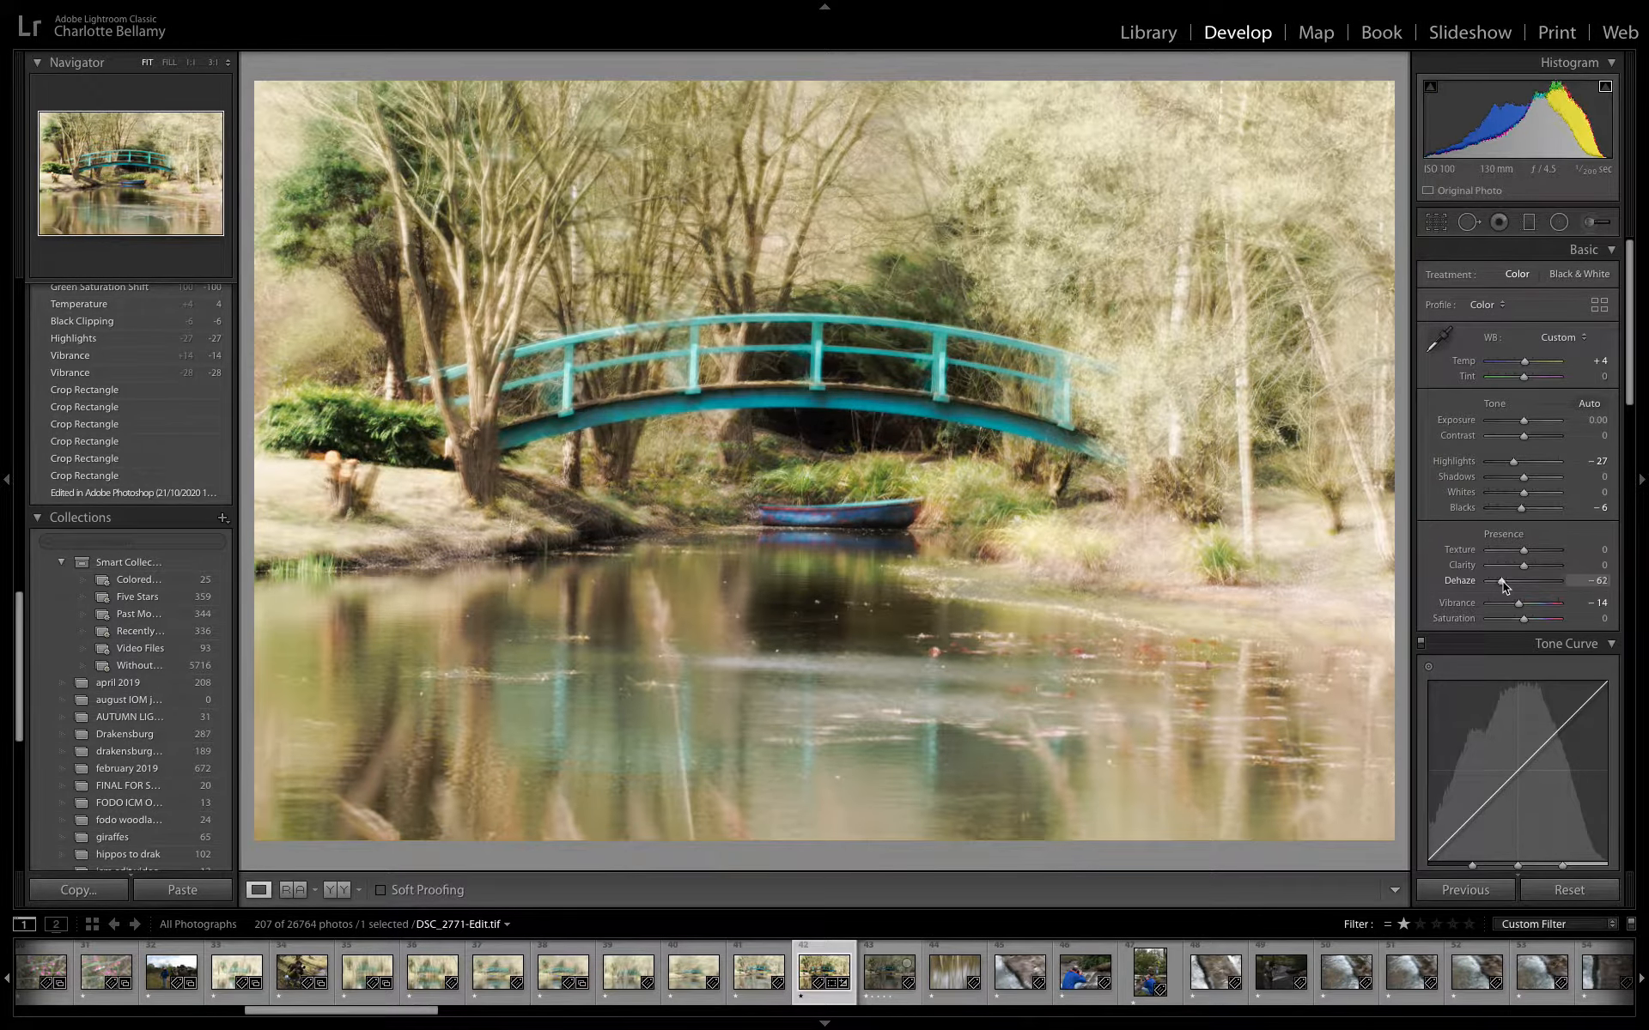
drag(1503, 580, 1507, 580)
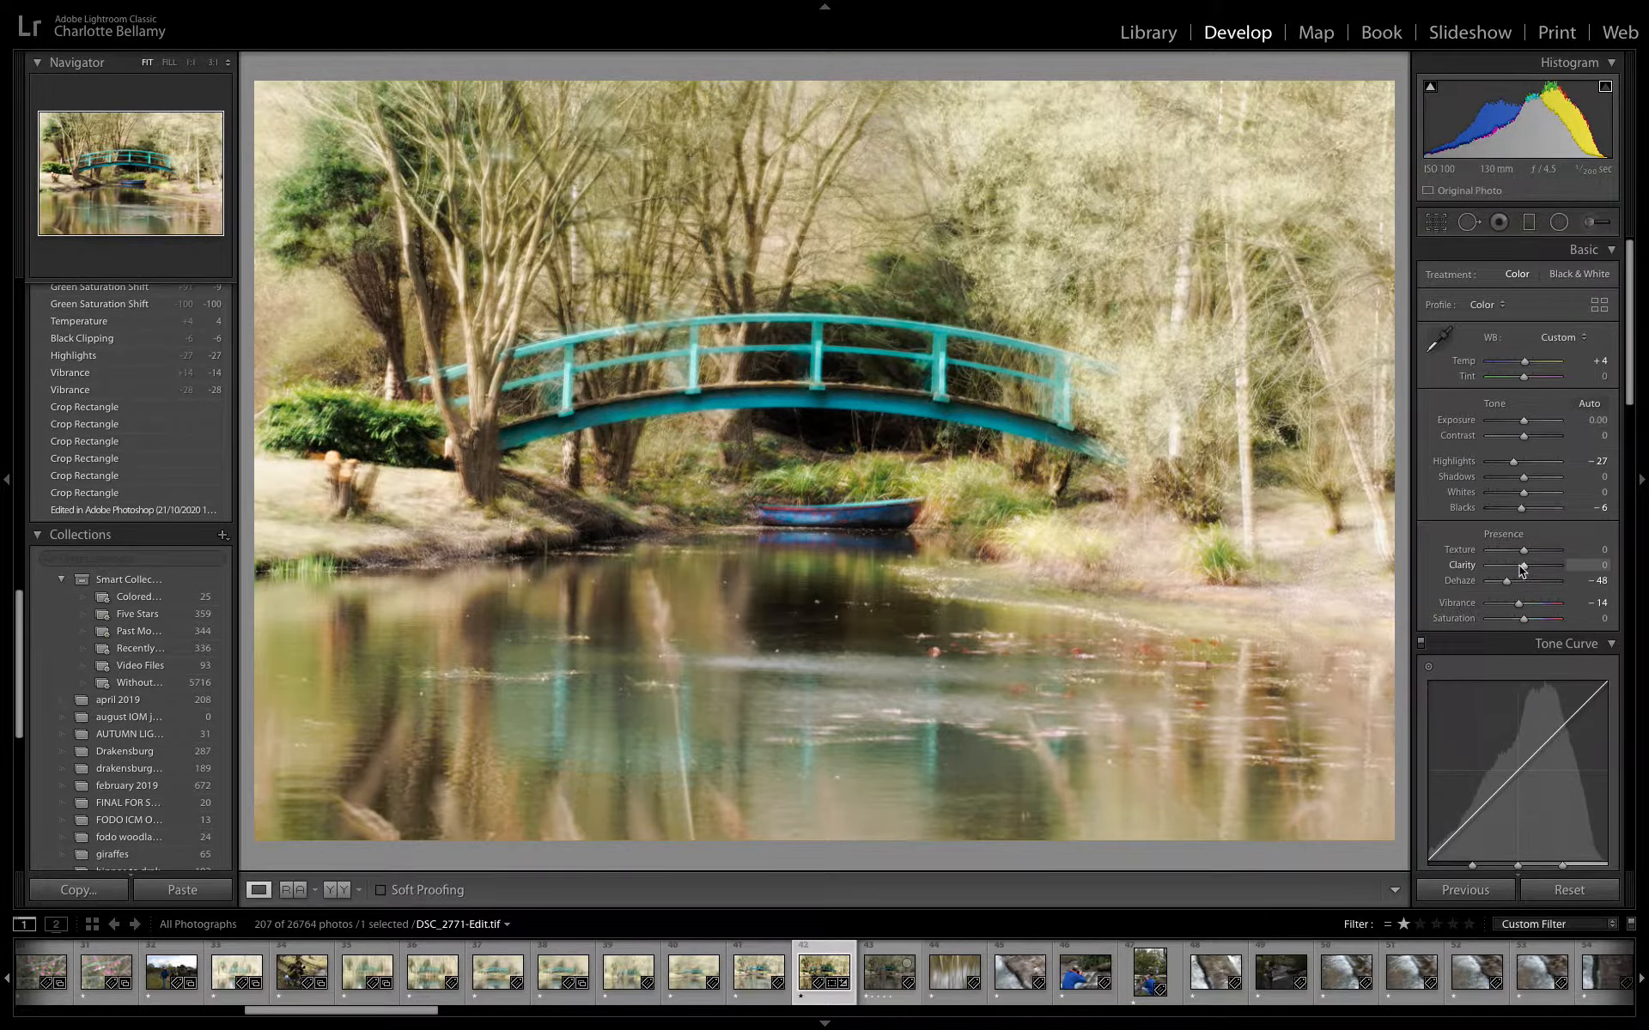
mouse_move(1525, 567)
mouse_down()
mouse_move(1510, 567)
mouse_move(1532, 565)
mouse_up()
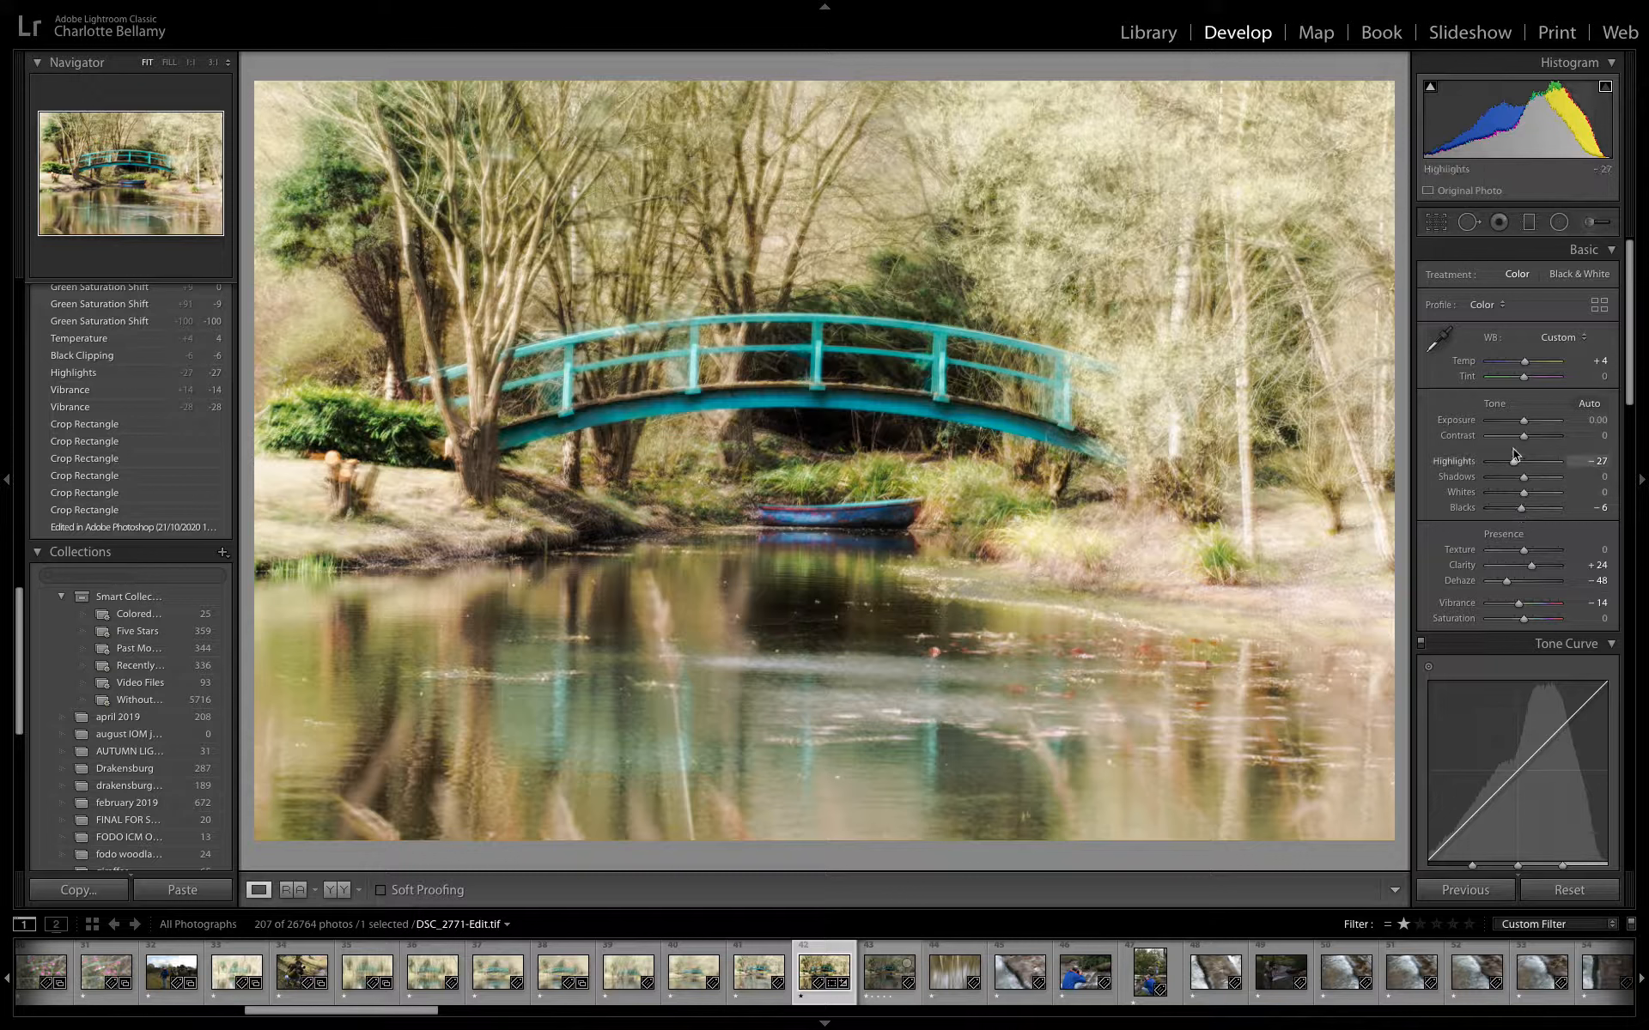
drag(1524, 421, 1523, 426)
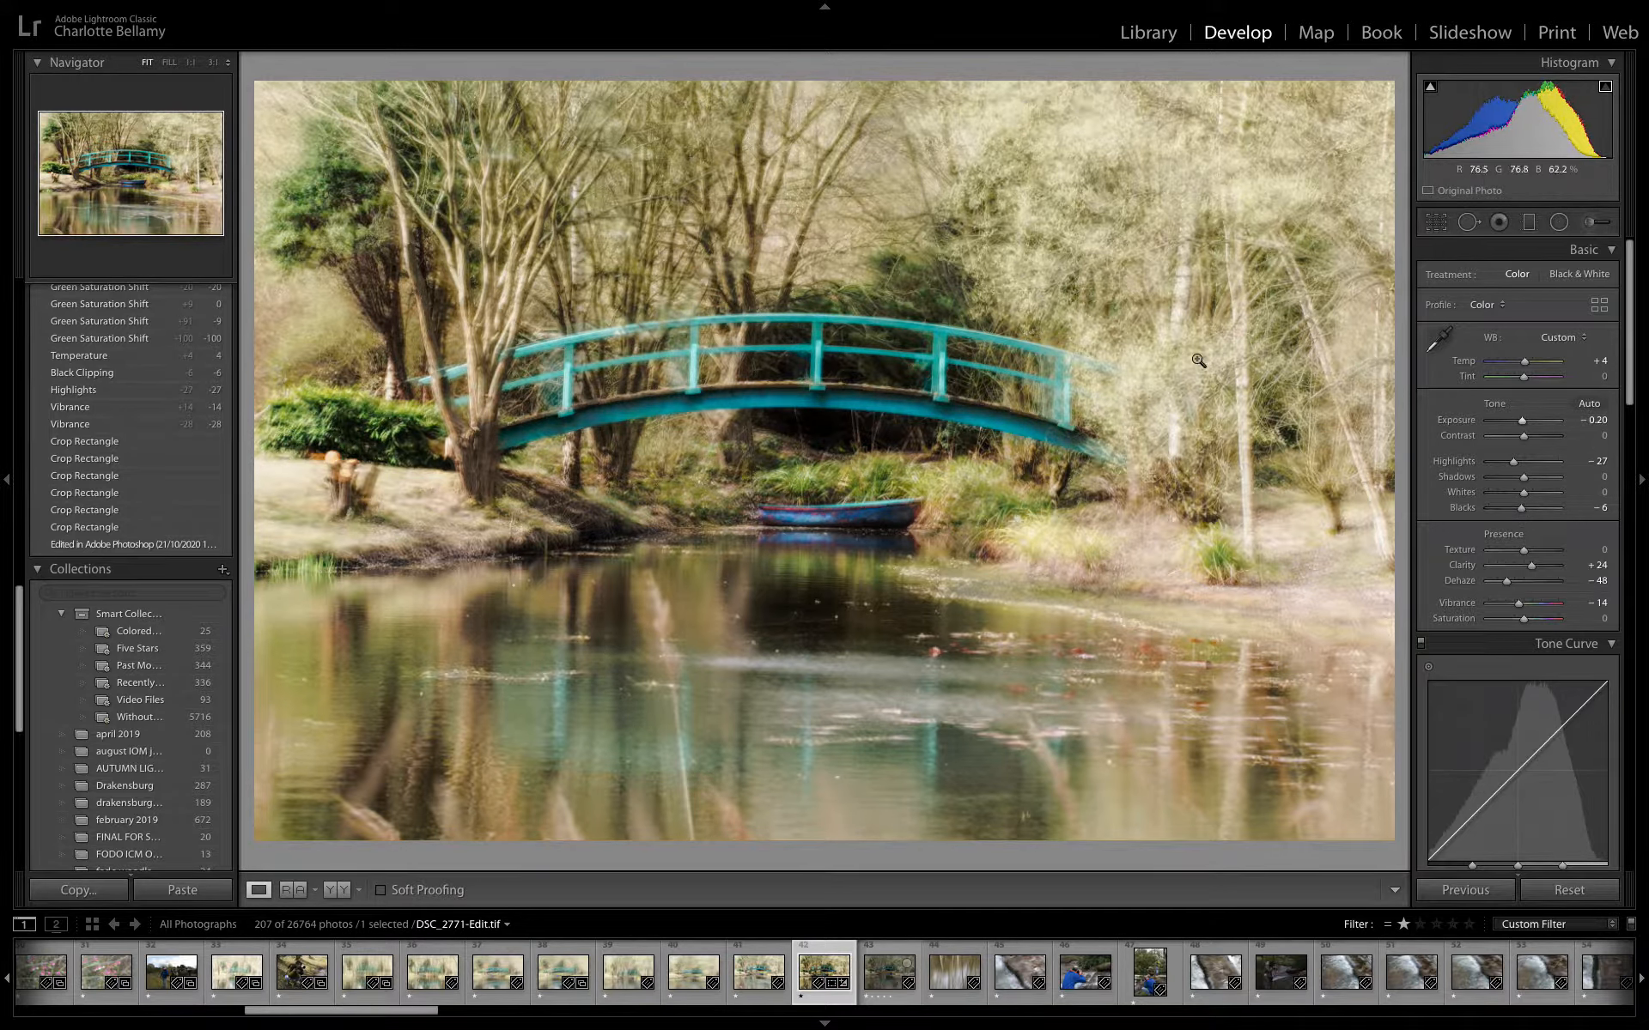
Step: Darken the bright trees to the right of the bridge with a wide radial filter, setting its Blacks to -22 and Contrast to 15
click(1556, 223)
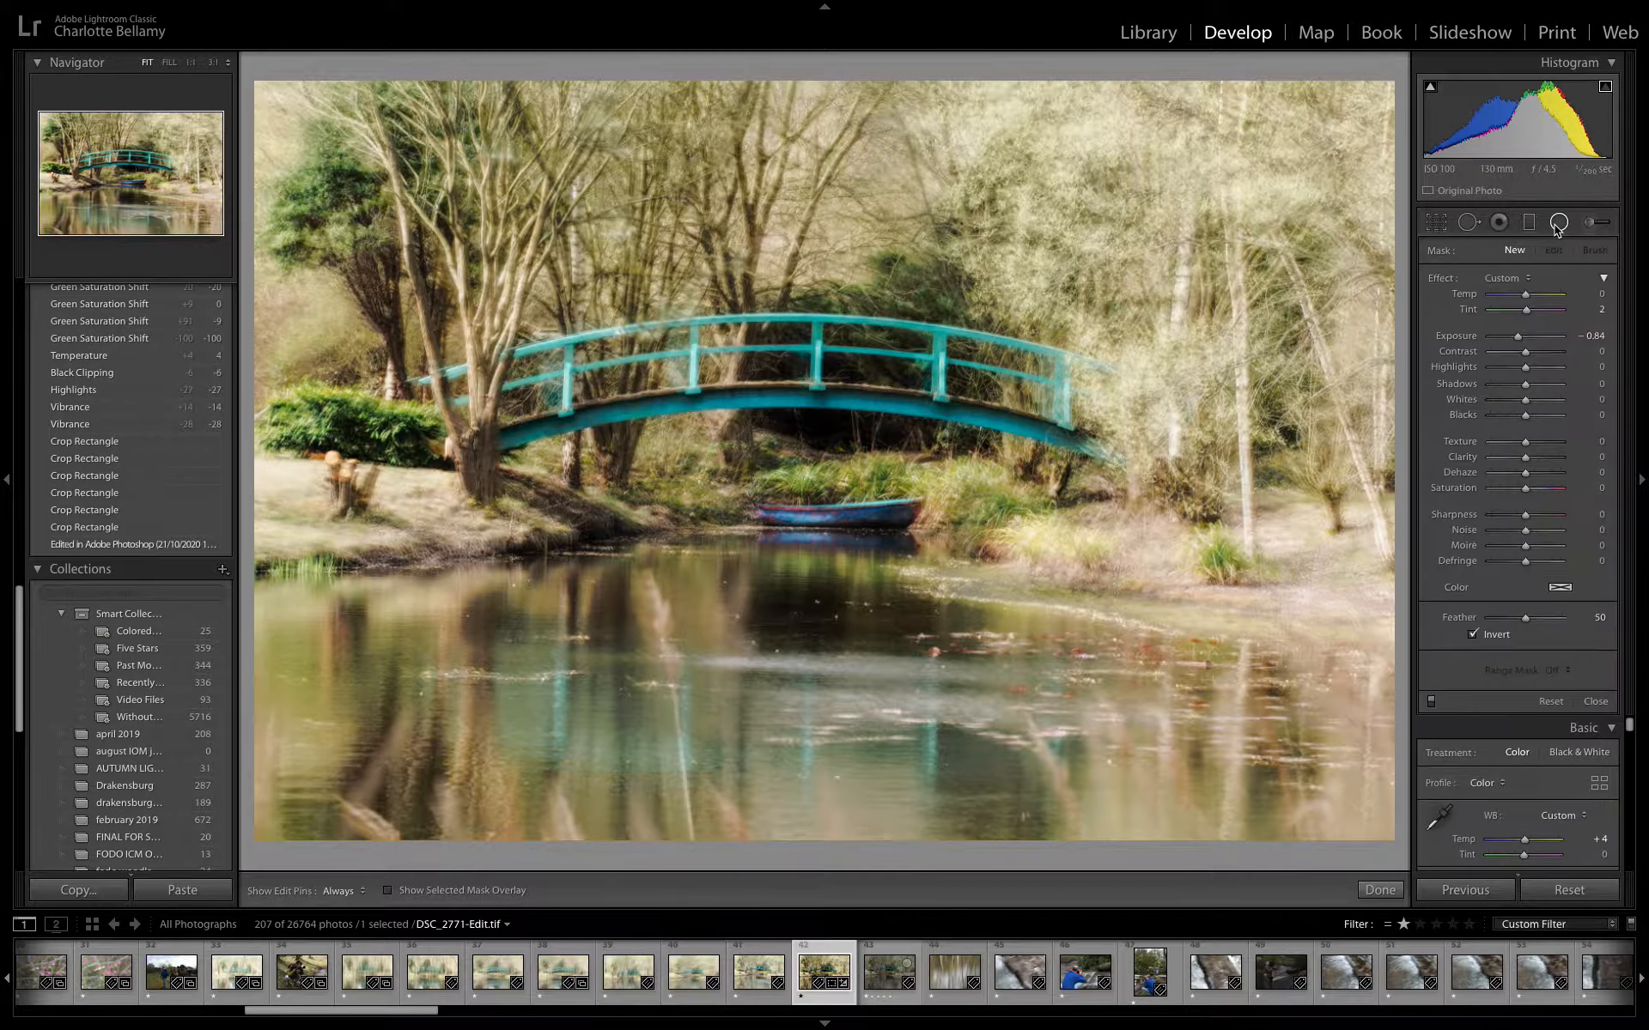
drag(1163, 169, 1423, 471)
drag(1227, 338, 1271, 393)
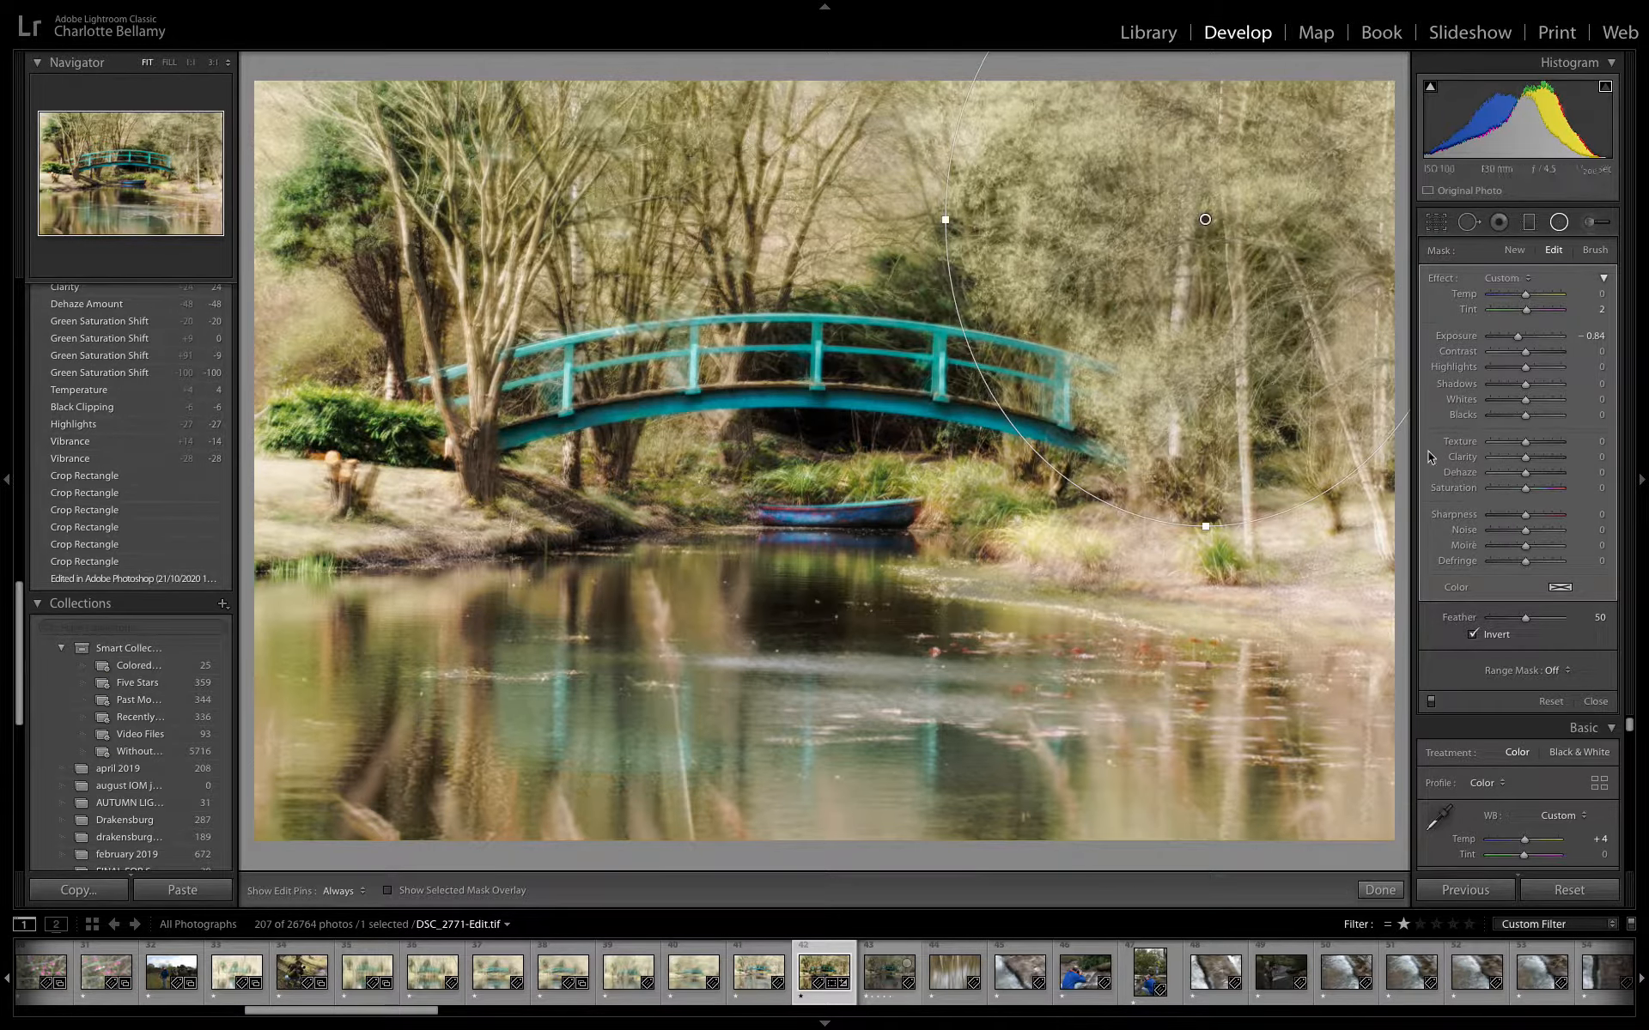
drag(1528, 419, 1520, 416)
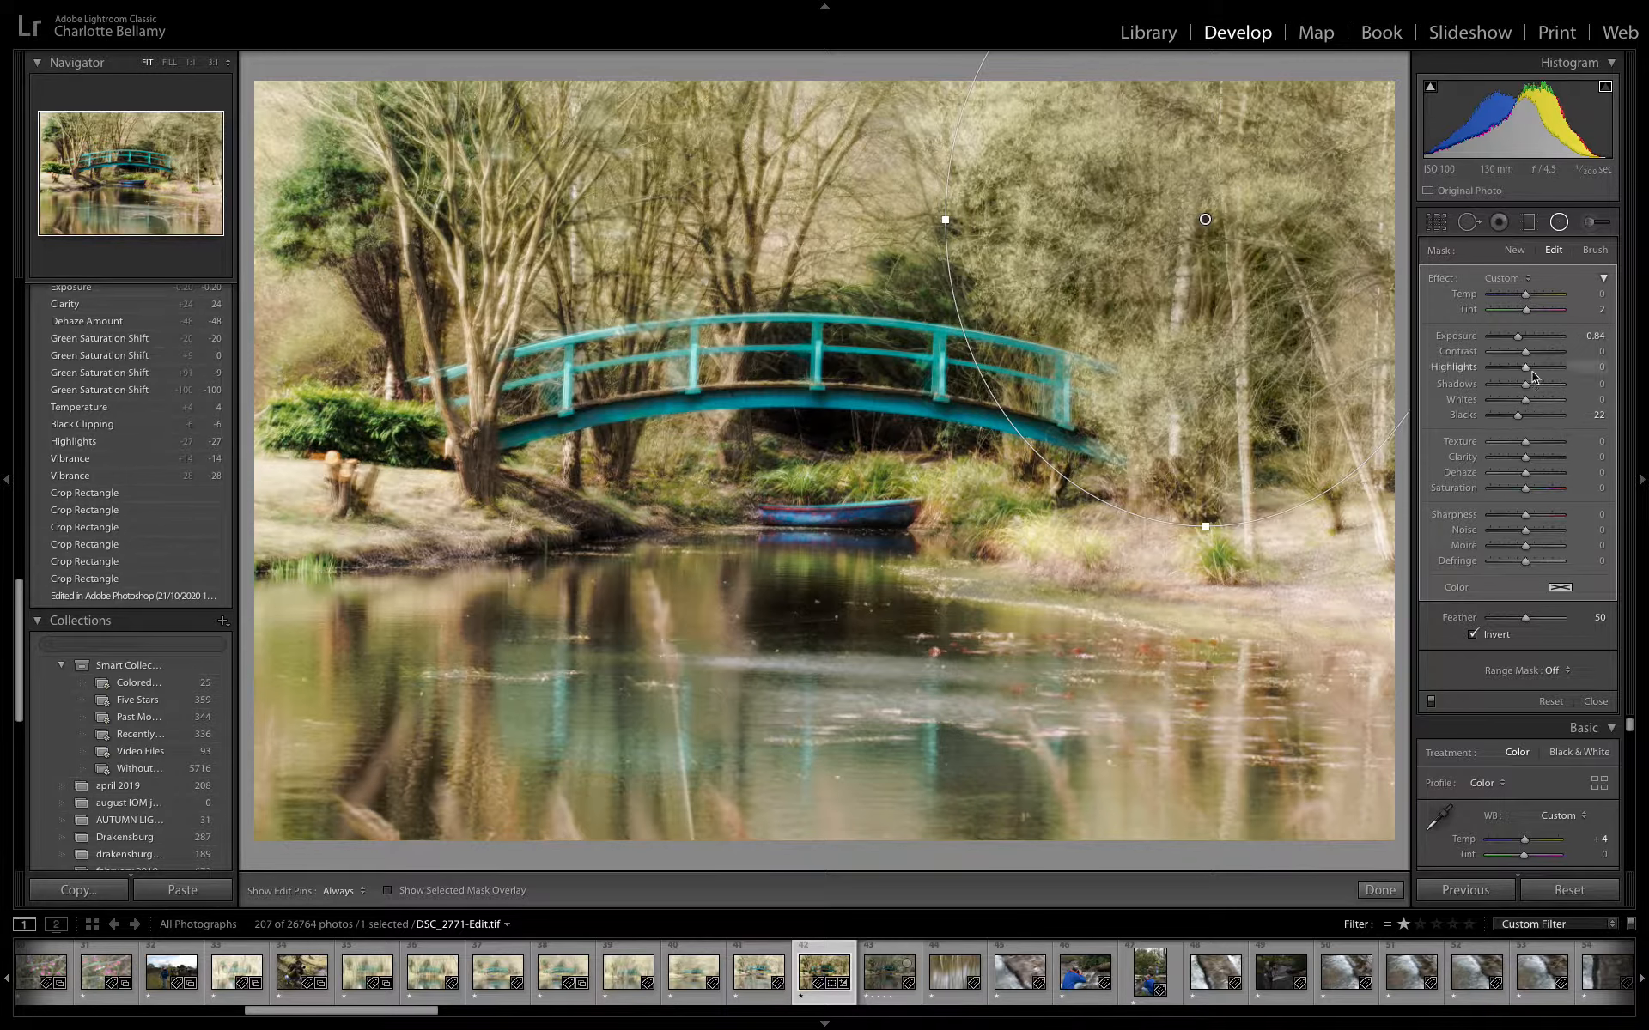
drag(1526, 354, 1533, 357)
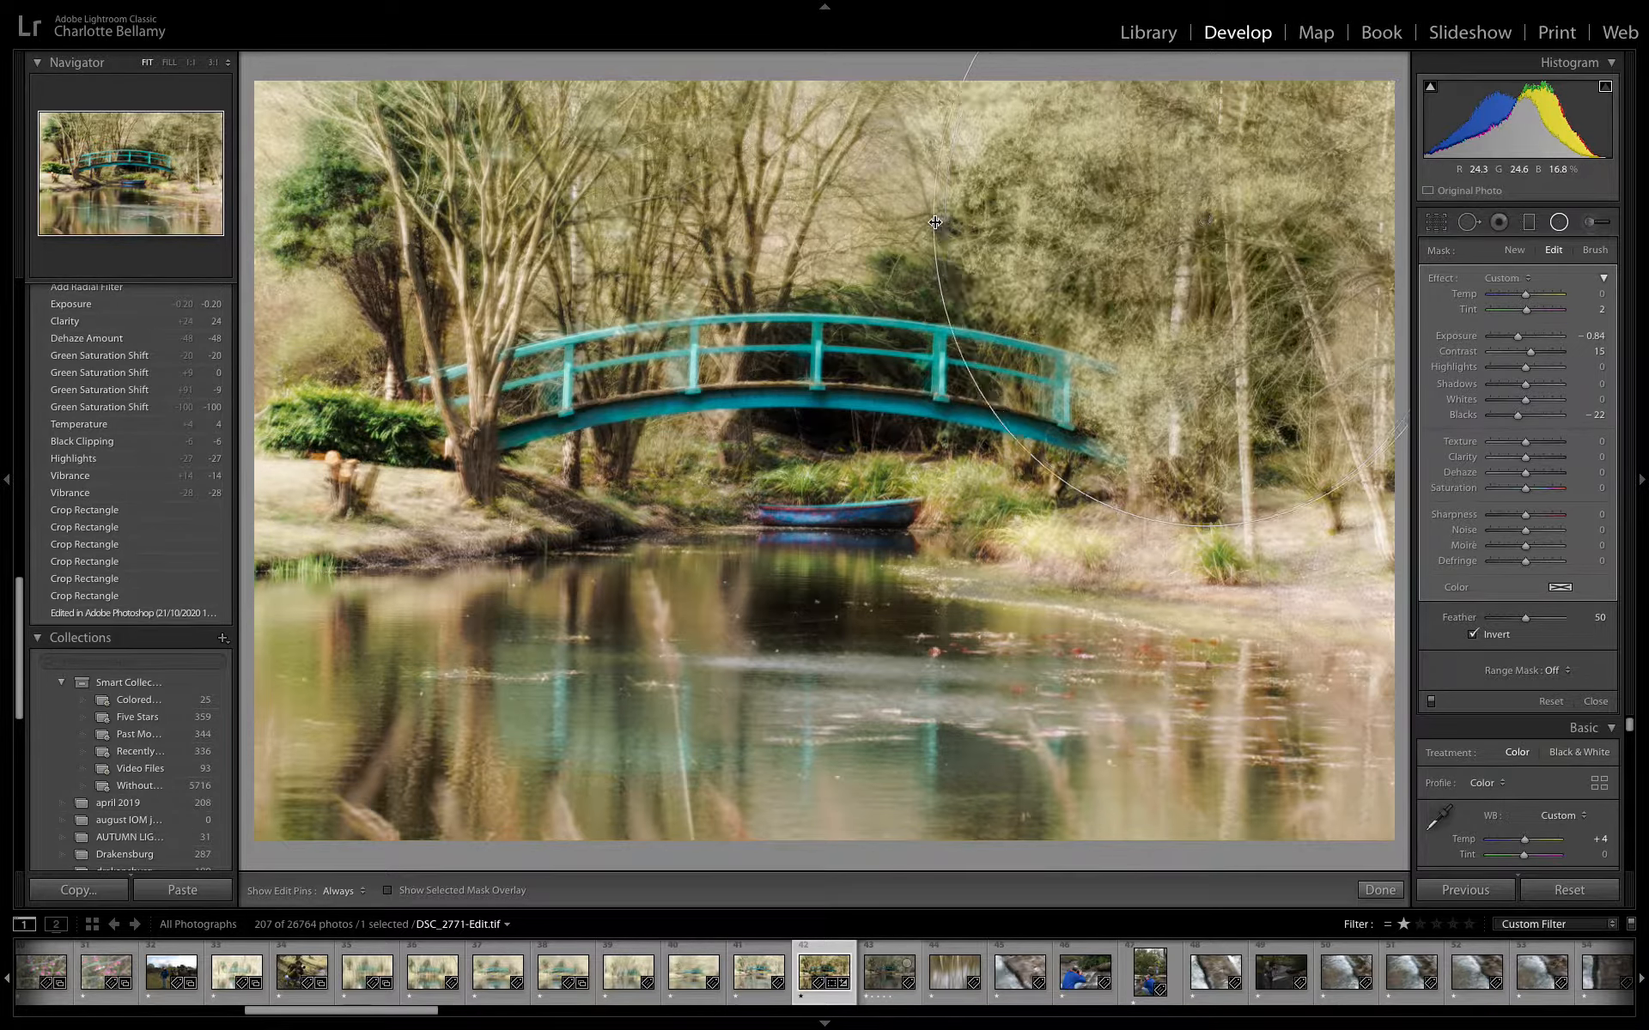
drag(935, 223, 882, 220)
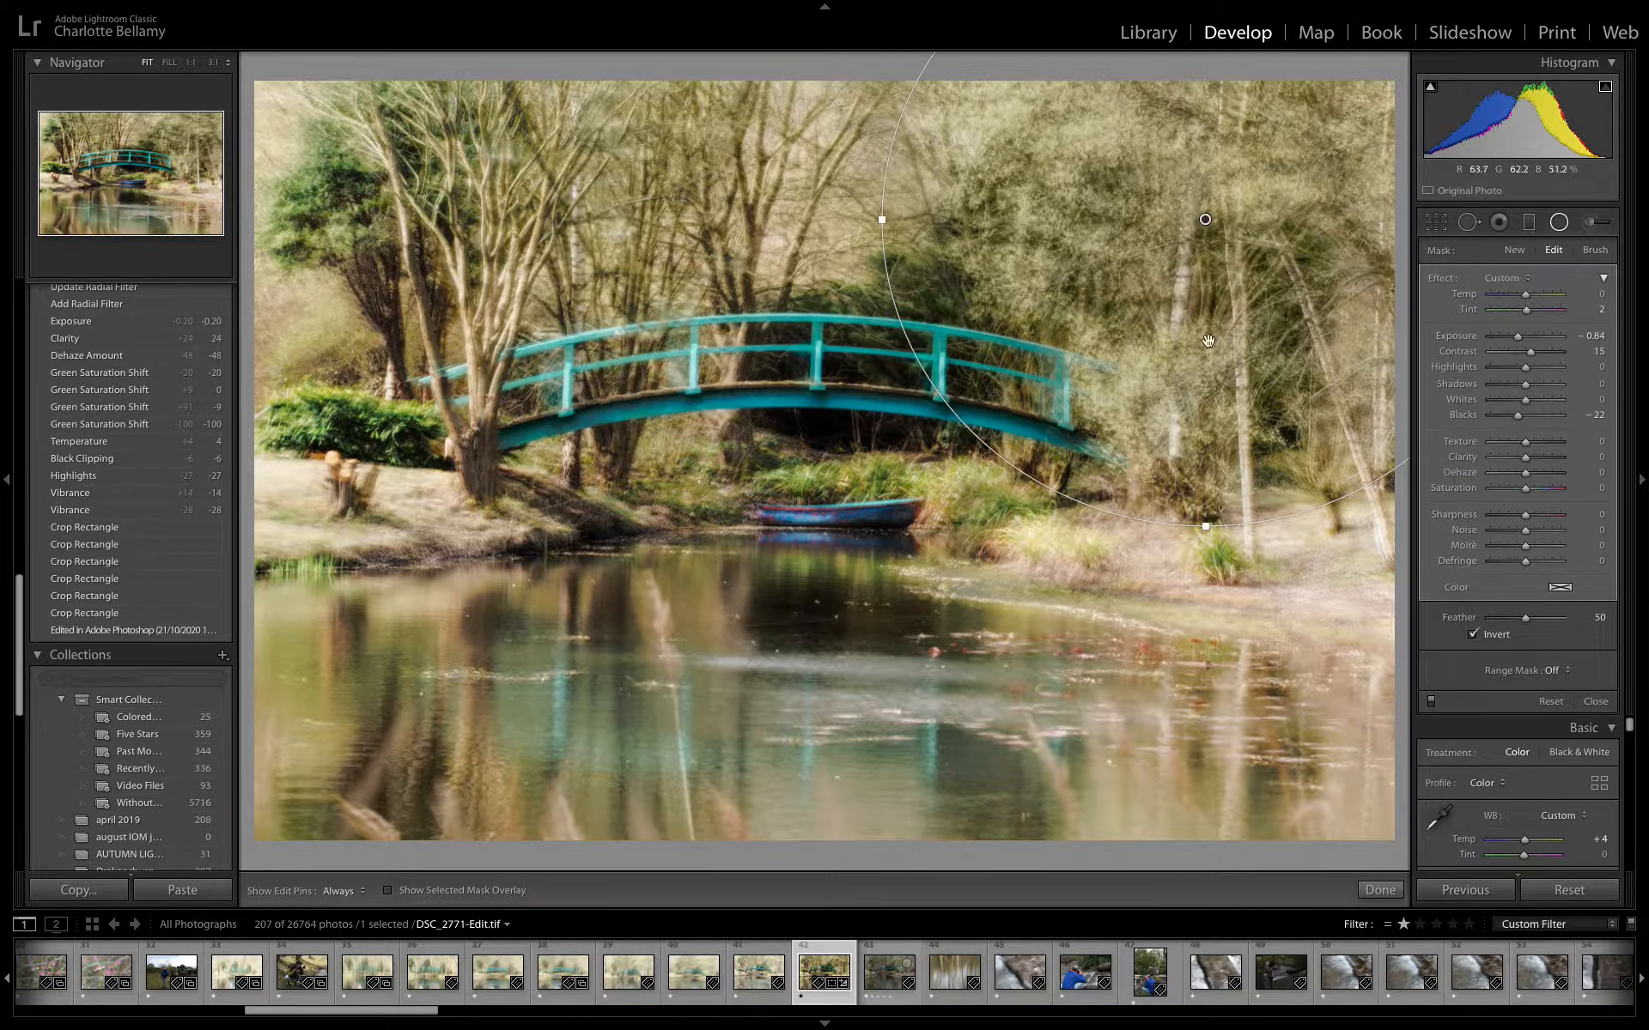
click(1559, 224)
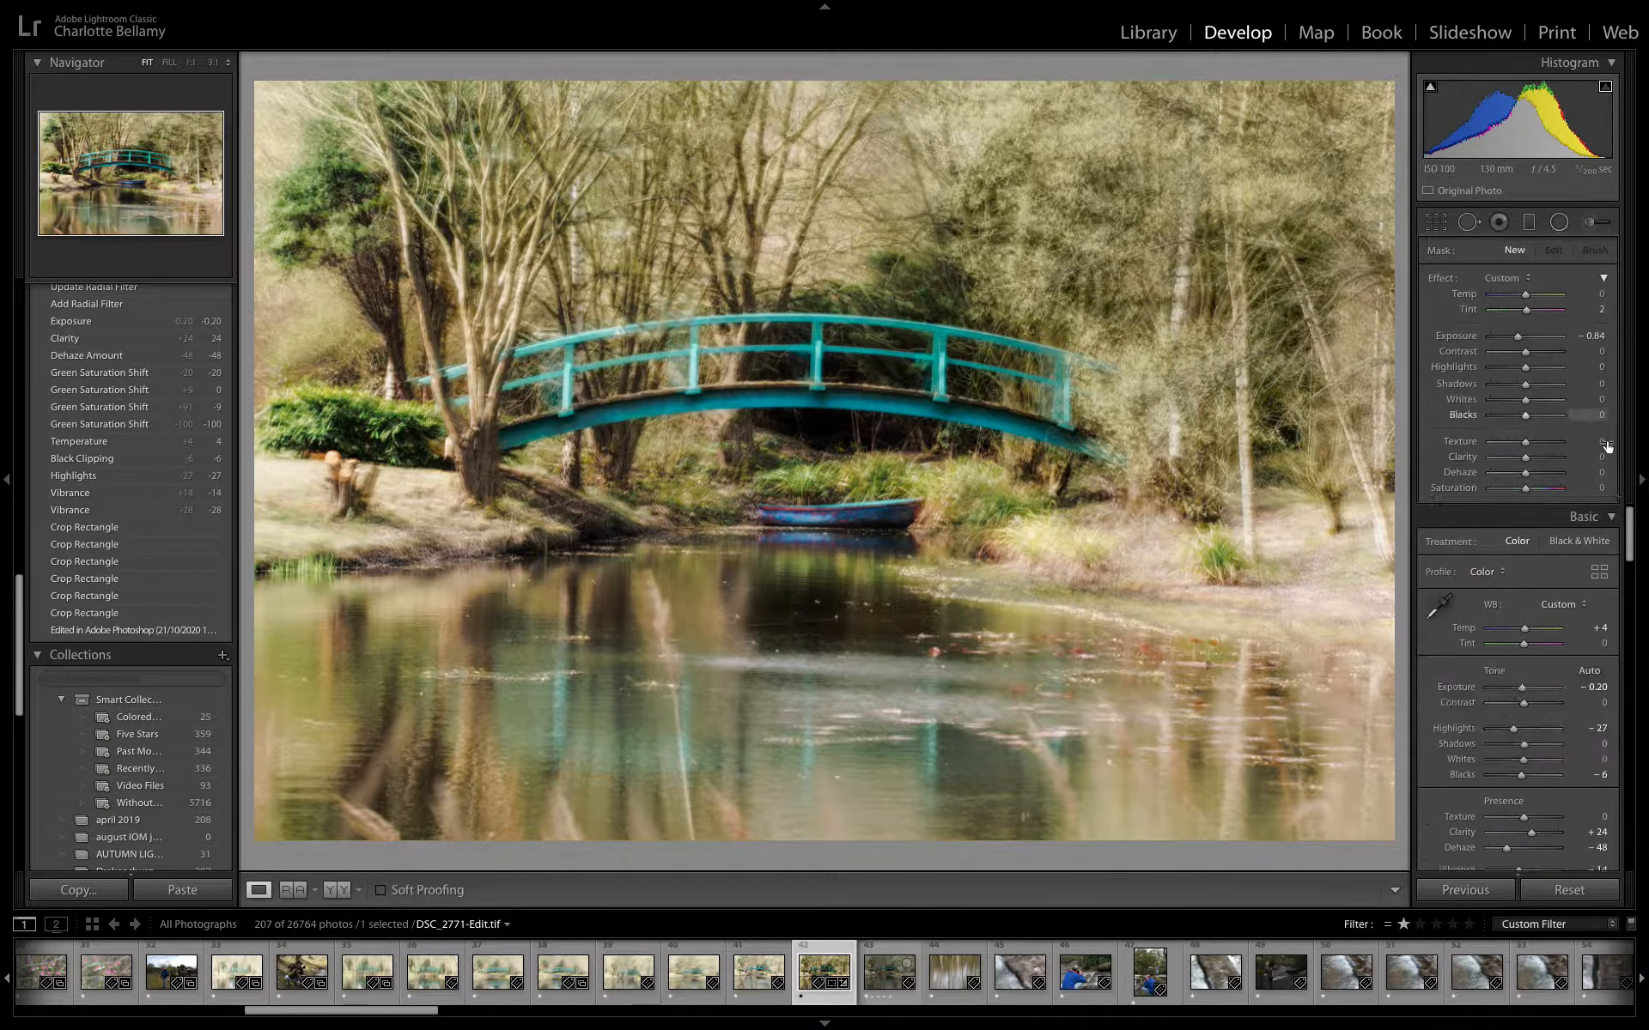
Step: Add a Highlight Priority post-crop vignette with an Amount of -28
drag(1634, 388, 1644, 893)
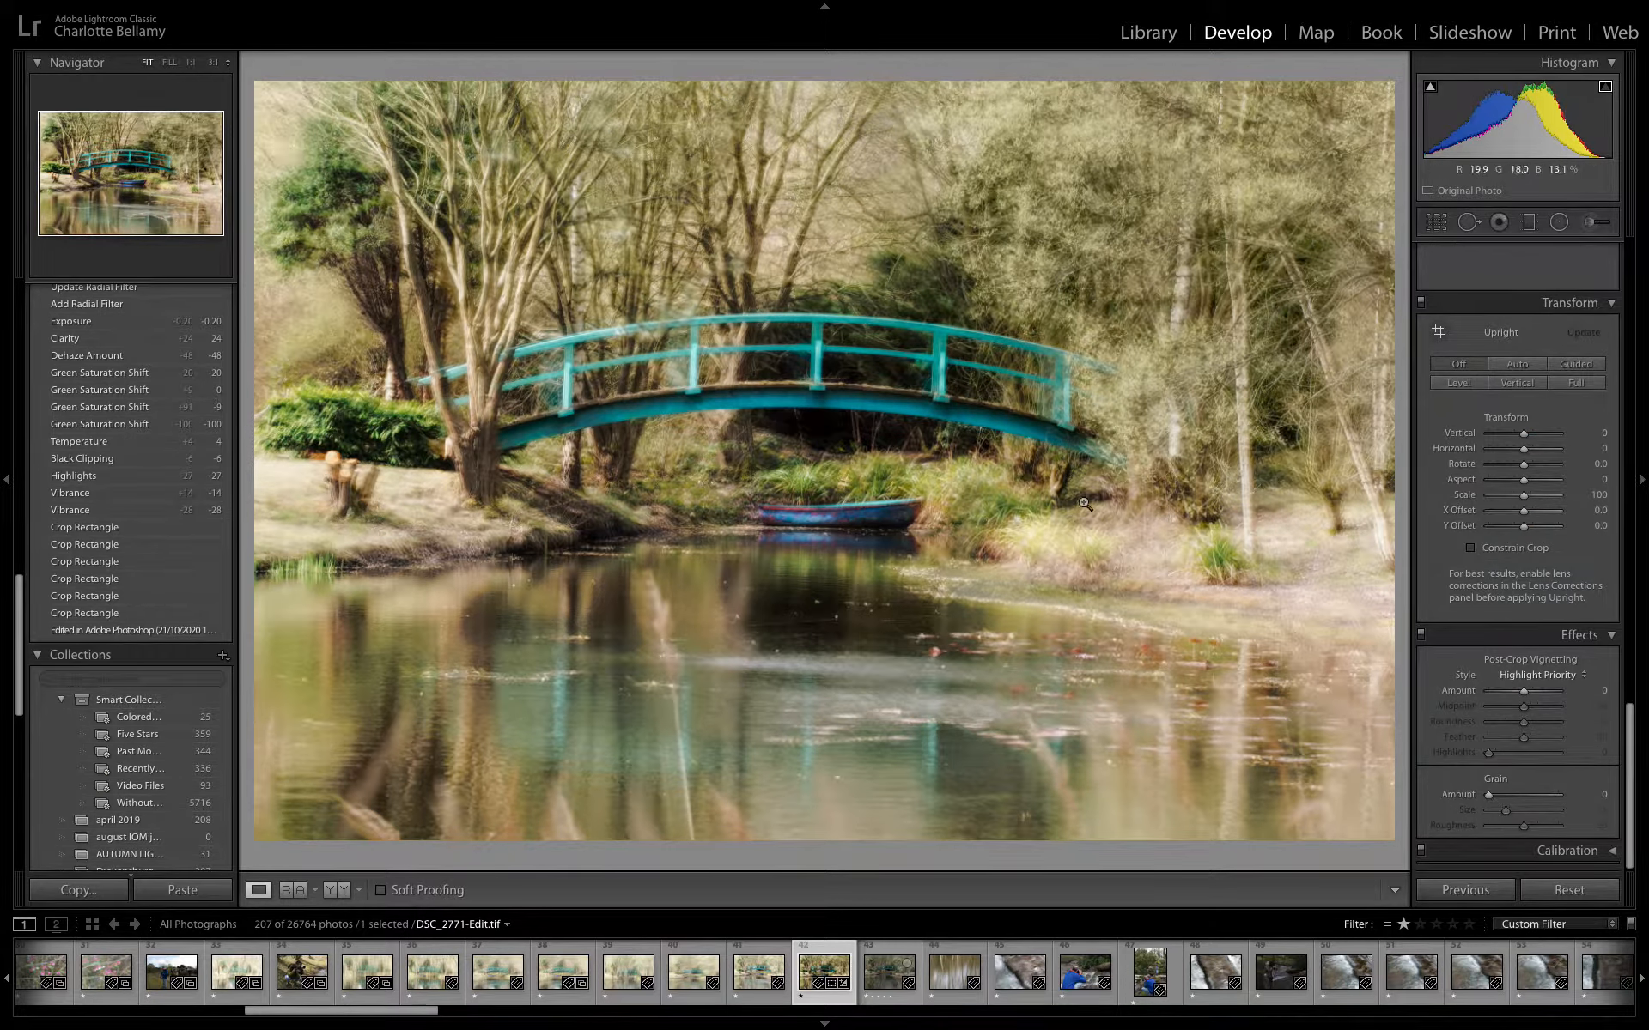
drag(1528, 692, 1518, 688)
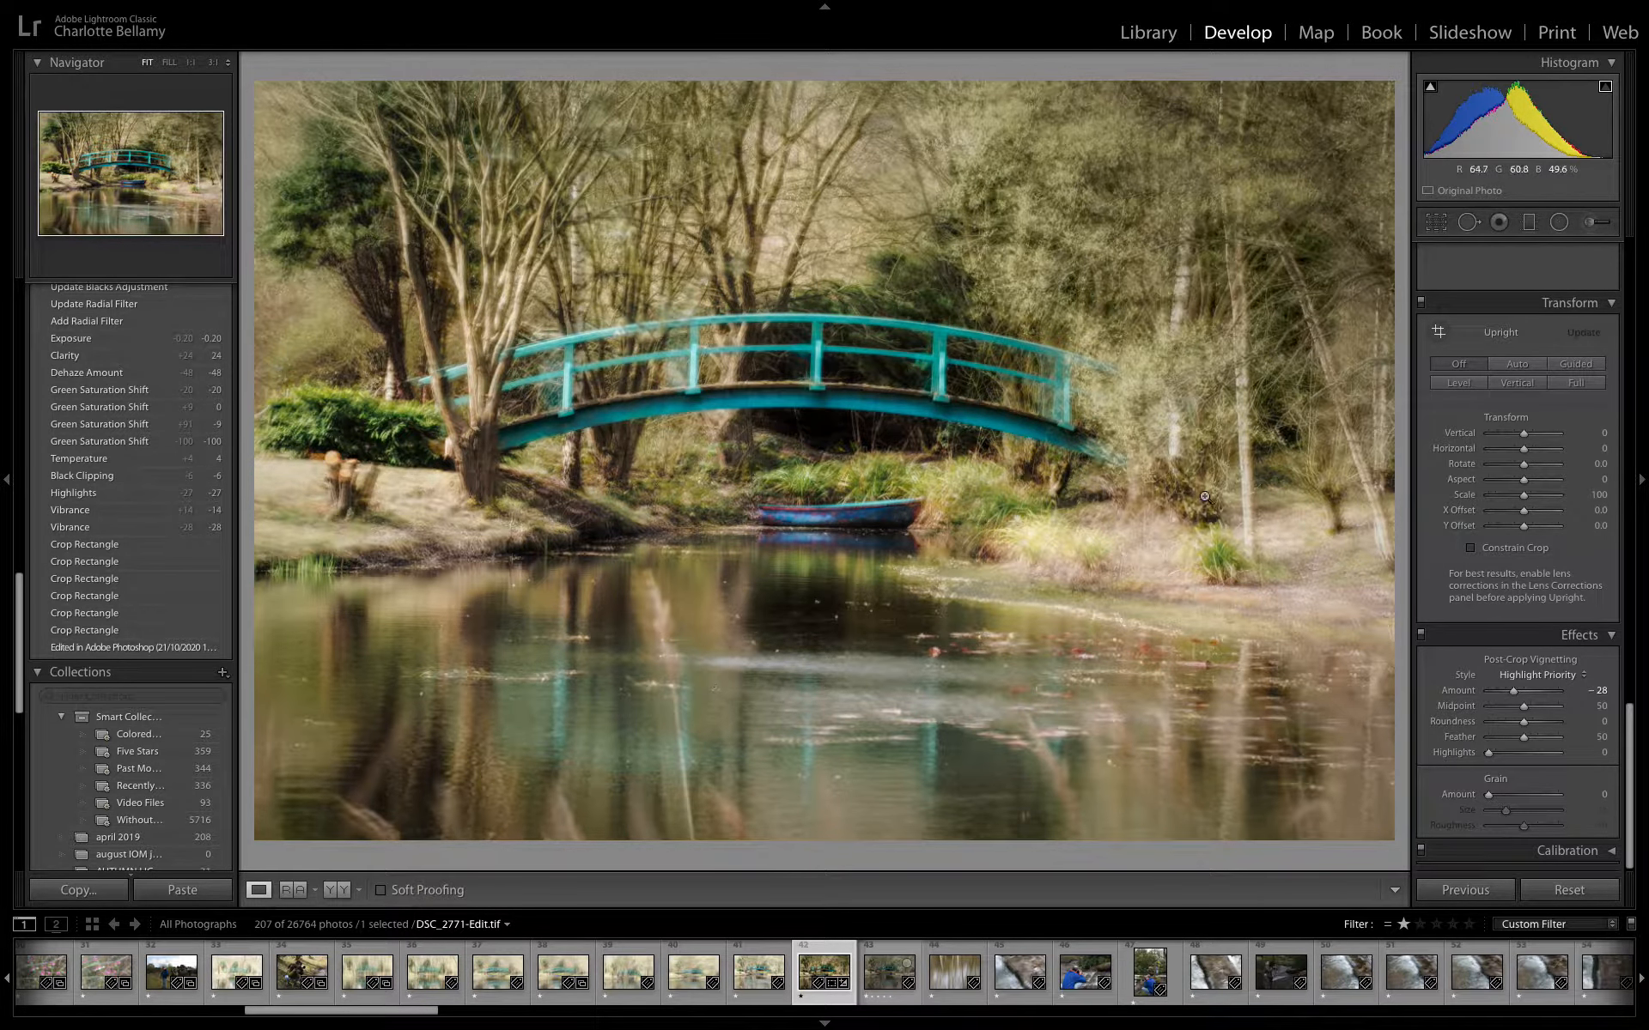
Step: Reopen the crop of the merged photo for editing
click(1434, 225)
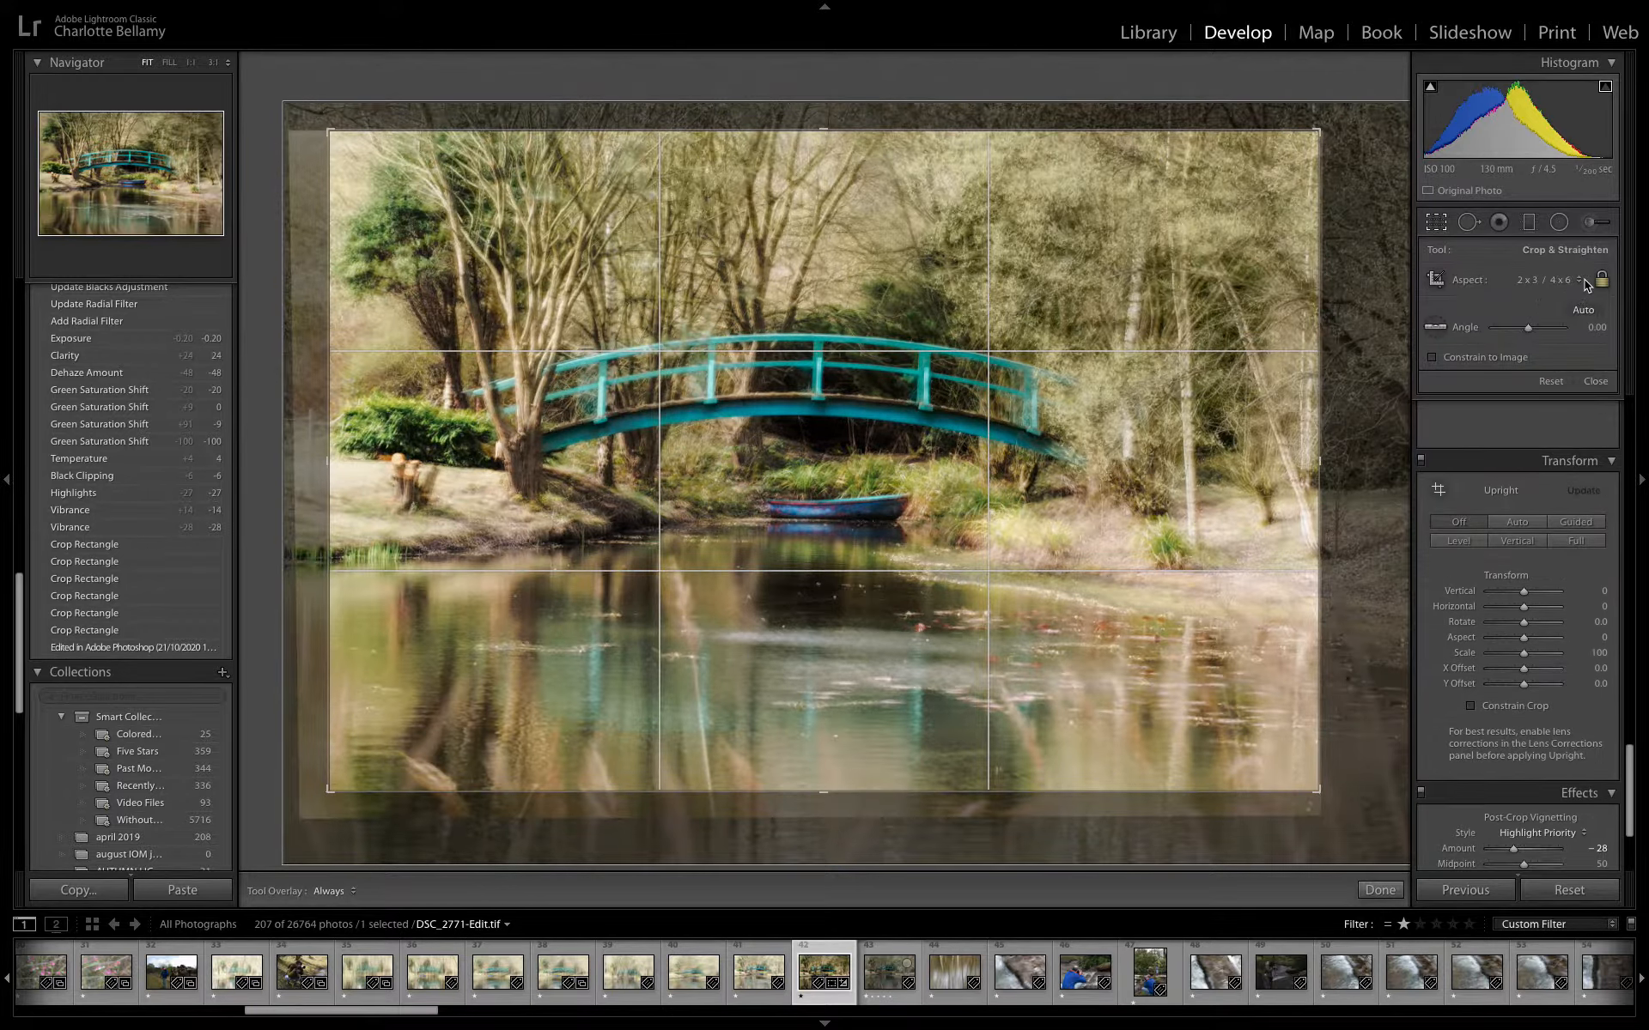